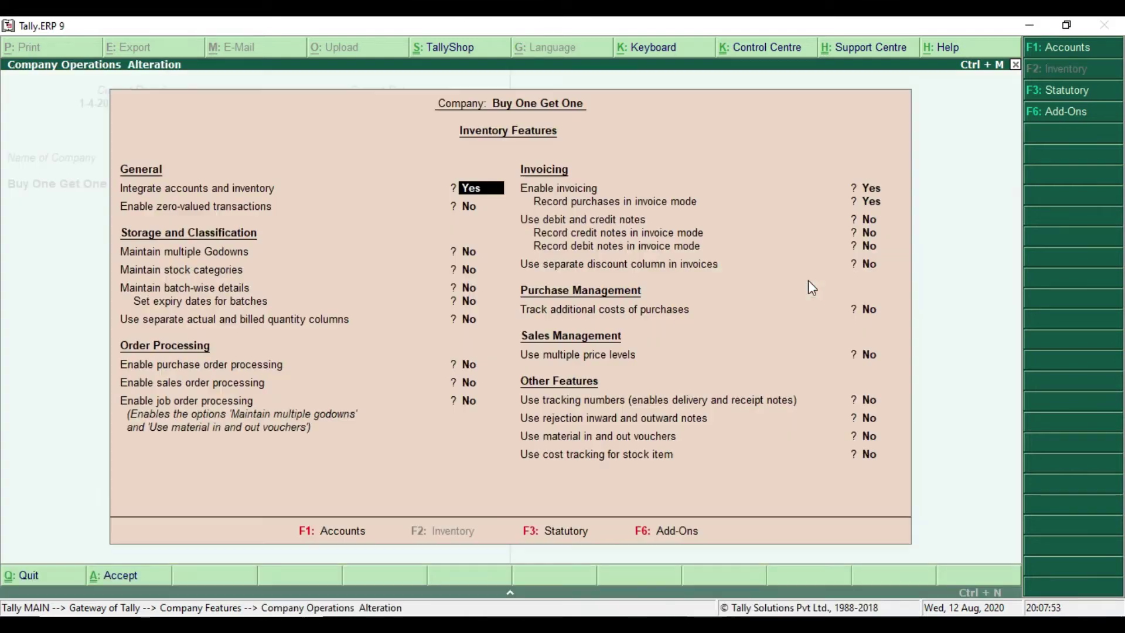
Enable separate actual and billed quantity columns in the company's inventory features.
left_click(807, 280)
key("Return")
key("Return")
key("Return")
key("Return")
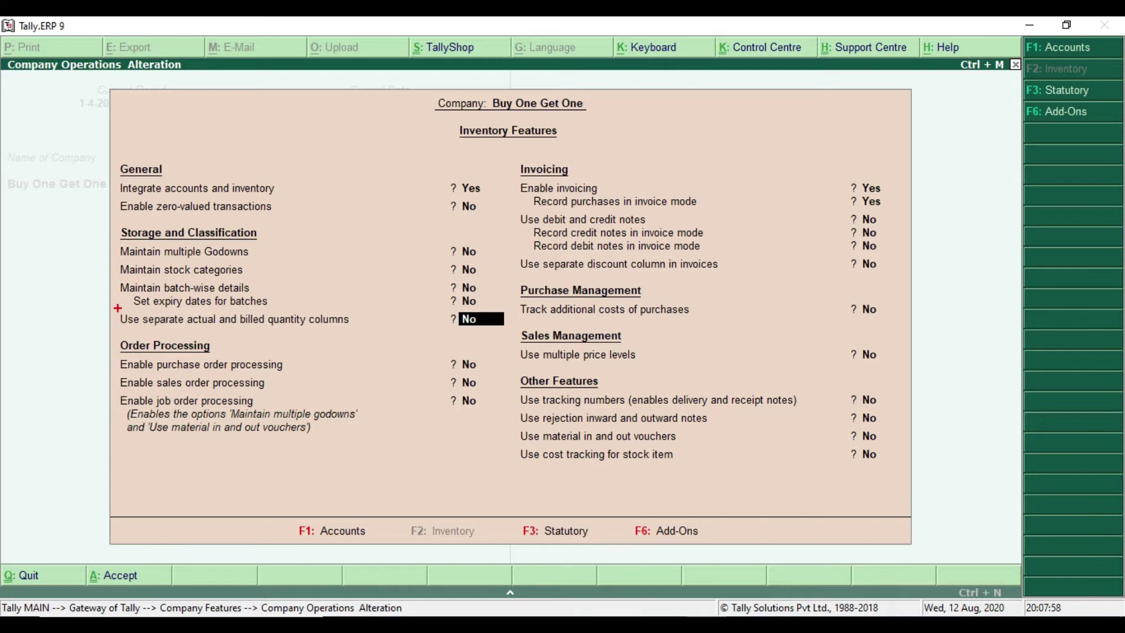
mouse_move(113, 309)
left_mouse_down()
mouse_move(344, 332)
mouse_move(509, 333)
left_mouse_up()
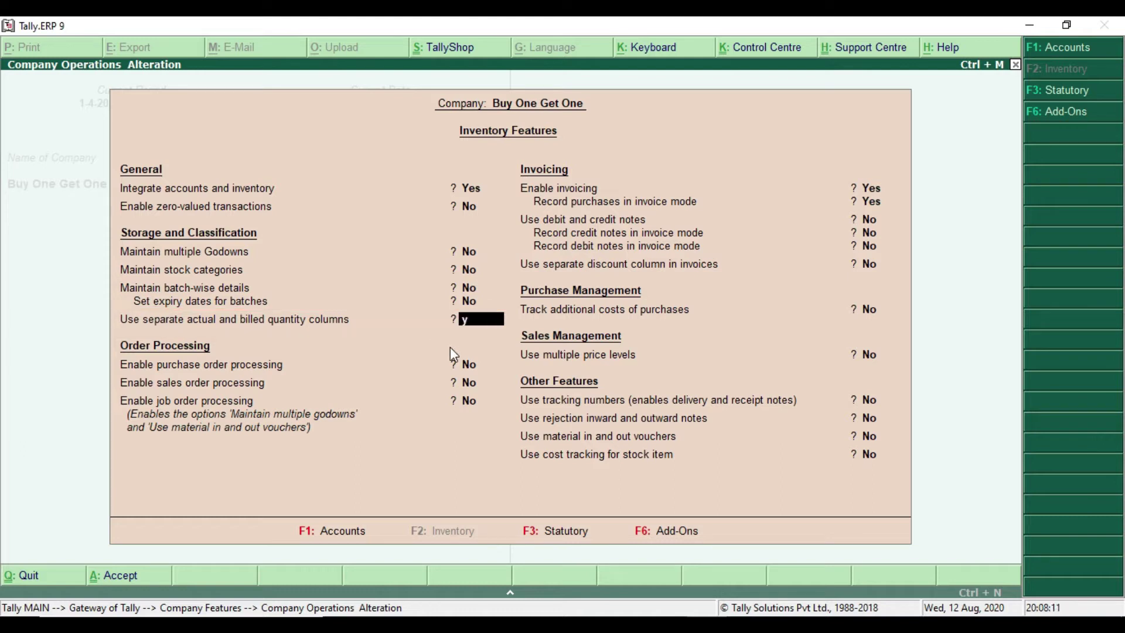
key("y")
key("Return")
Go through the remaining order processing and invoicing options and open the company's Statutory and Taxation features.
key("Return")
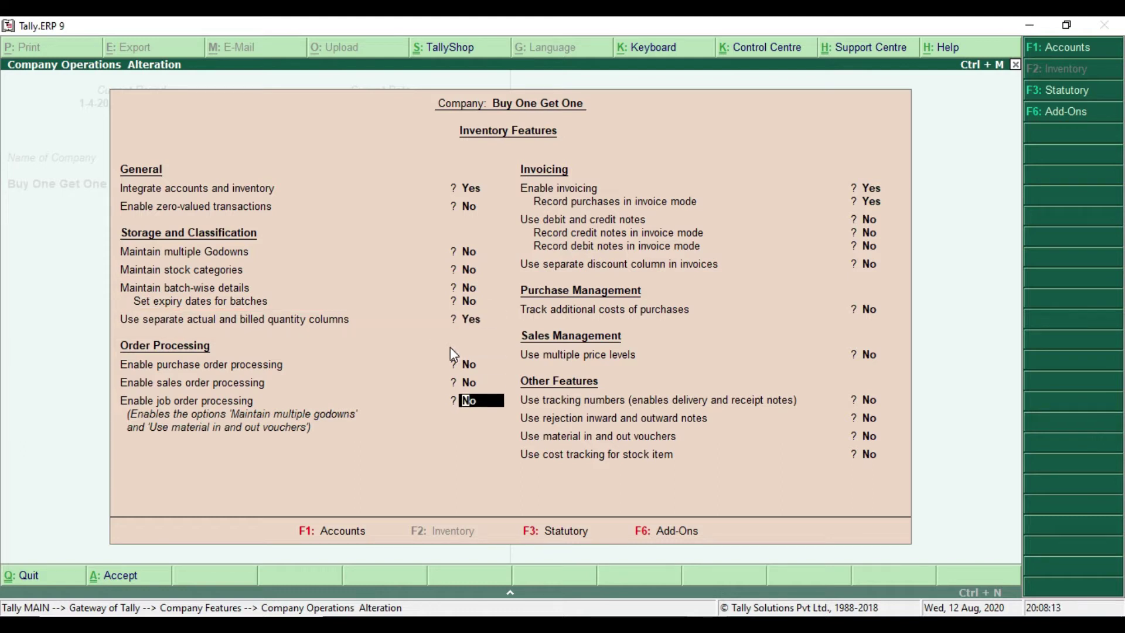
key("Return")
key("Return")
key("Return")
key("Return")
key("Return")
key("Return")
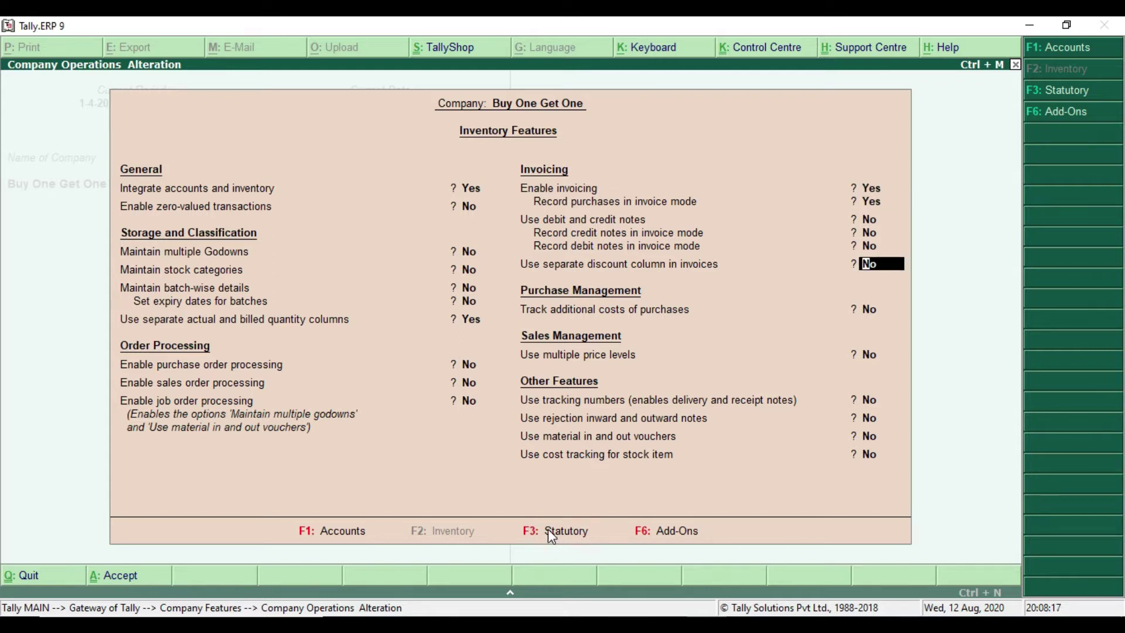
left_click_drag(512, 520, 603, 545)
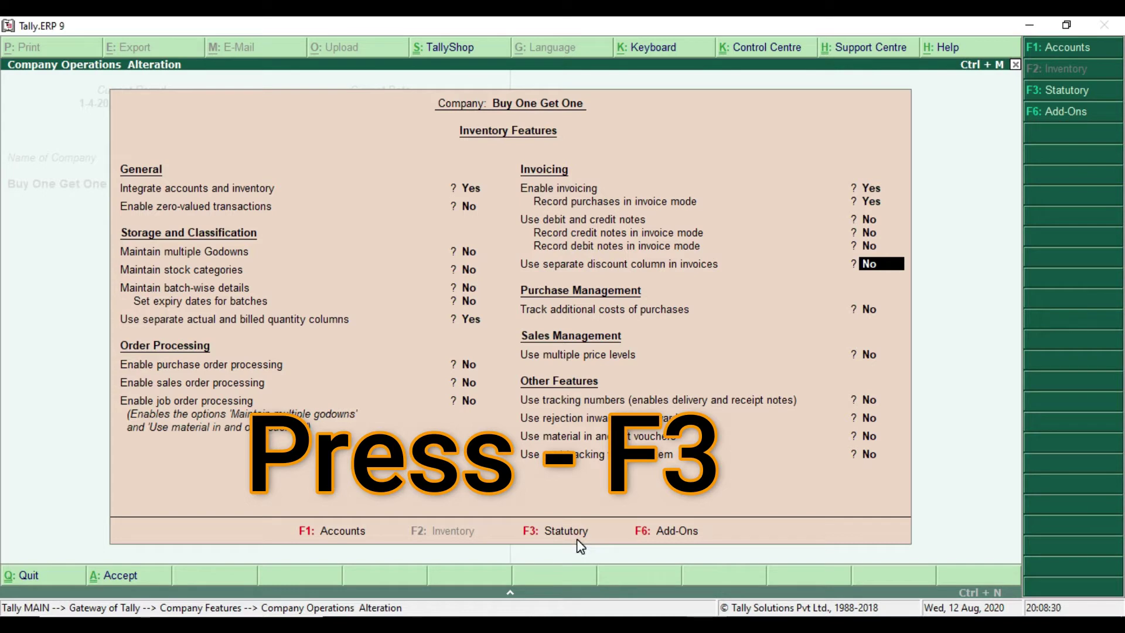
key("F3")
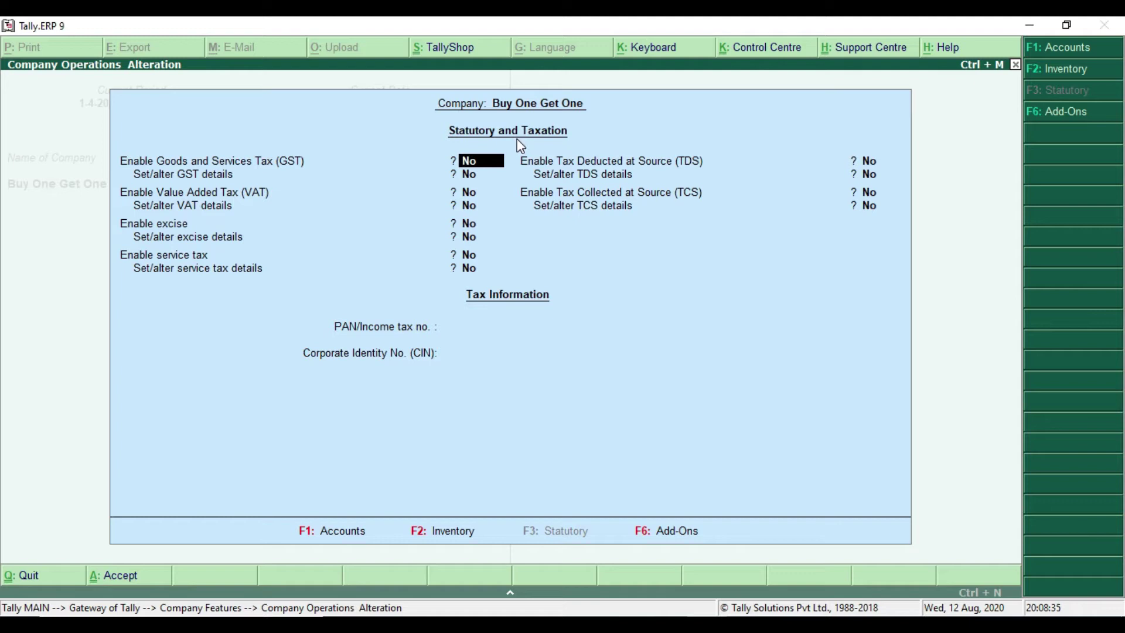
Enable Goods and Services Tax (GST) for the company and choose to set its GST details.
mouse_move(439, 119)
left_mouse_down()
mouse_move(499, 140)
mouse_move(586, 141)
left_mouse_up()
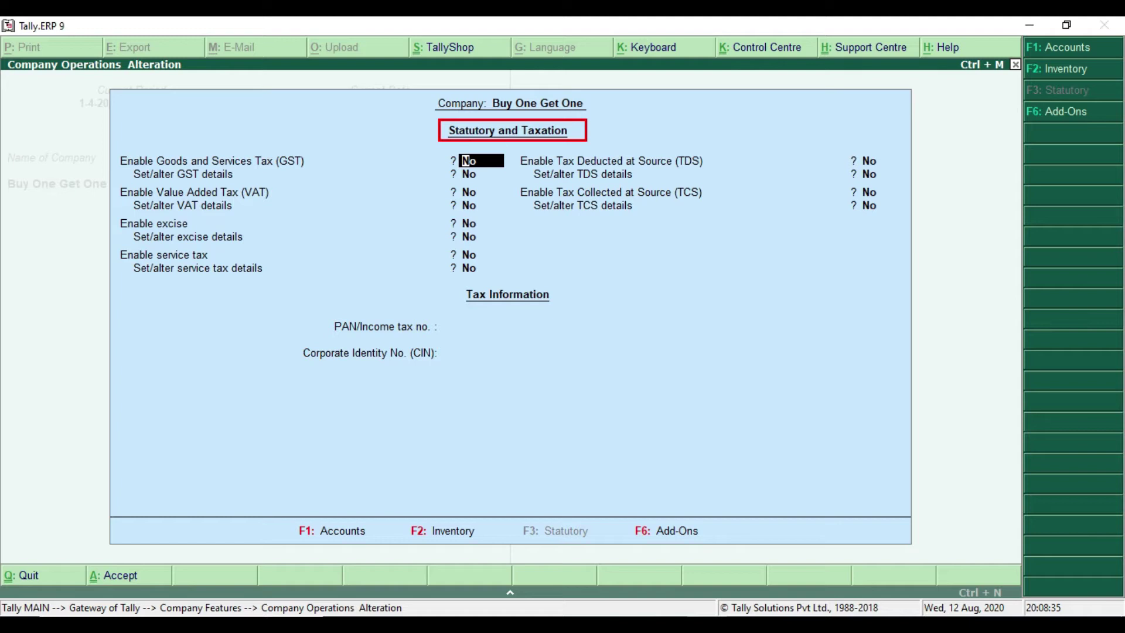
mouse_move(113, 150)
left_mouse_down()
mouse_move(256, 179)
mouse_move(496, 182)
left_mouse_up()
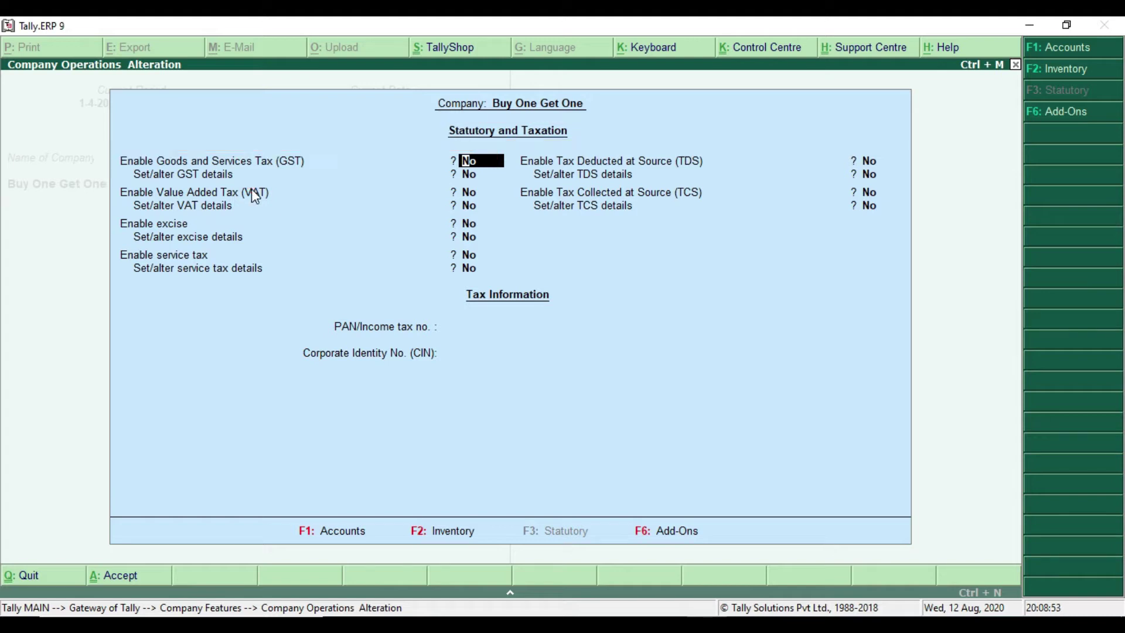
type("y")
key("Return")
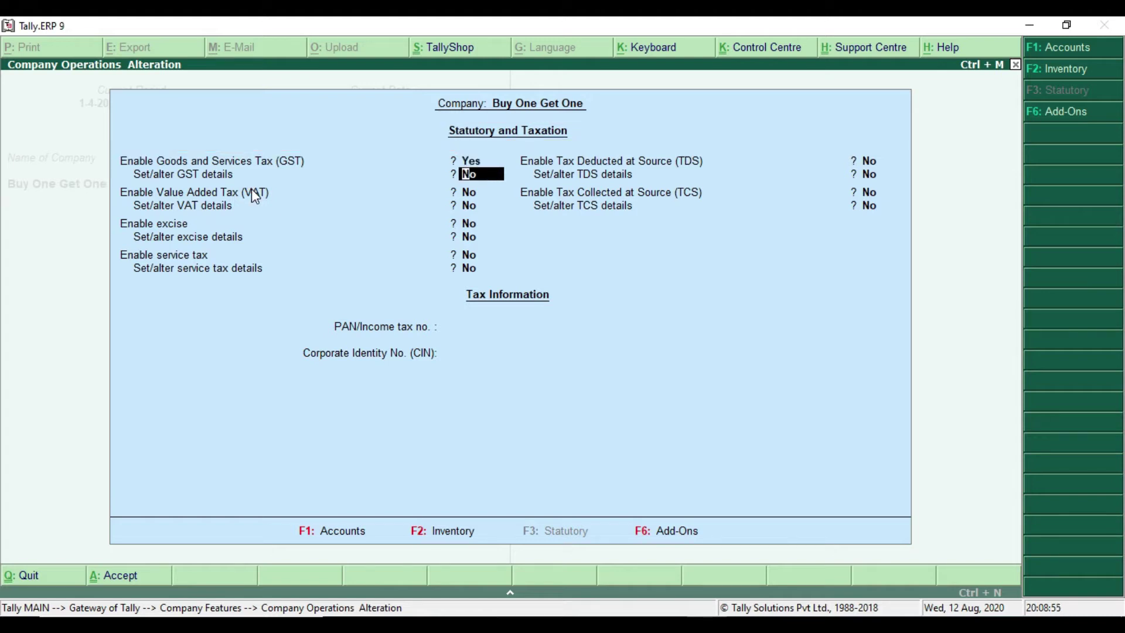
type("y")
key("Return")
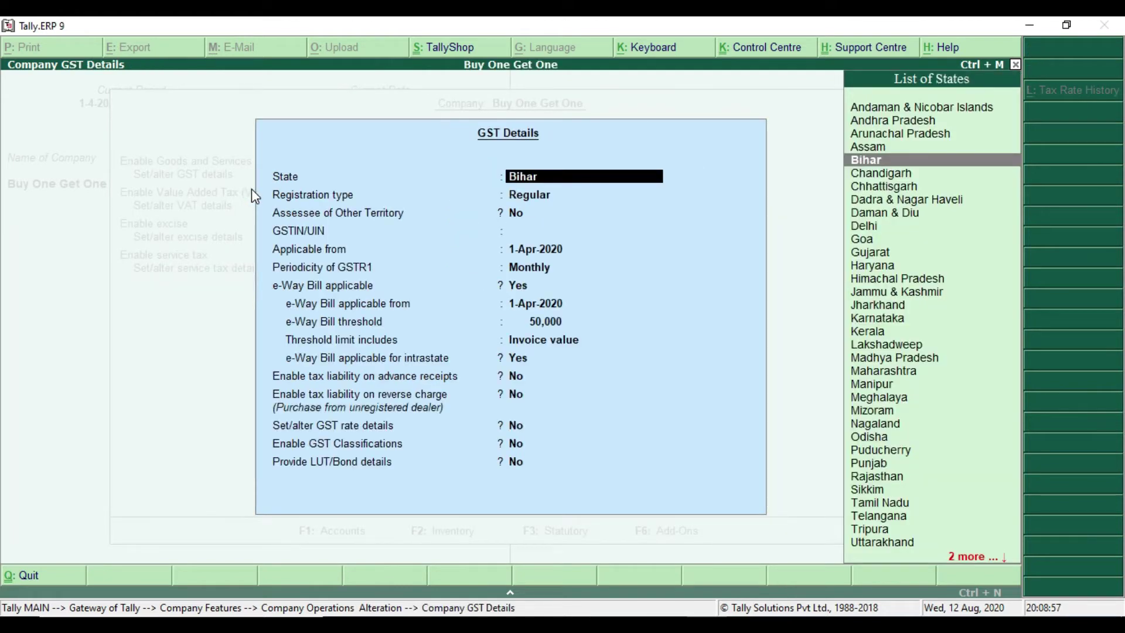
Save the company's GST details with state Bihar, Regular registration, applicability from 1-Apr-2020, monthly GSTR1 and e-Way Bill applicable.
key("Return")
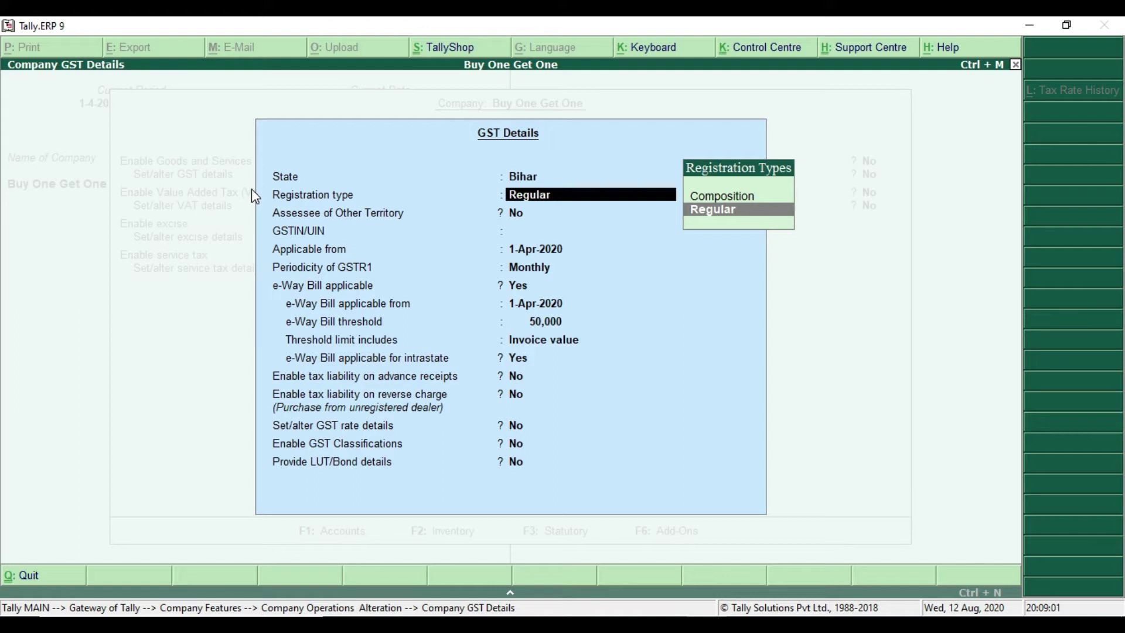
key("Return")
key("Return")
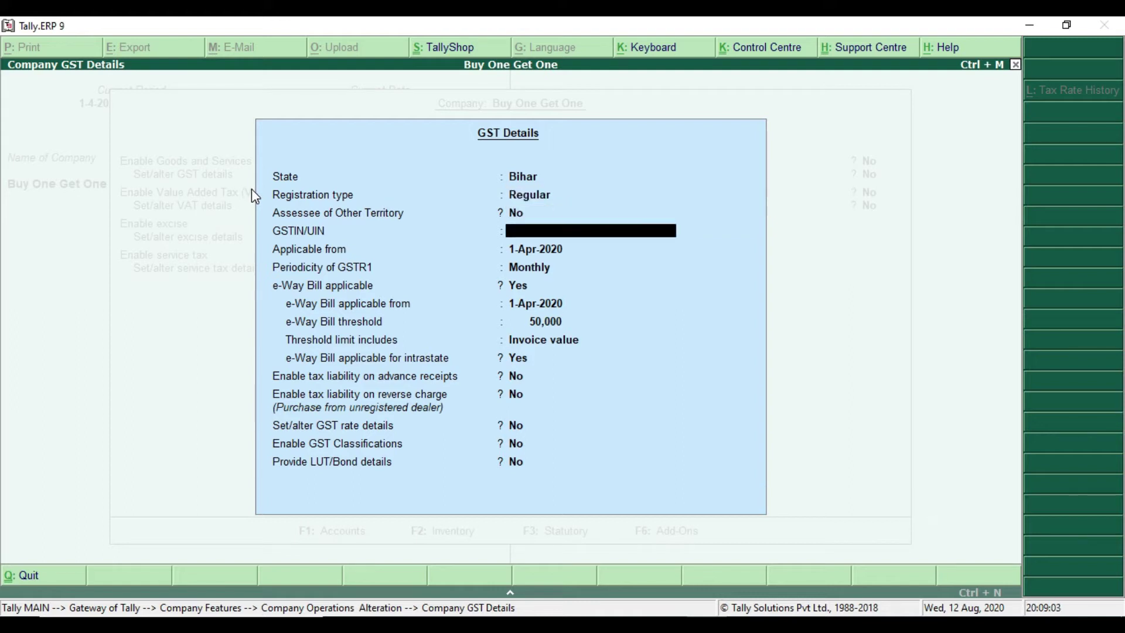
key("Return")
key("Return")
key("Return")
key("Return")
key("Return")
key("Return")
key("Return")
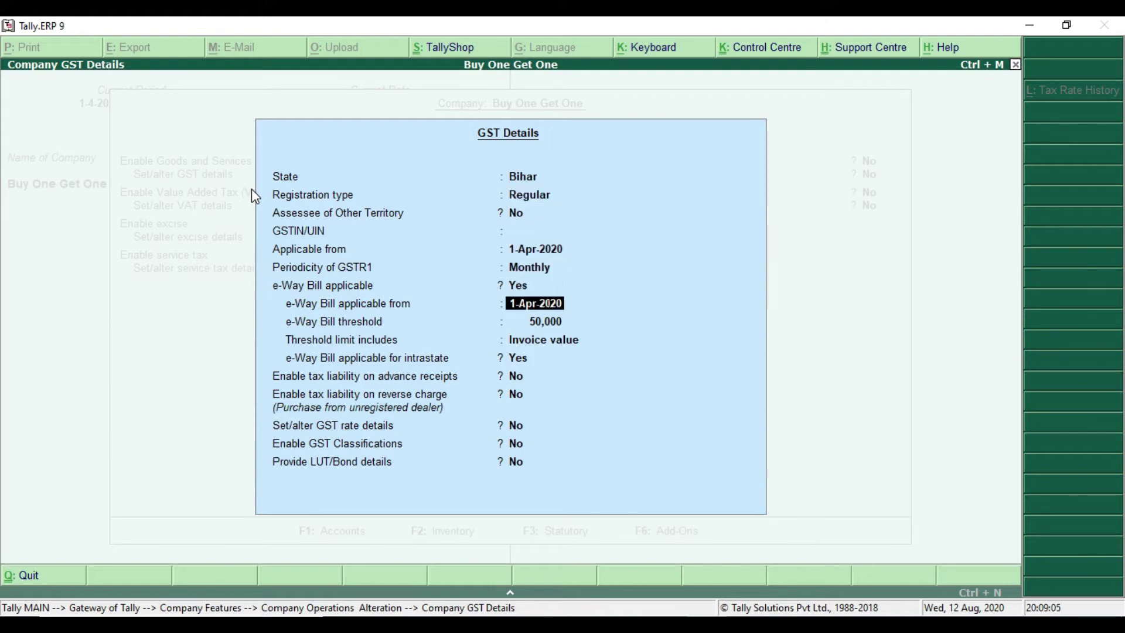
key("Return")
key("Return")
key("Return")
key("Return")
key("Return")
key("Return")
key("Return")
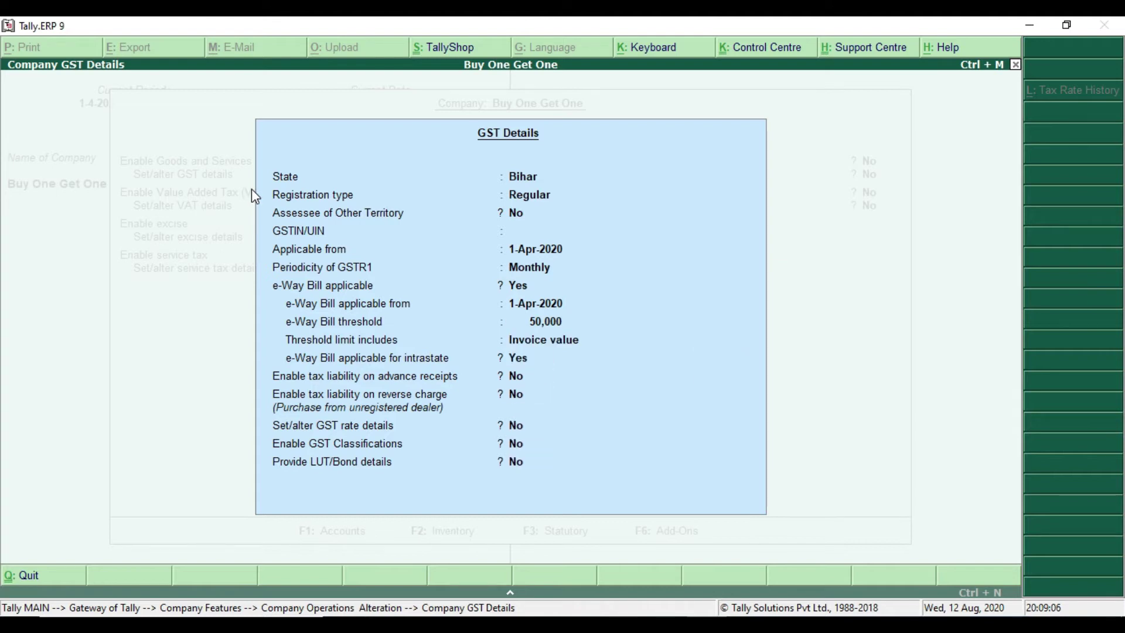
key("Return")
Accept the Statutory and Taxation features with GST enabled and return to the Gateway of Tally.
key("Return")
key("Return")
key("Return")
key("Return")
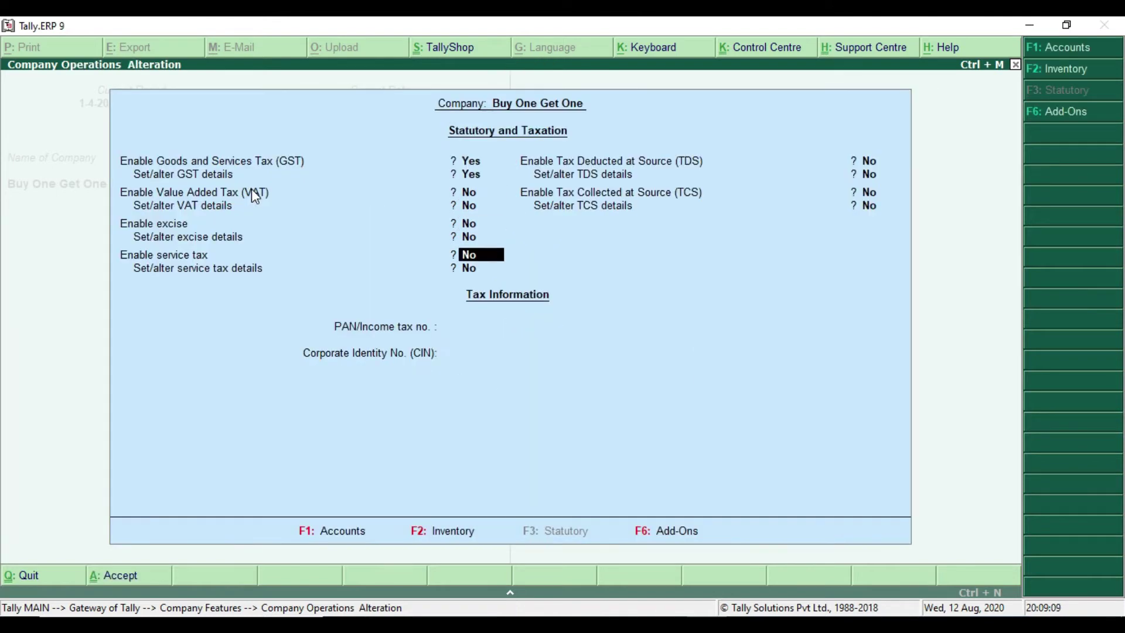
key("Return")
key("Return")
key("Return")
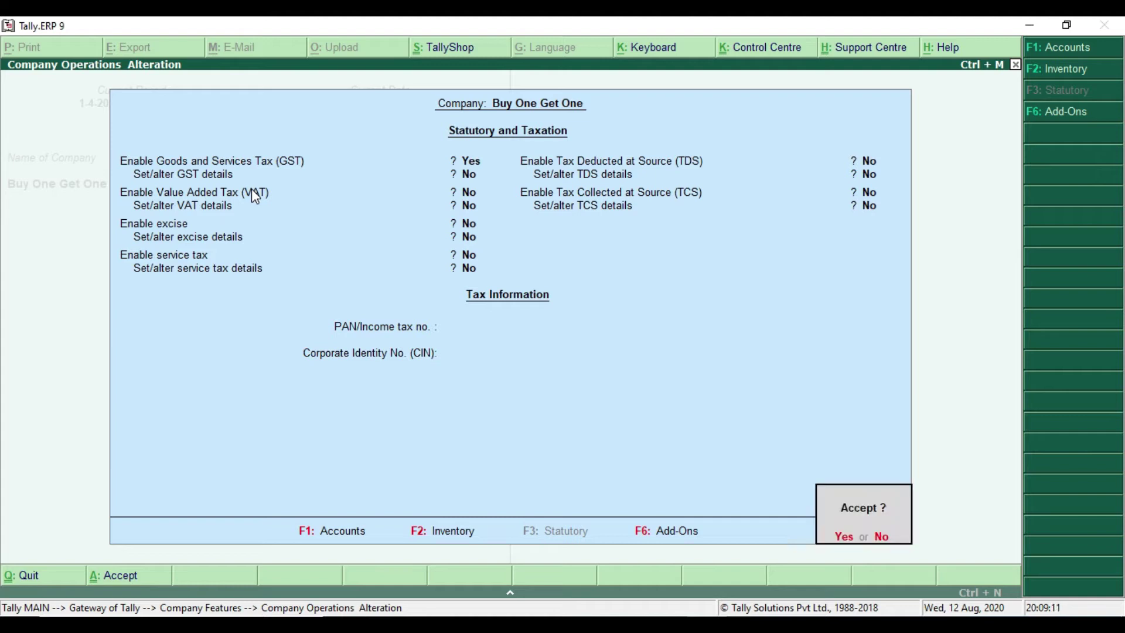
key("Return")
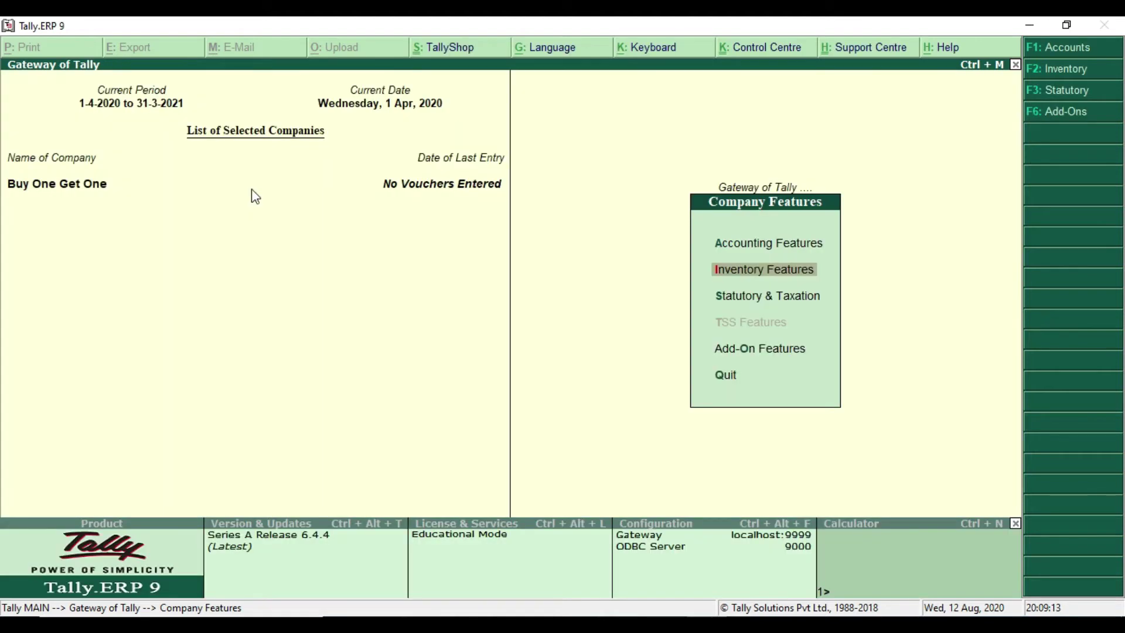
key("Escape")
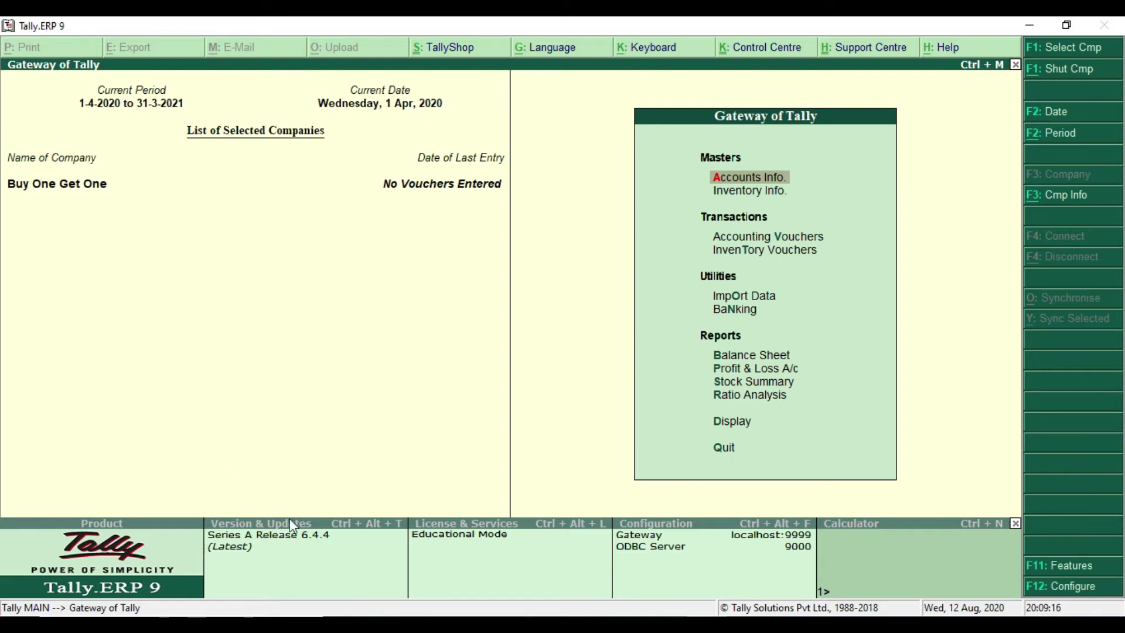
Switch to the Buy One Get One PDF and examine the 1-Apr-2020 purchase transaction and its supplier.
key("alt+Tab")
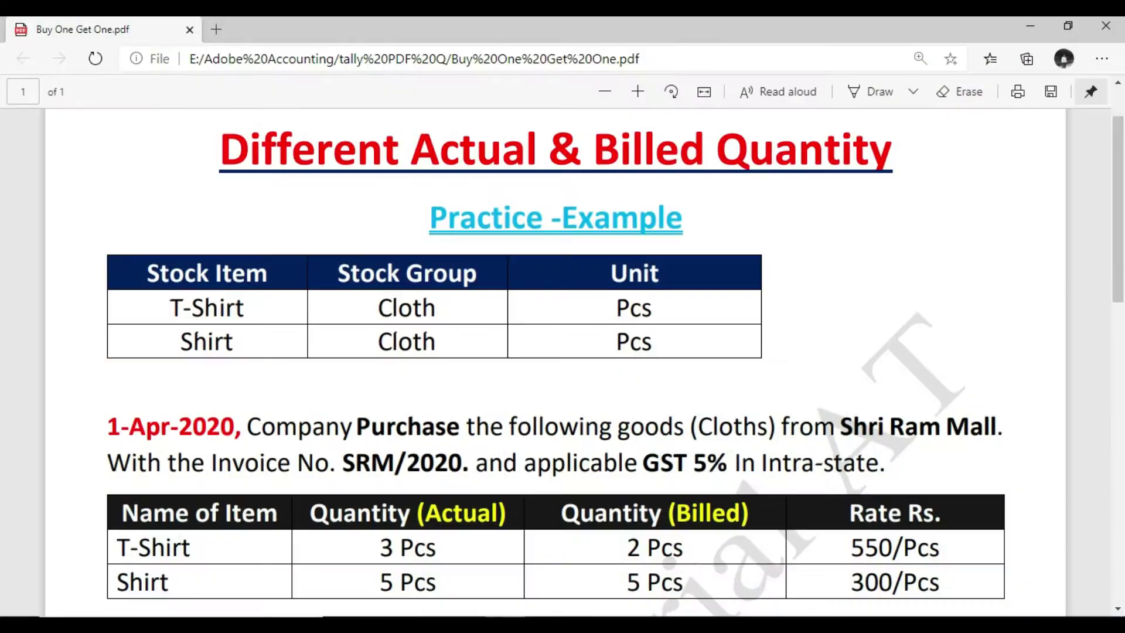
scroll(516, 340, "down", 1)
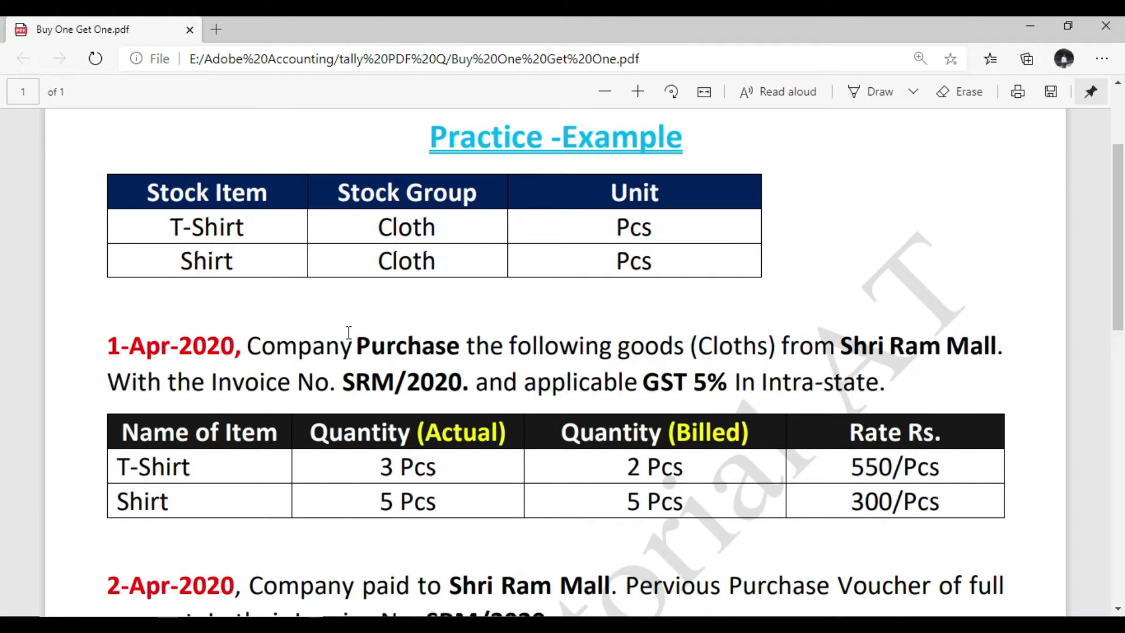
left_click_drag(341, 347, 461, 348)
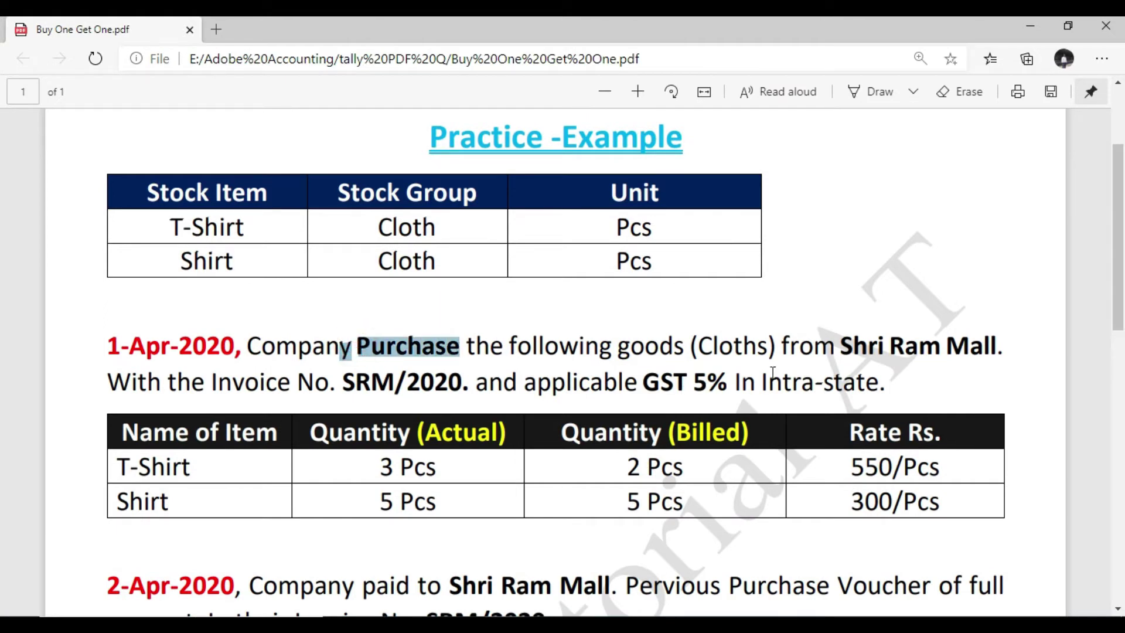
left_click_drag(837, 346, 1023, 345)
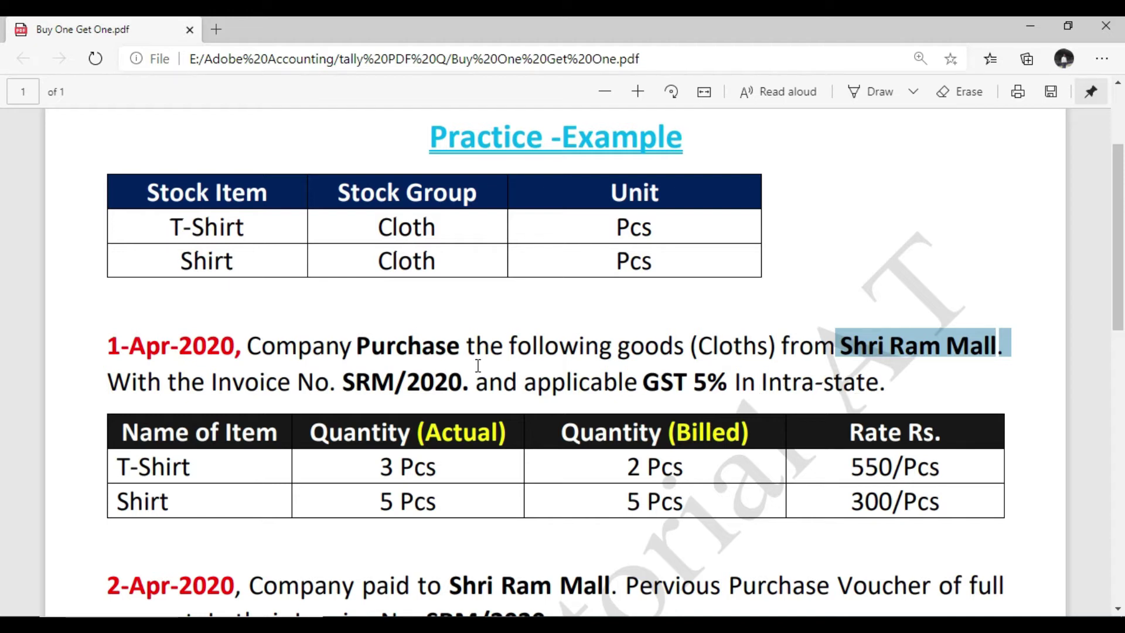
Switch back to Tally.ERP 9 and start a new single ledger named Shri Ram Mall.
key("alt+Tab")
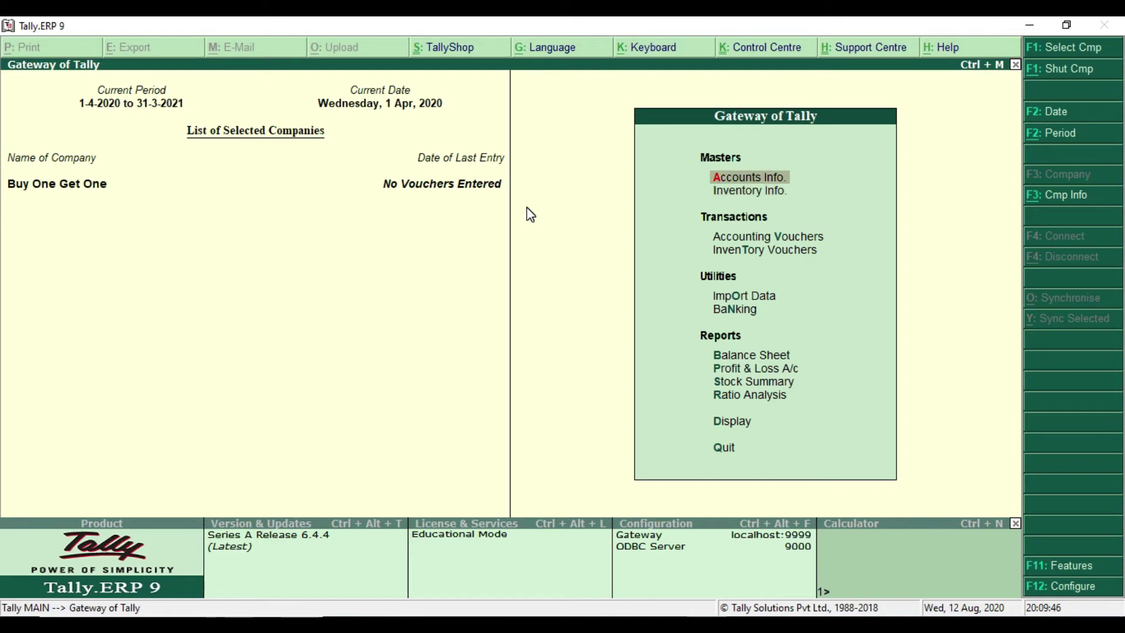
key("Return")
key("Down")
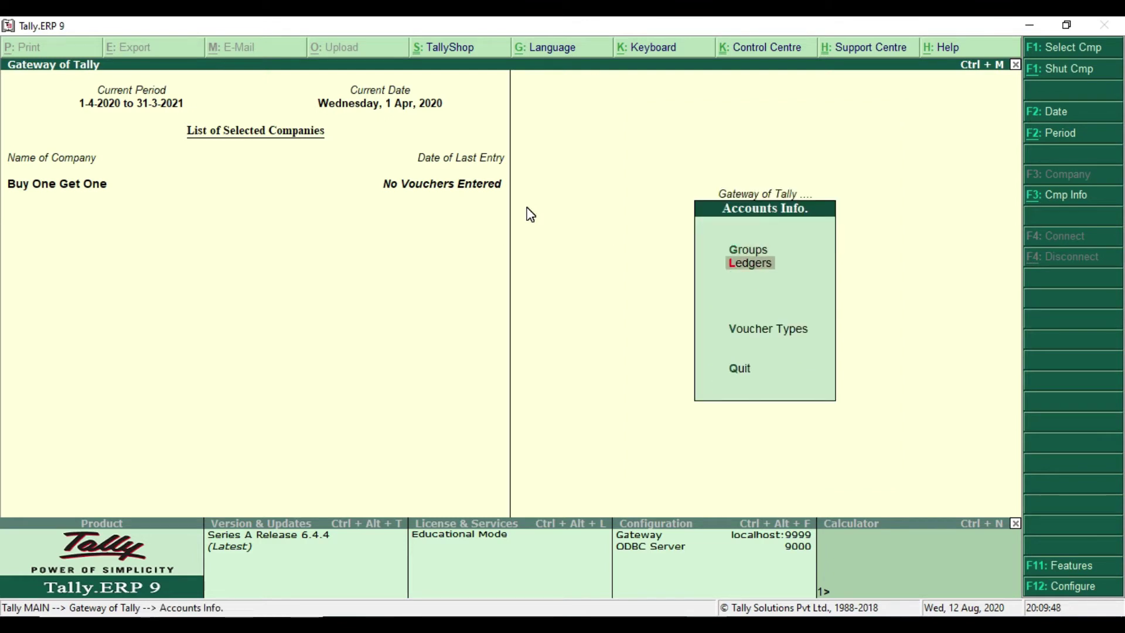
key("Return")
key("Return")
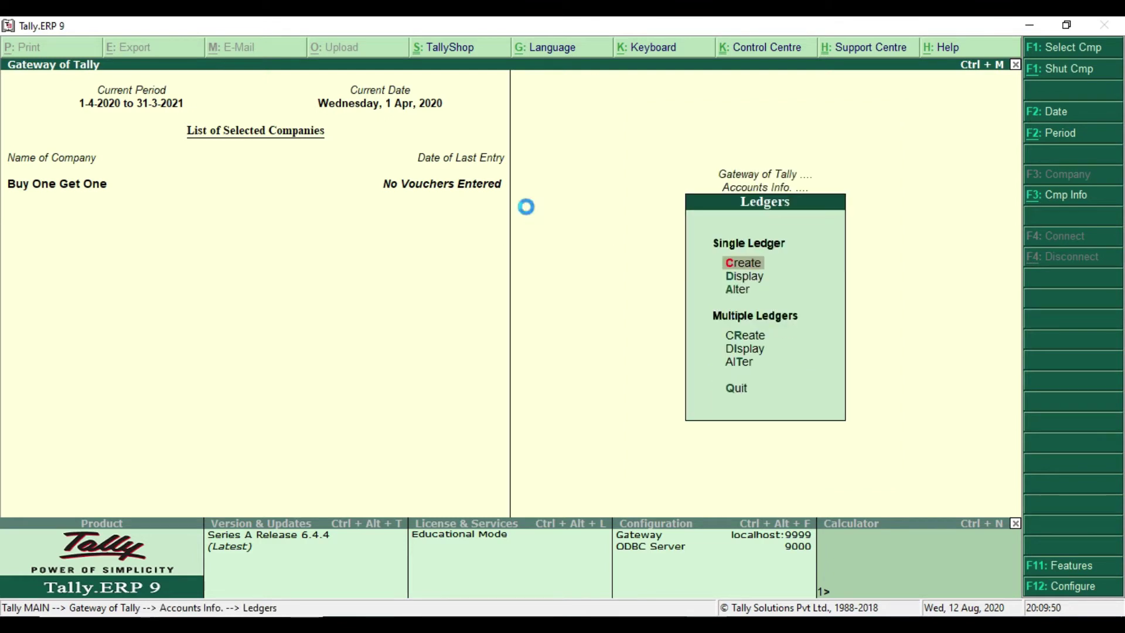
type("Sh")
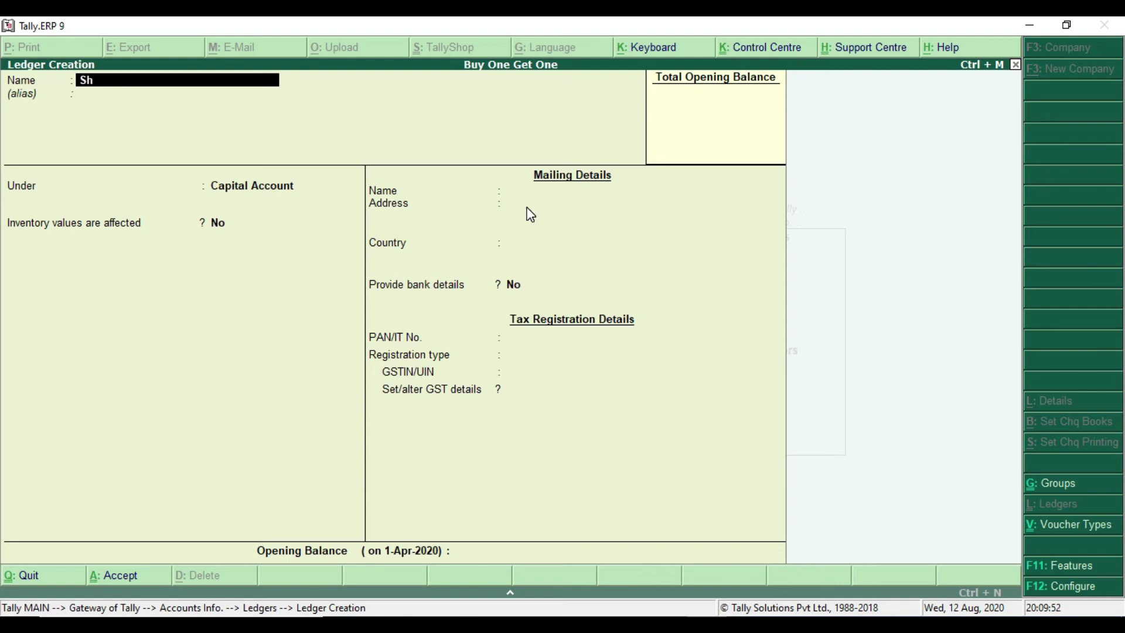
type("ri Ram Mall")
key("Return")
key("Return")
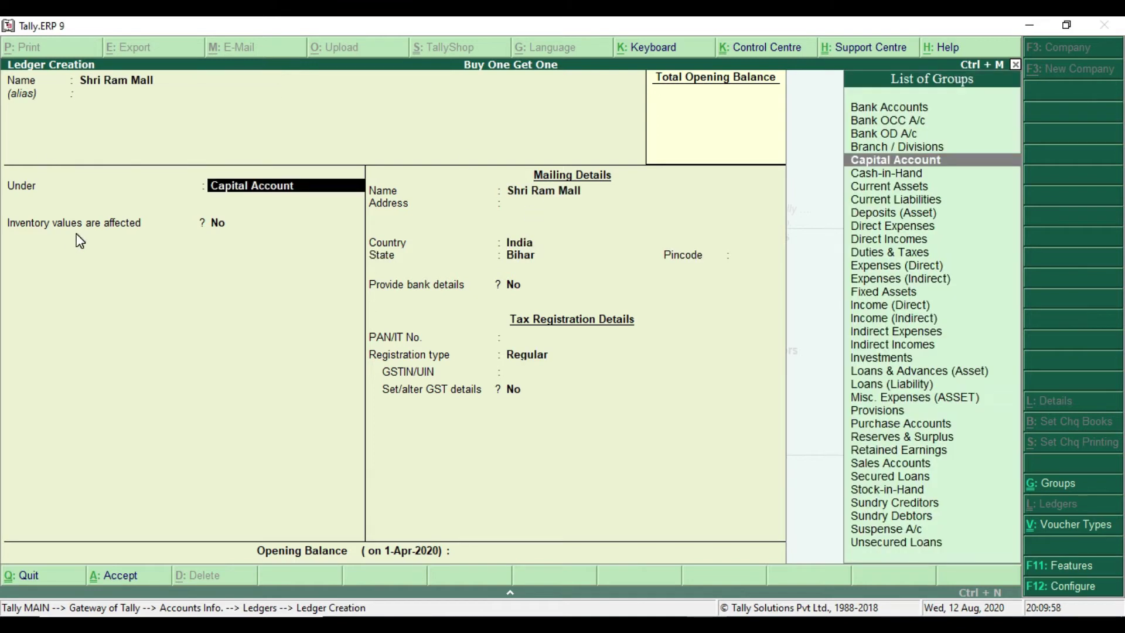
Place the Shri Ram Mall ledger under the Sundry Creditors group.
type("S")
key("Down")
key("Down")
key("Down")
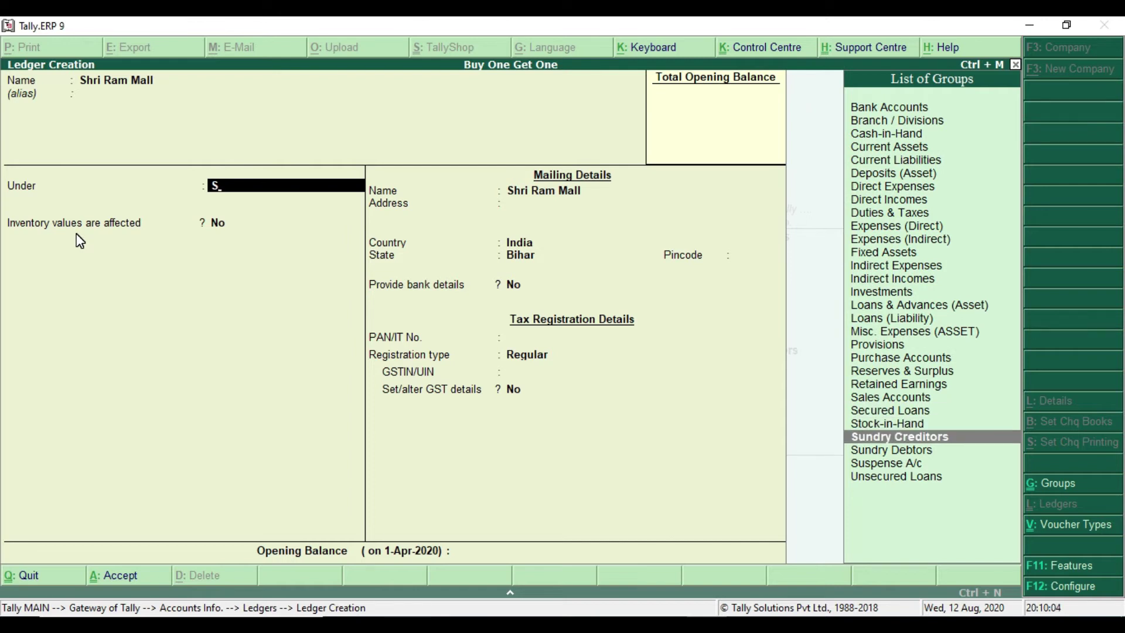
key("Return")
Save the Shri Ram Mall ledger with bill-by-bill balances, country India, state Bihar and Regular registration type.
key("Return")
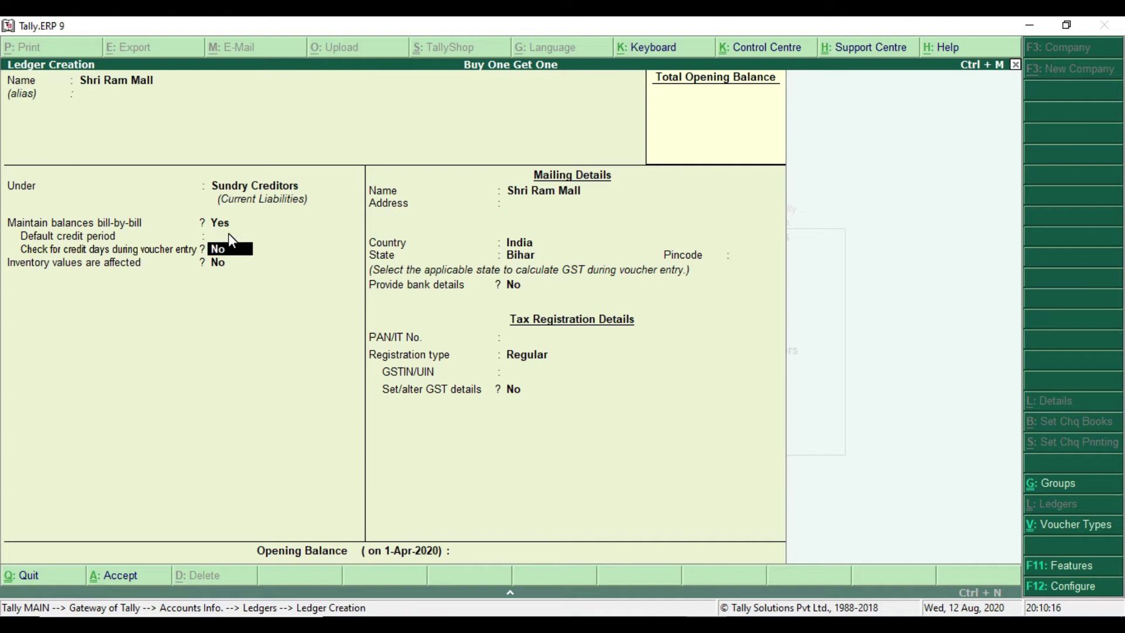
key("Return")
key("Return")
key("Return")
key("Return")
key("Return")
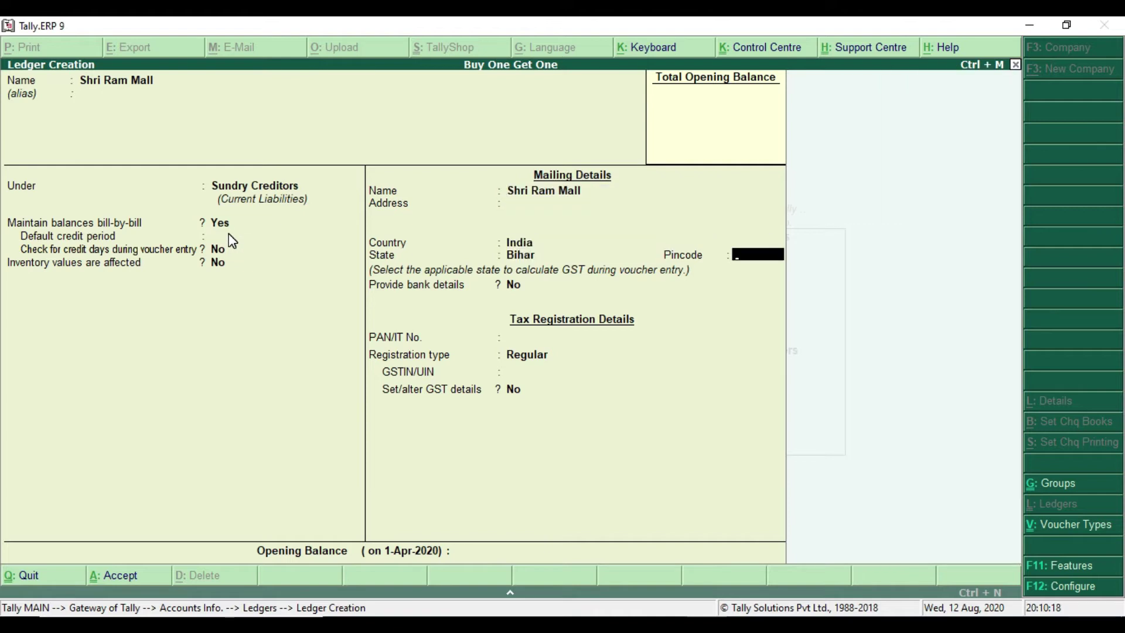
key("Return")
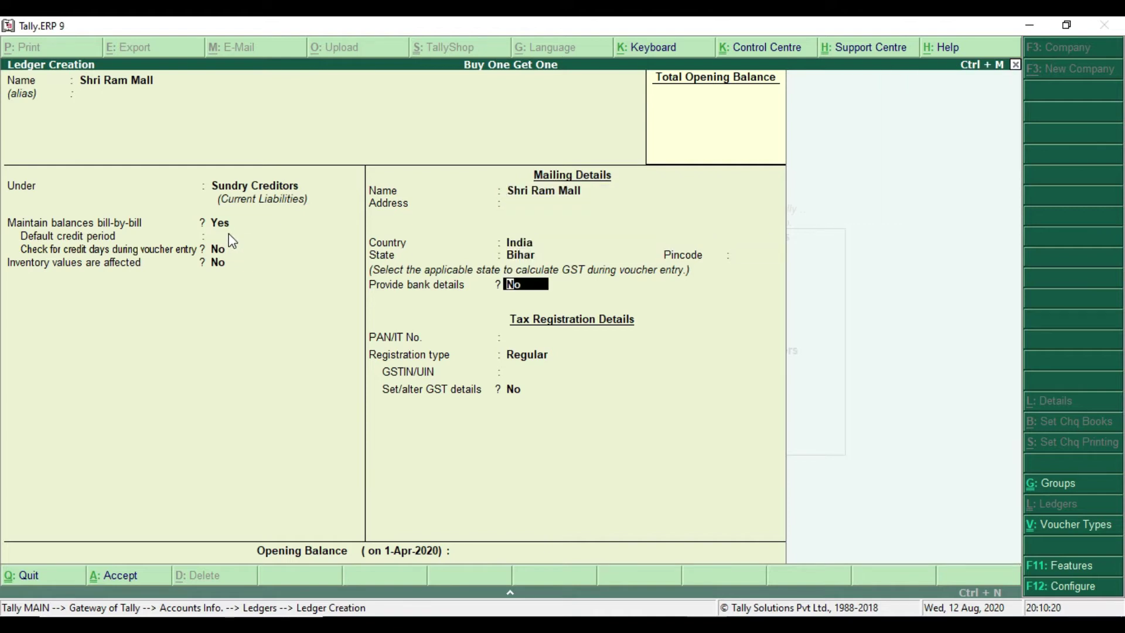
key("Return")
key("Return")
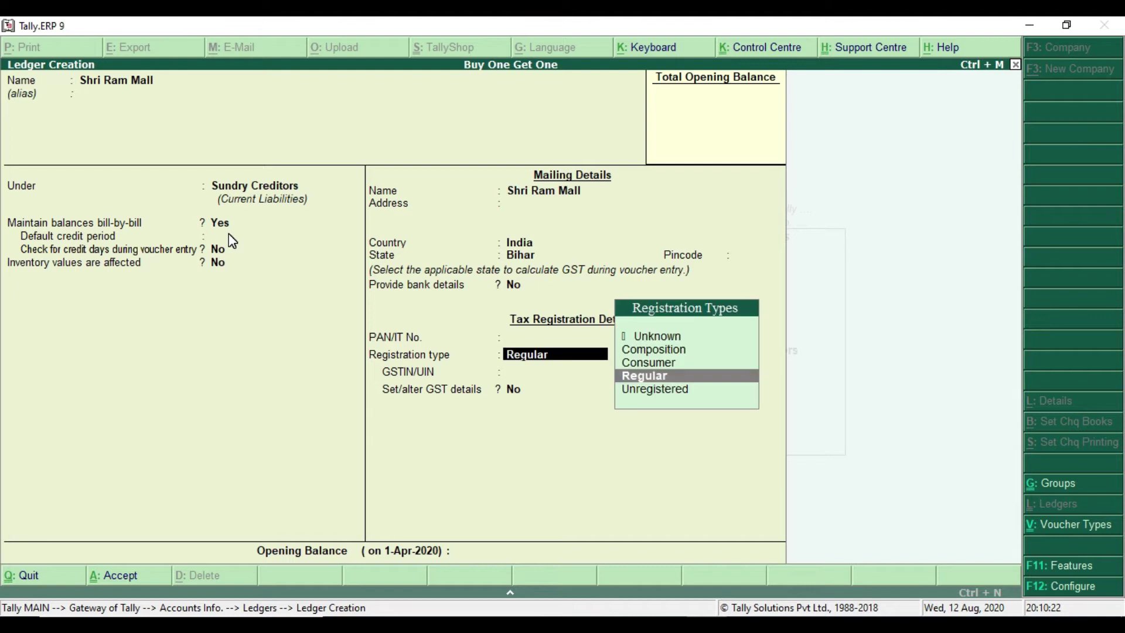
key("Return")
key("Return")
key("Return")
key("Return")
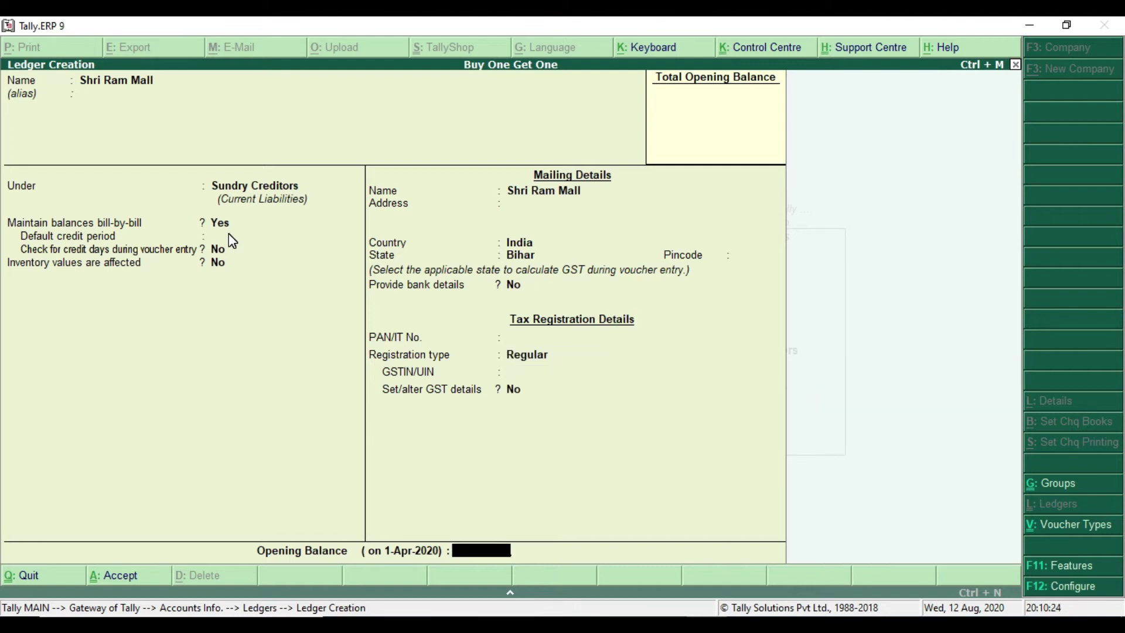
key("Return")
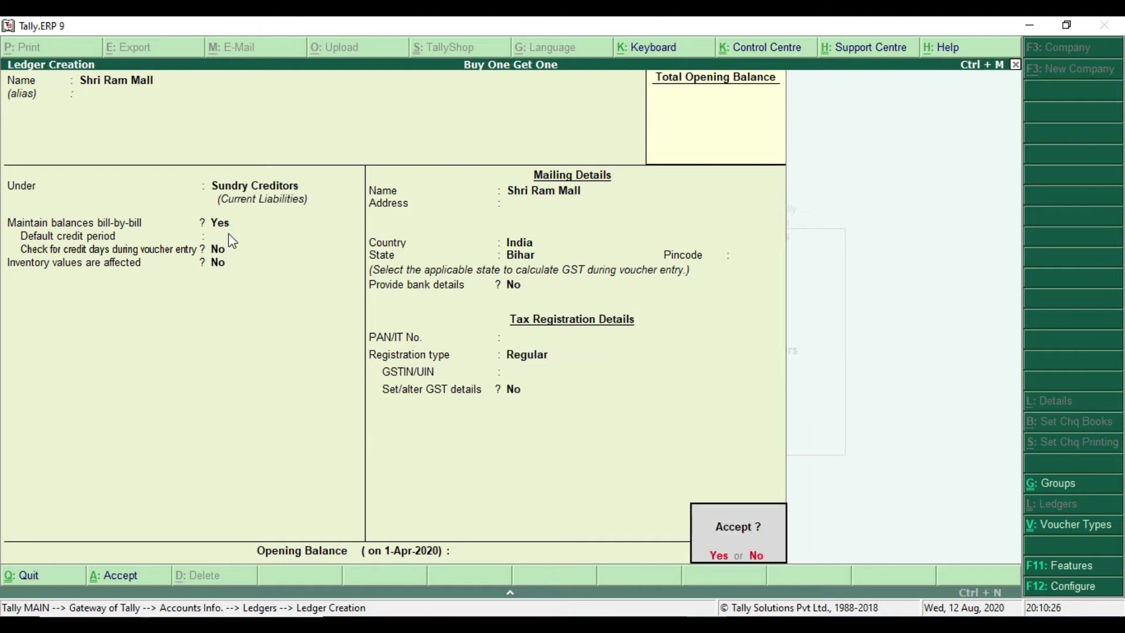
key("Return")
Name the new ledger Purchase and place it under the Purchase Accounts group.
type("Py")
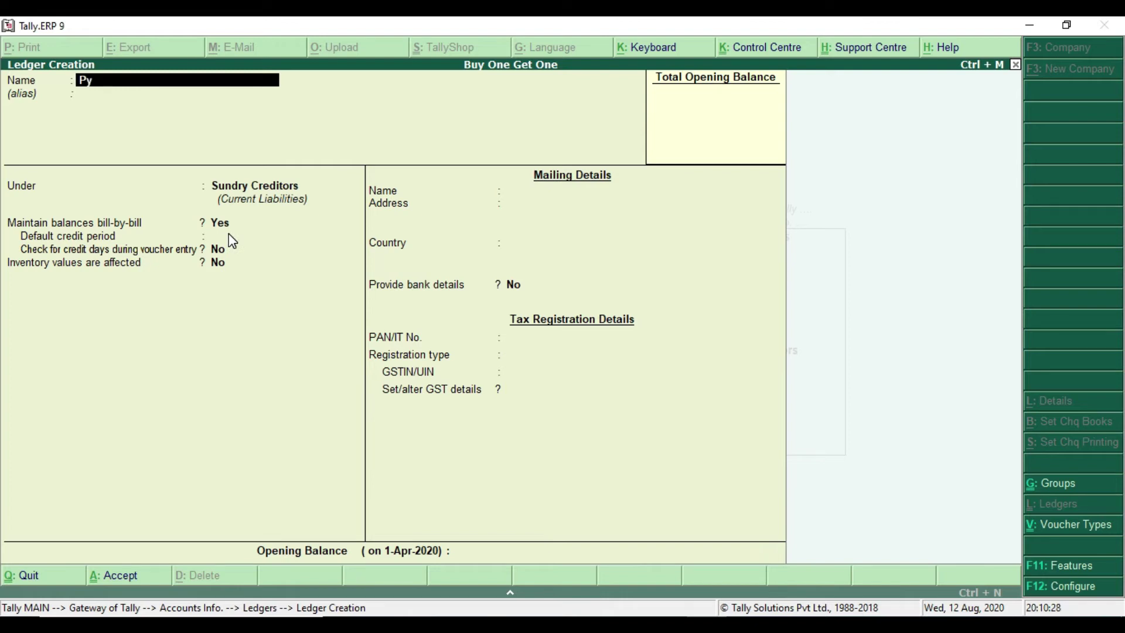
key("BackSpace")
type("urchase")
key("Return")
key("Return")
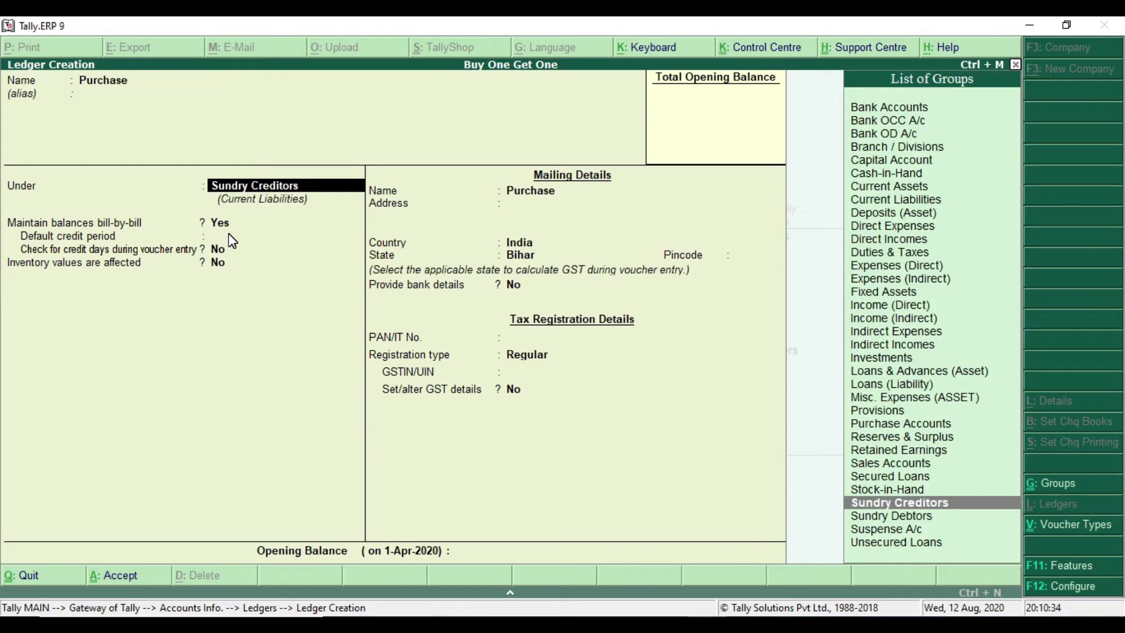
type("P")
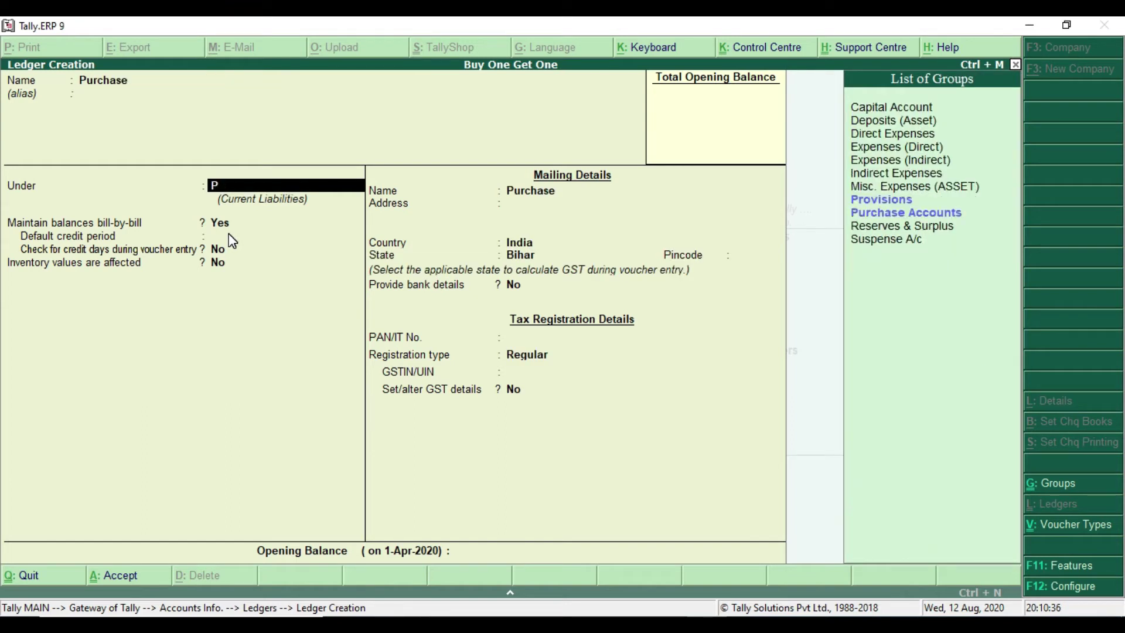
key("Down")
key("Down")
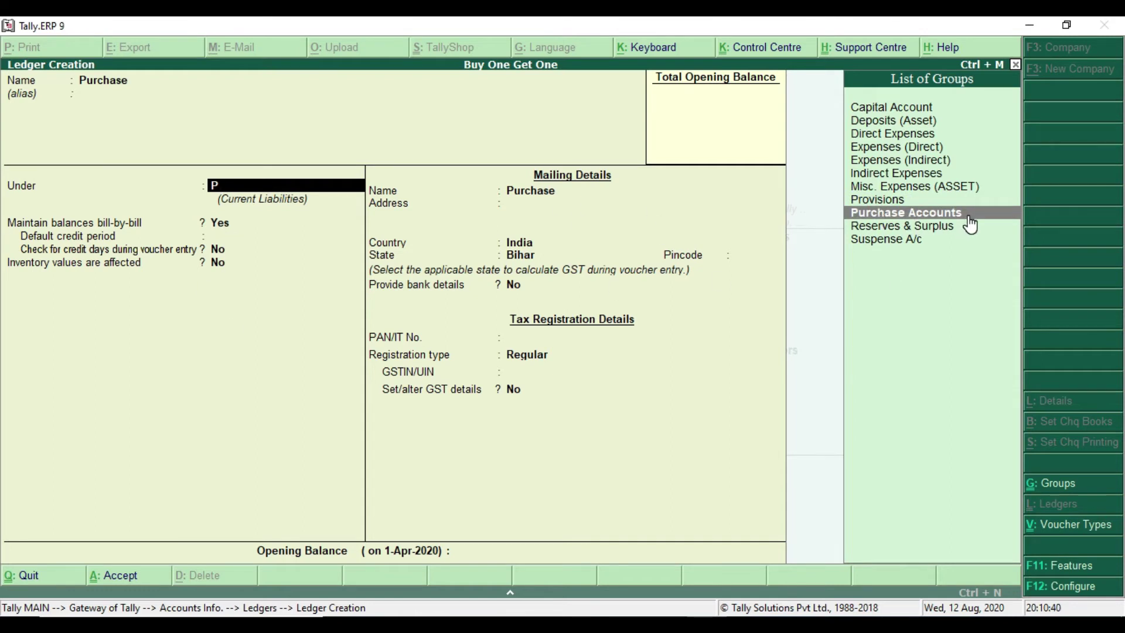
key("Return")
Save the Purchase ledger with inventory values affected, ledger type Not Applicable, GST Applicable and type of supply Goods.
key("Return")
key("Return")
key("Return")
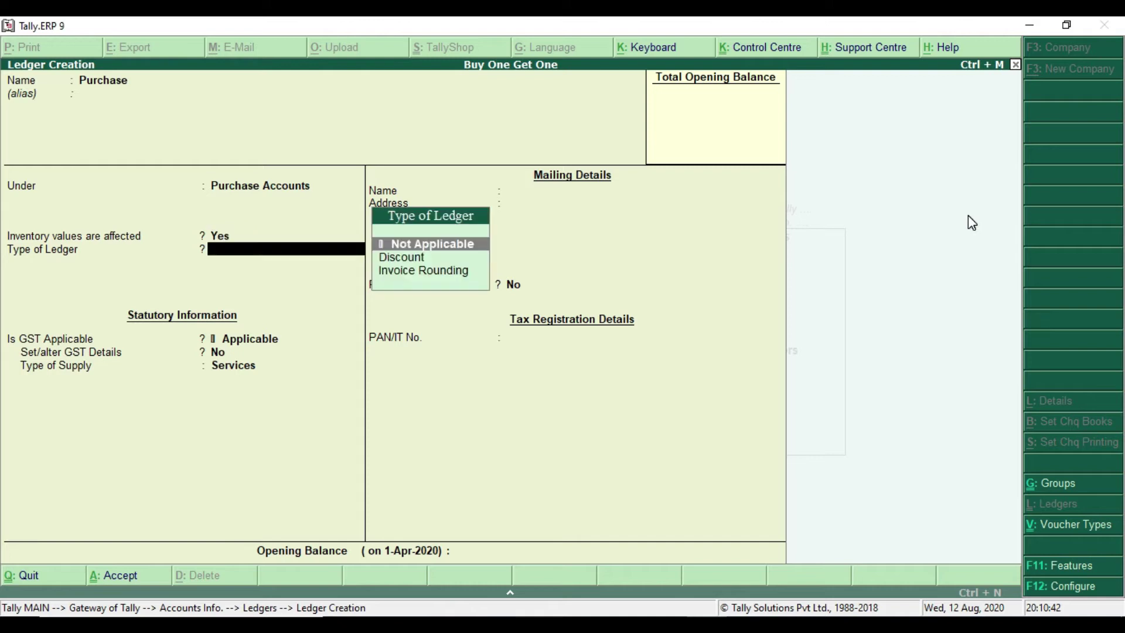
key("Return")
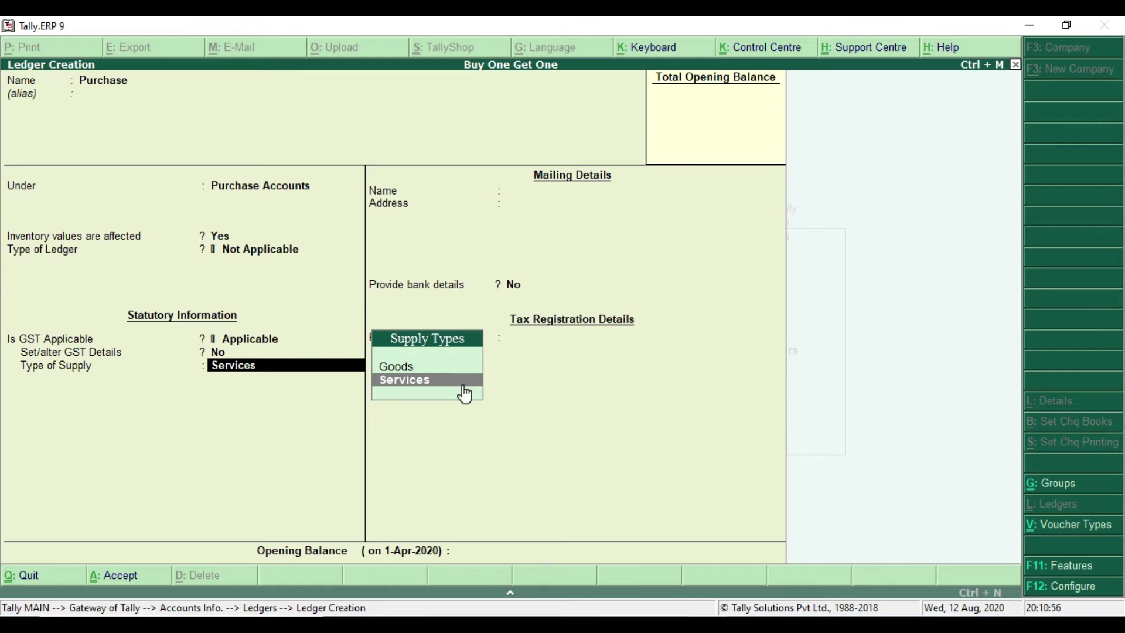
key("Up")
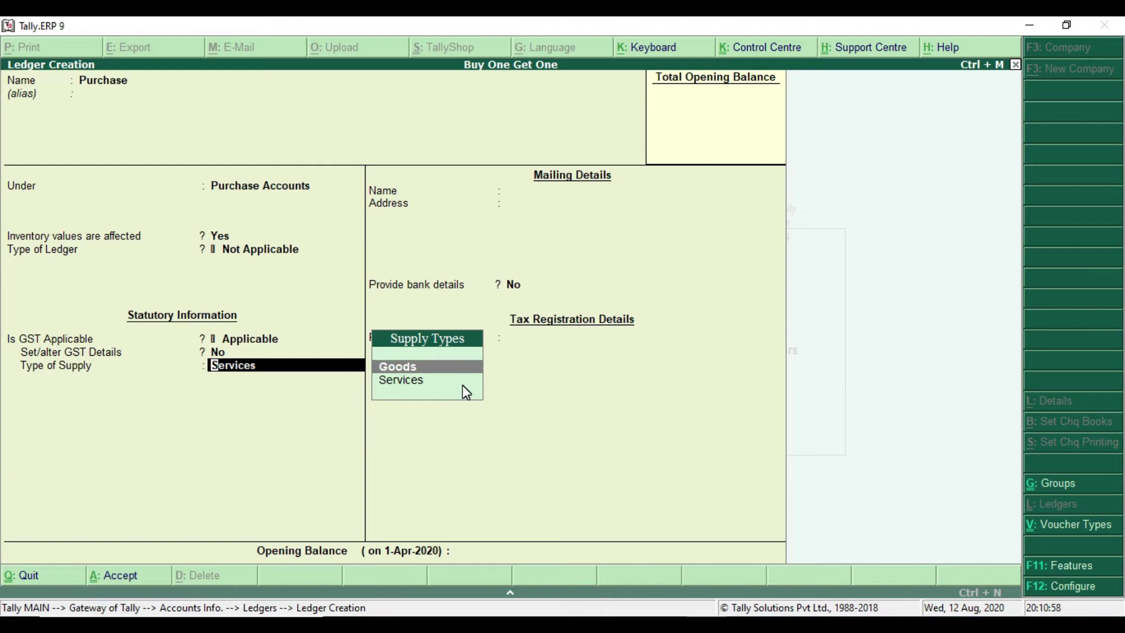
key("Return")
key("Return")
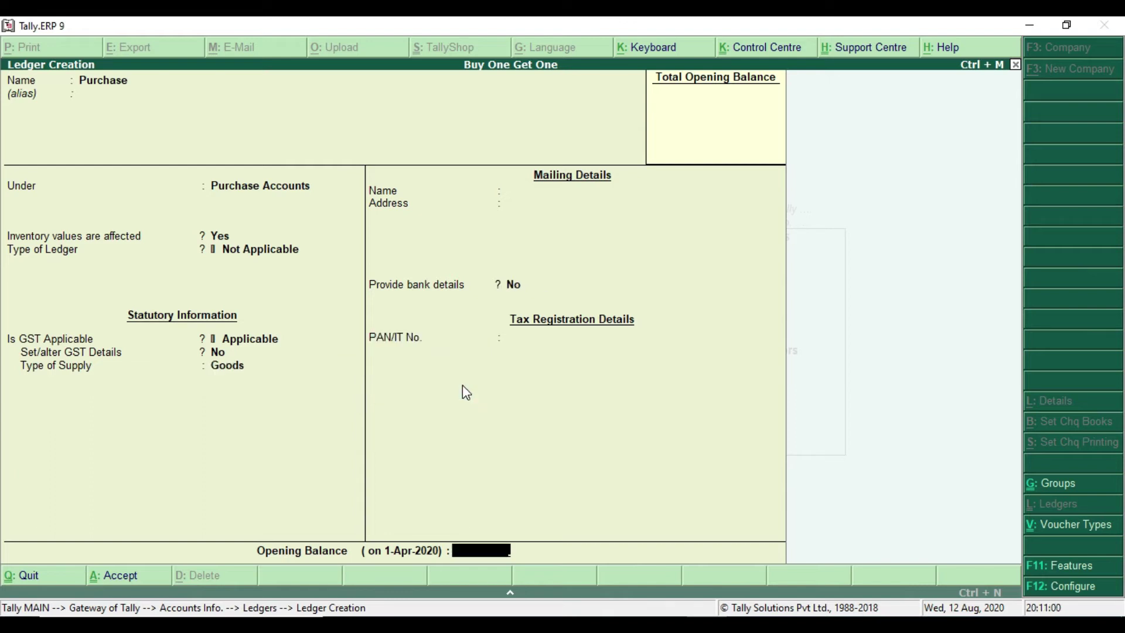
key("Return")
key("Return")
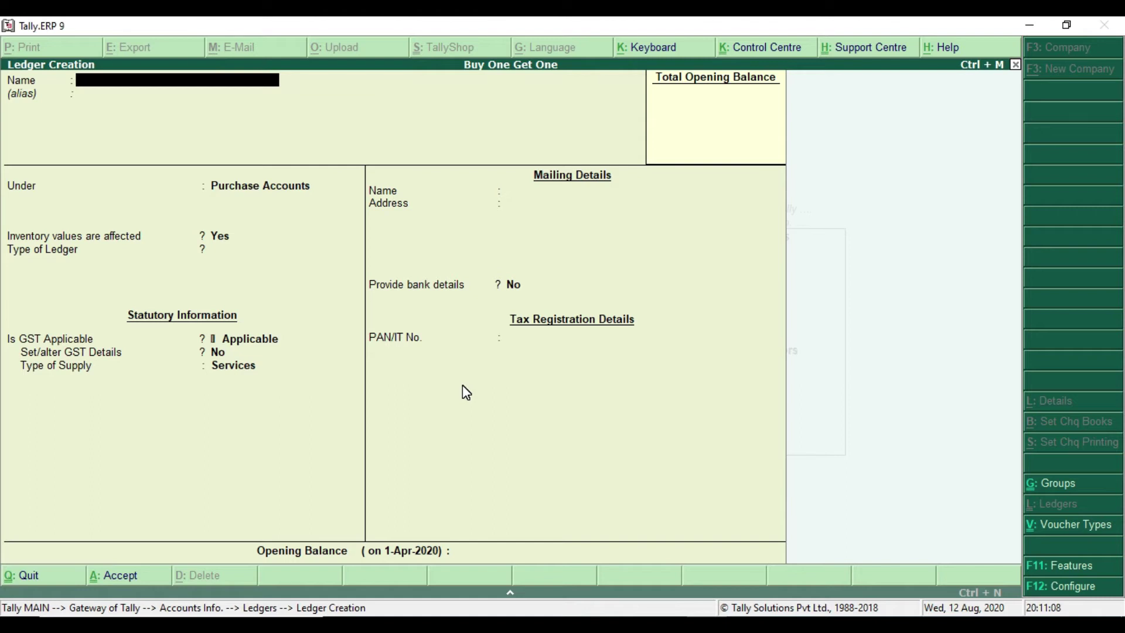
Name the next ledger CGST and place it under the Duties & Taxes group.
type("CGST")
key("Return")
key("Return")
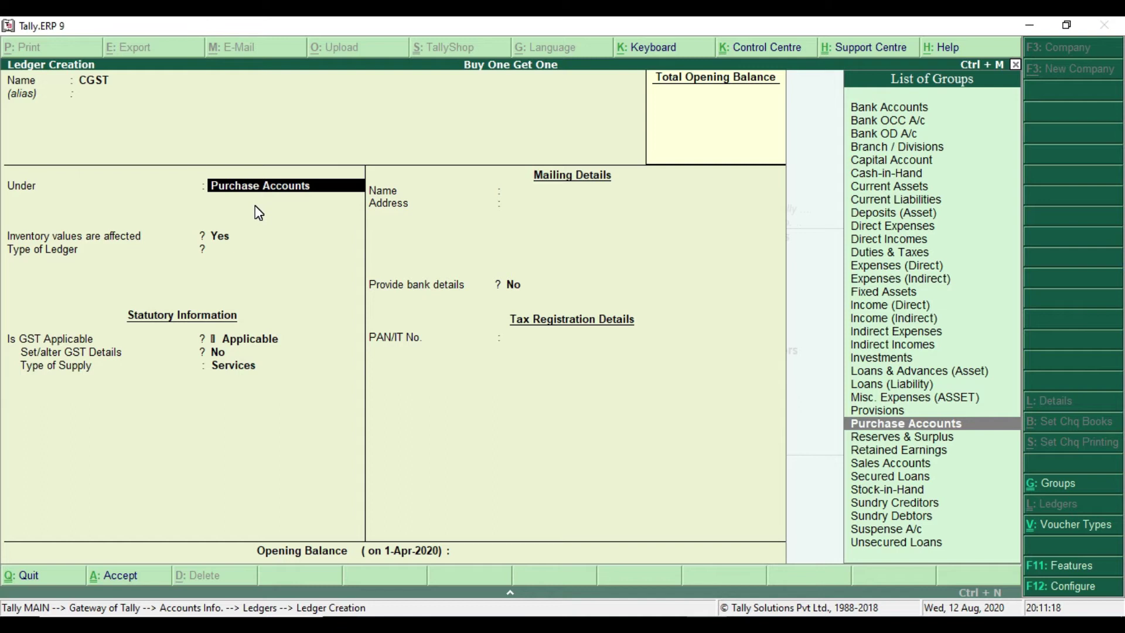
type("D")
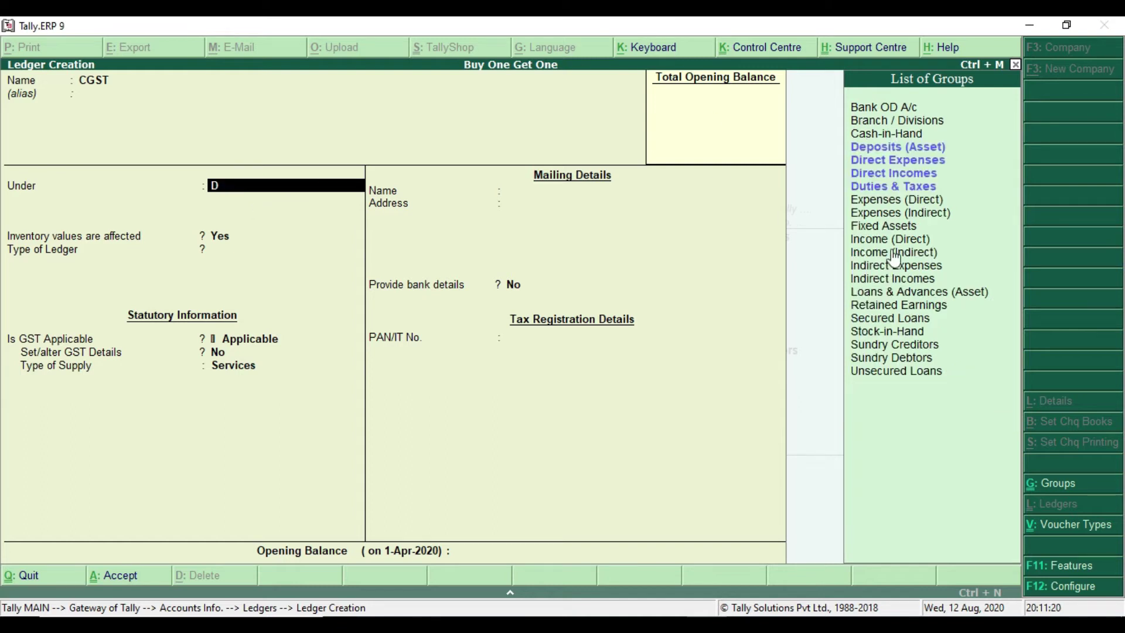
left_click(918, 187)
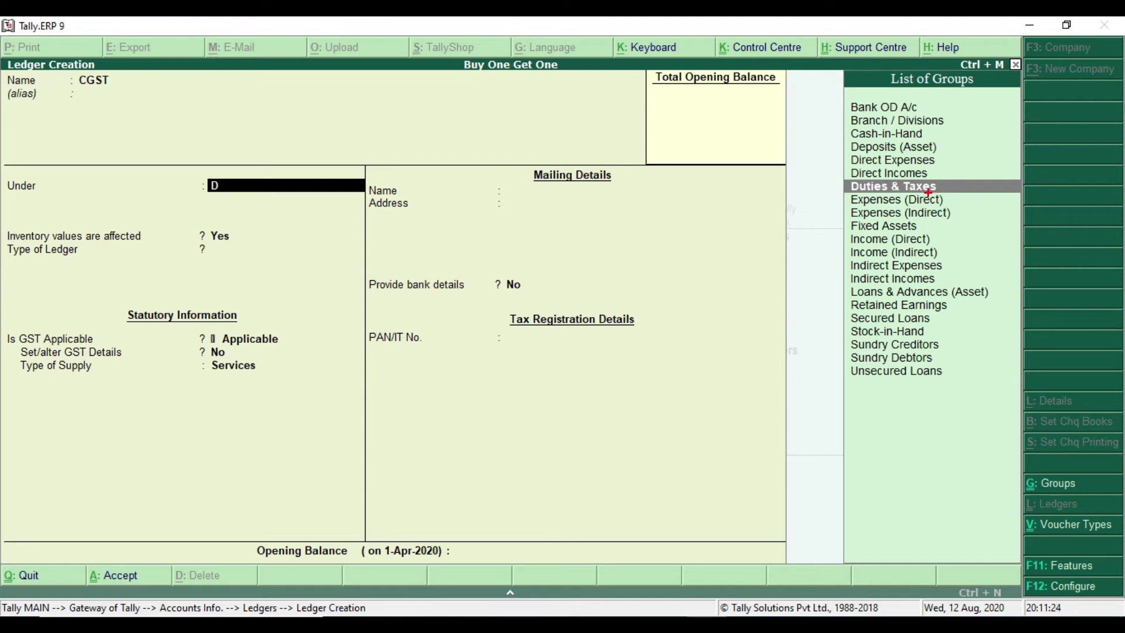
left_click(833, 177)
key("Return")
Set the CGST ledger's type of duty/tax to GST and its tax type to Central Tax.
left_click(346, 241)
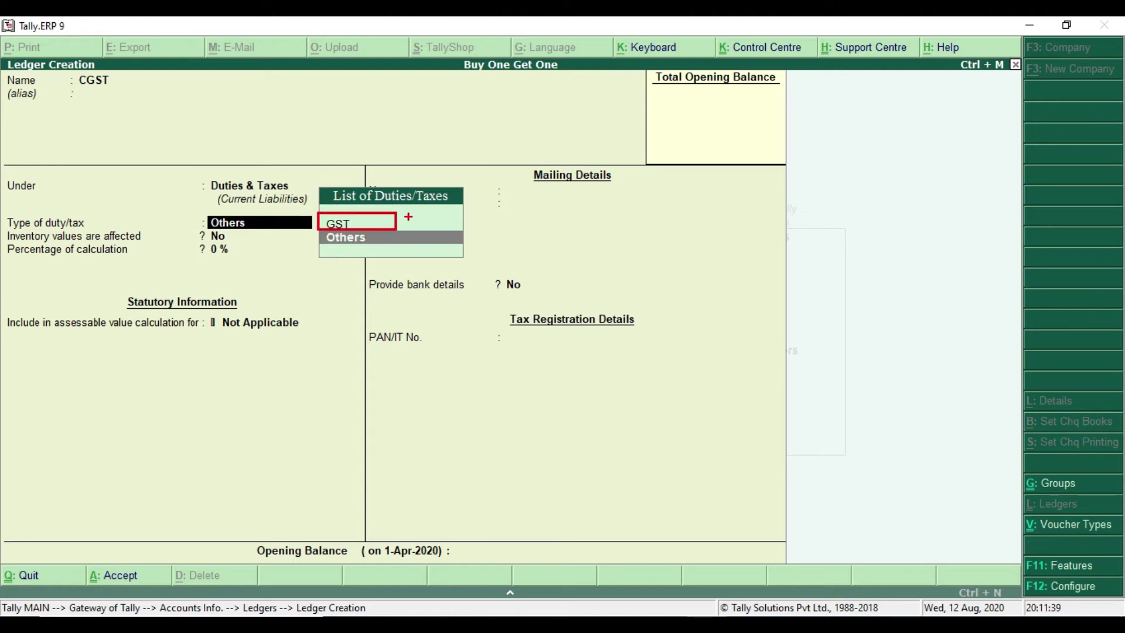
left_click(411, 225)
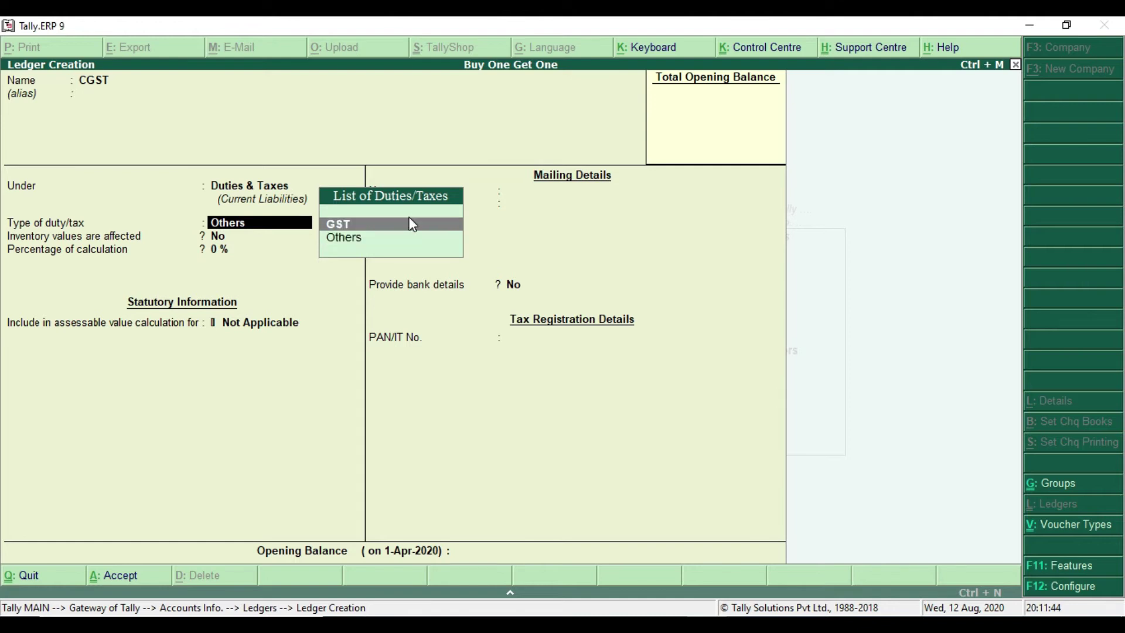
left_click(411, 224)
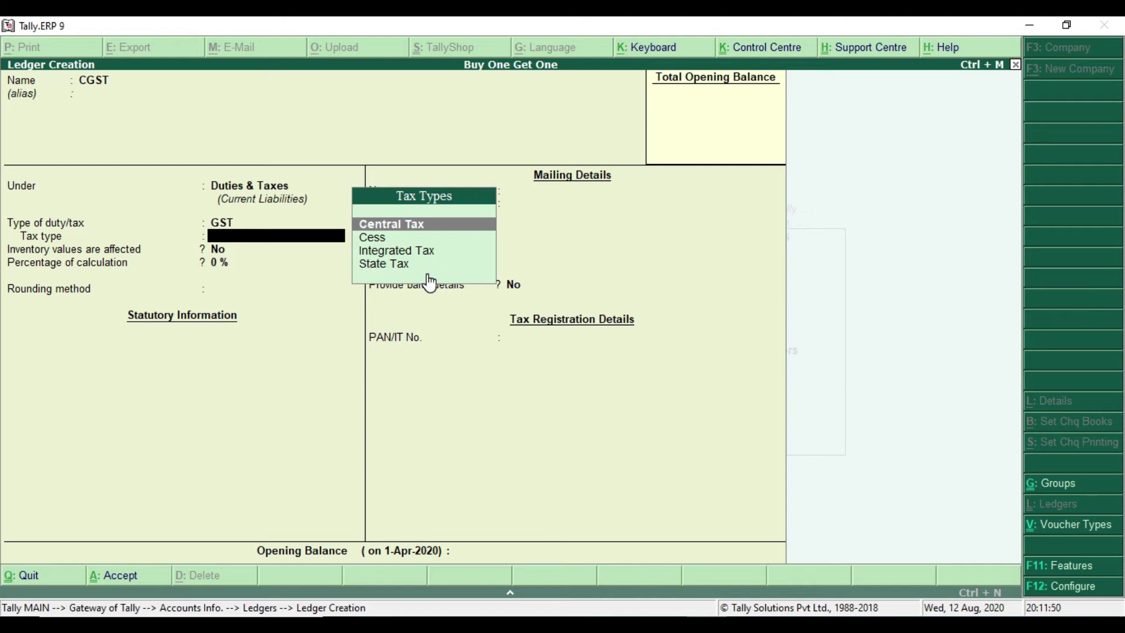
left_click_drag(69, 72, 144, 91)
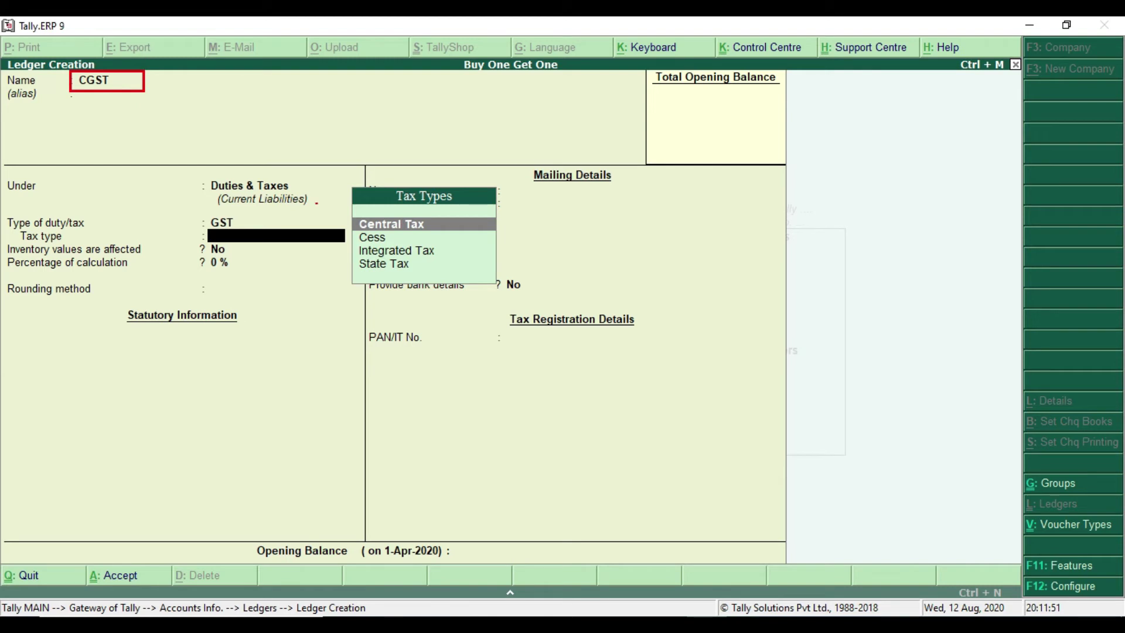
left_click_drag(345, 212, 450, 233)
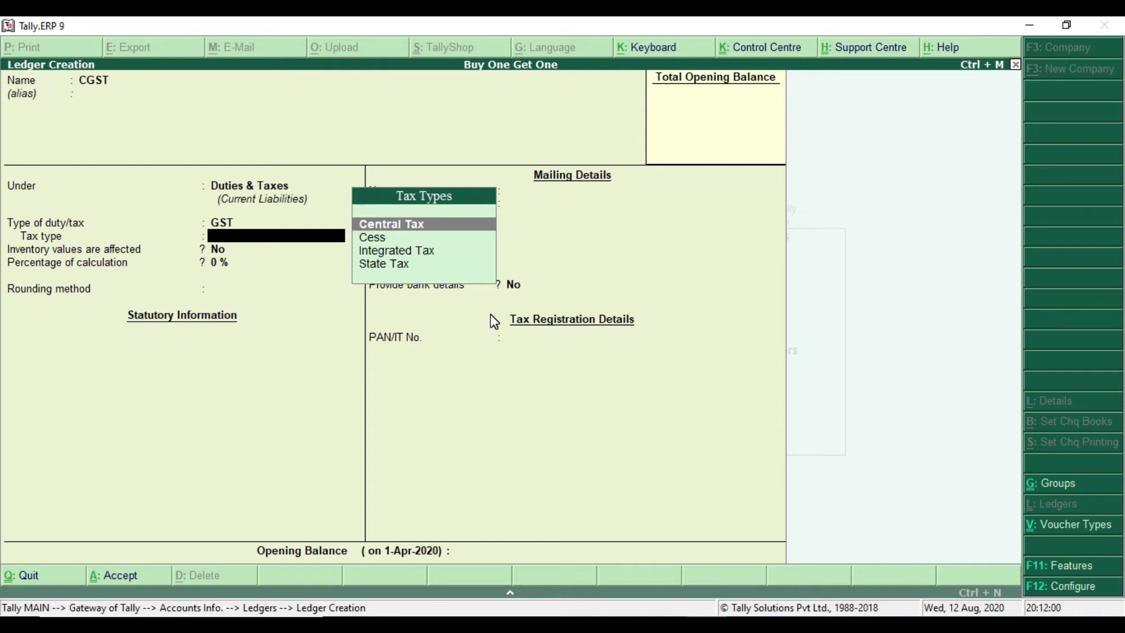
key("Return")
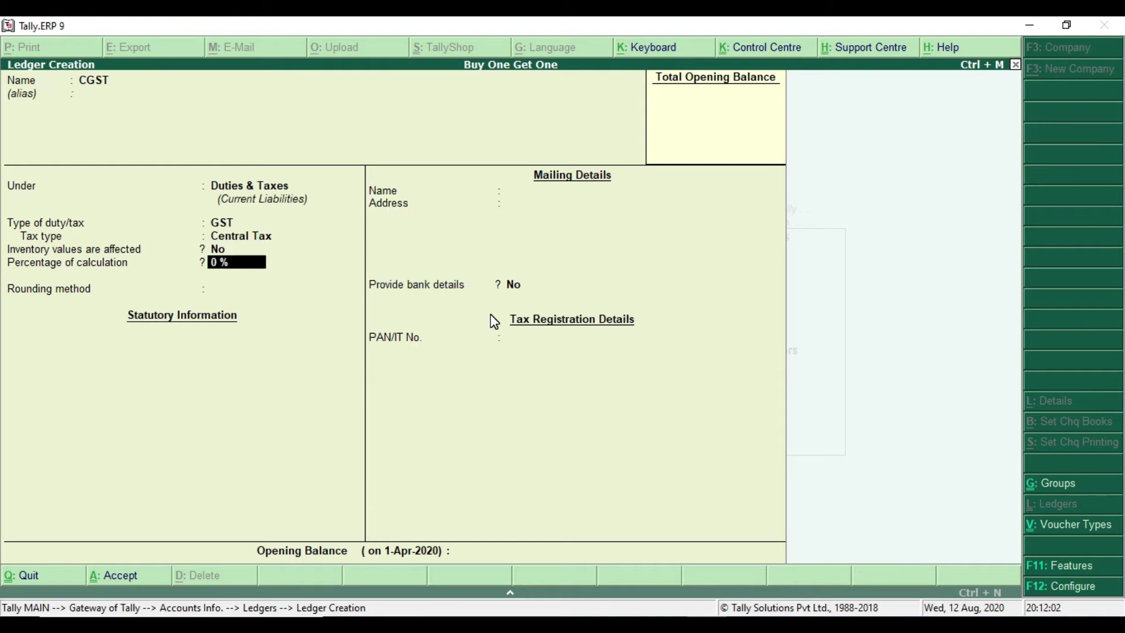
Save the CGST ledger with a 0% calculation percentage and rounding method Not Applicable.
key("Return")
key("Return")
key("Return")
key("Return")
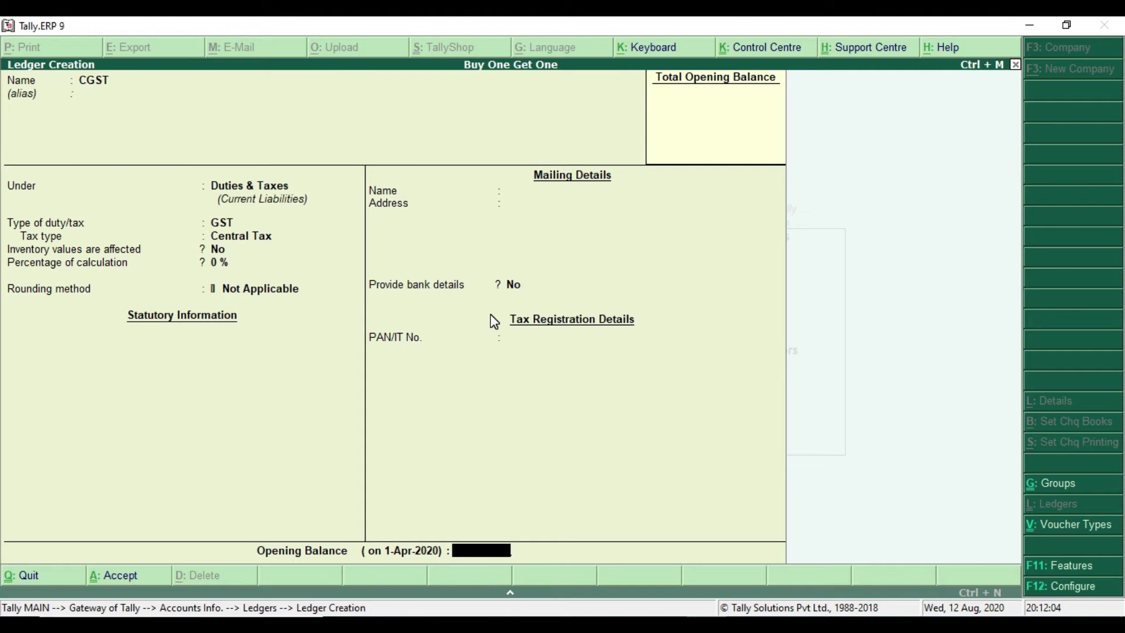
key("Return")
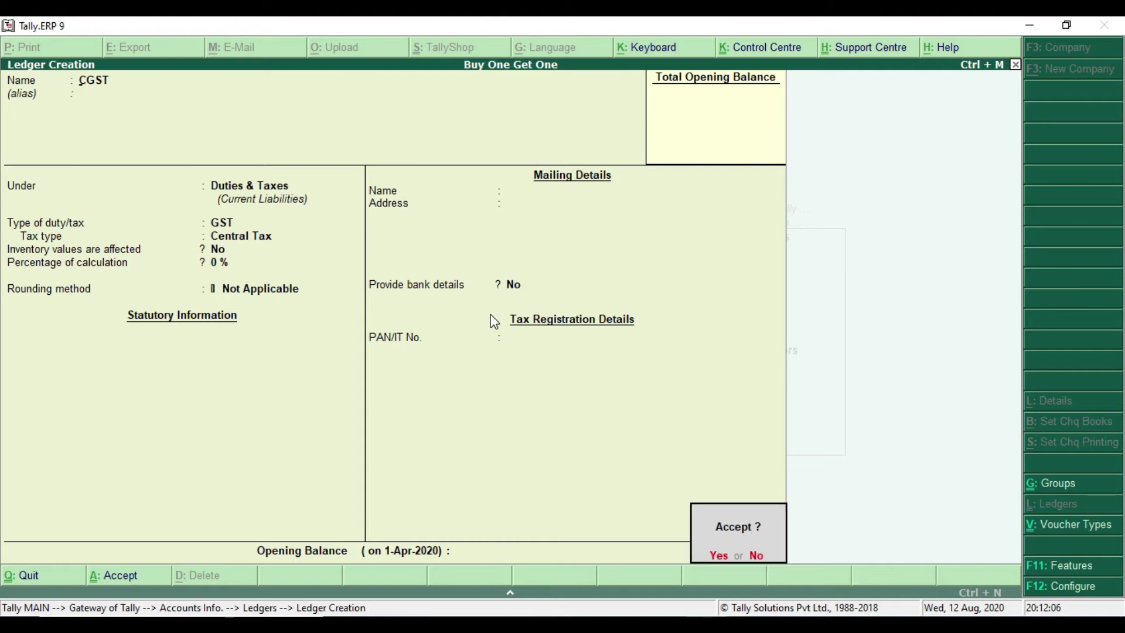
Name the next ledger SGST, keep it under Duties & Taxes and set its type of duty/tax to GST.
type("SGST")
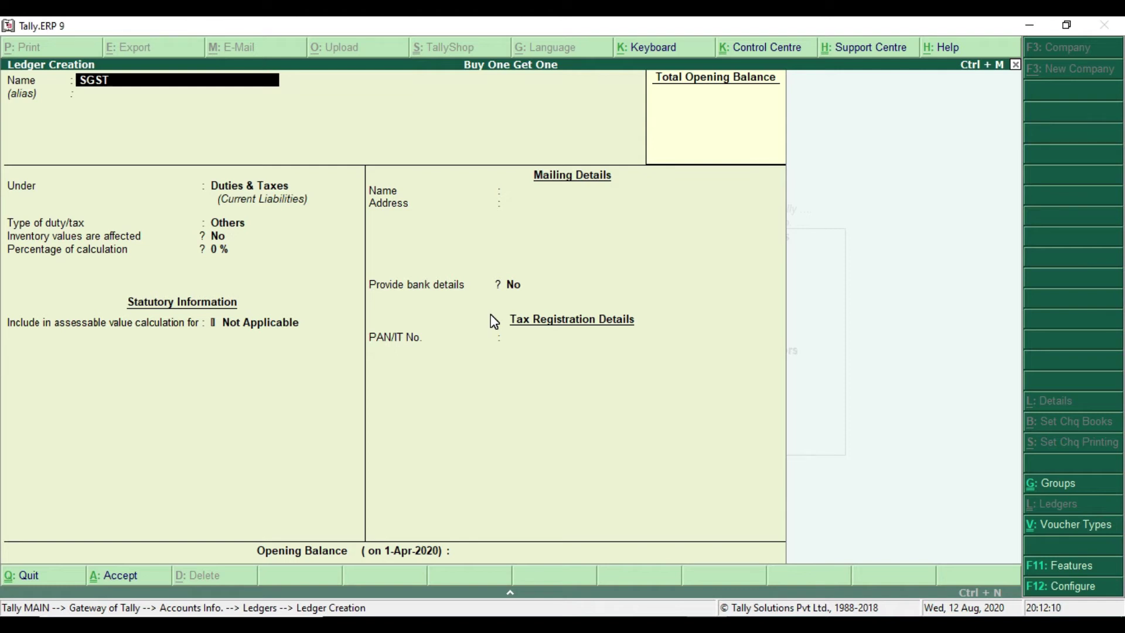
key("Return")
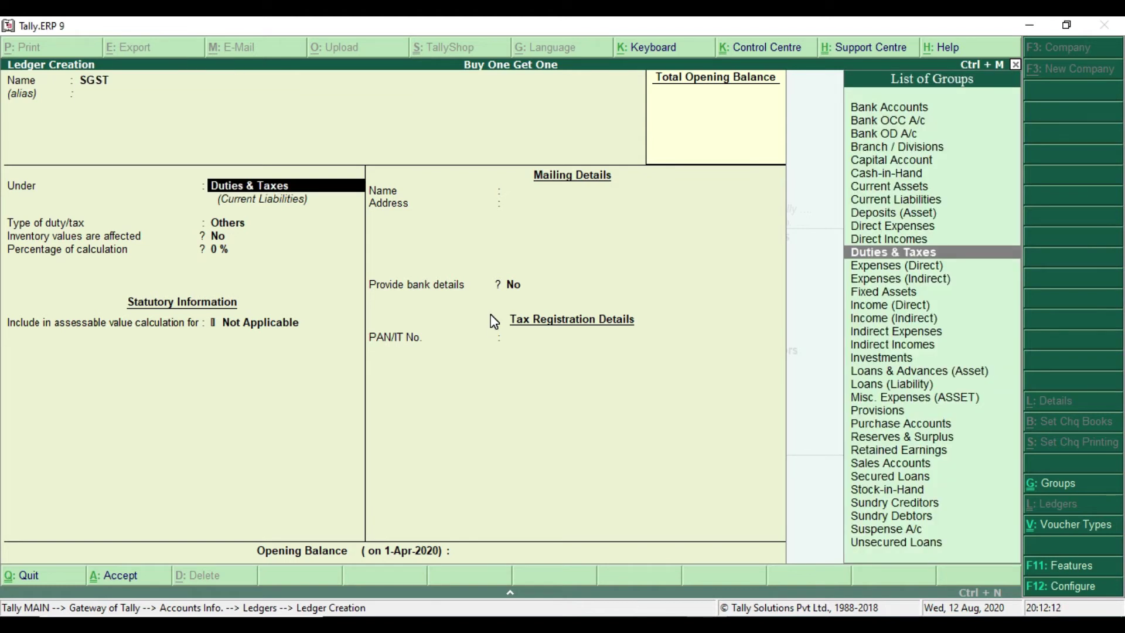
key("Return")
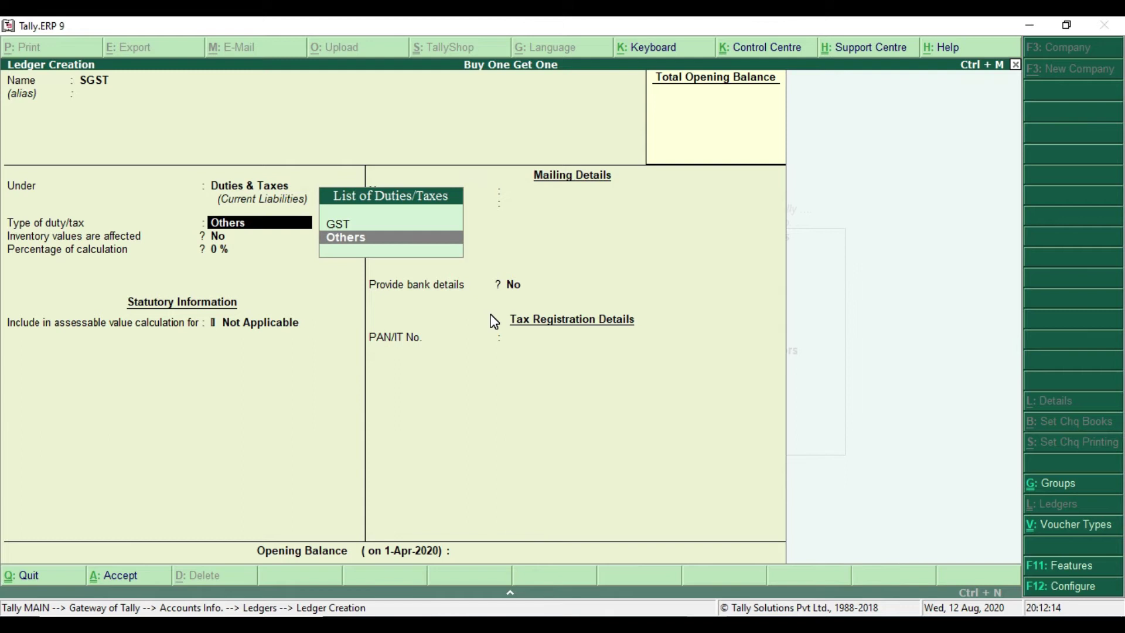
key("Up")
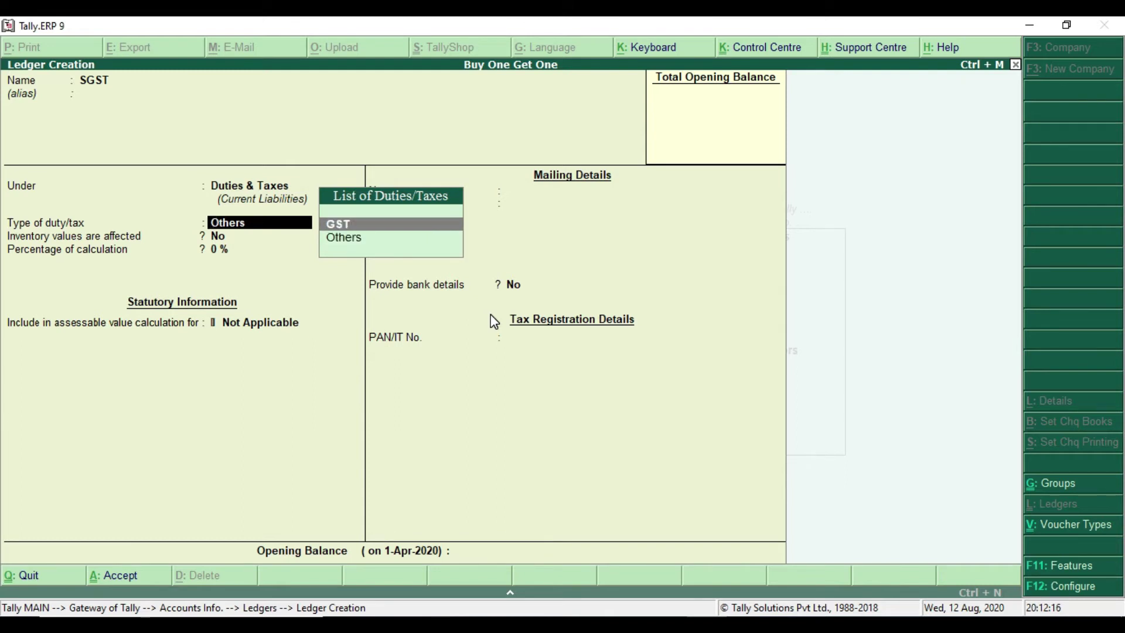
key("Return")
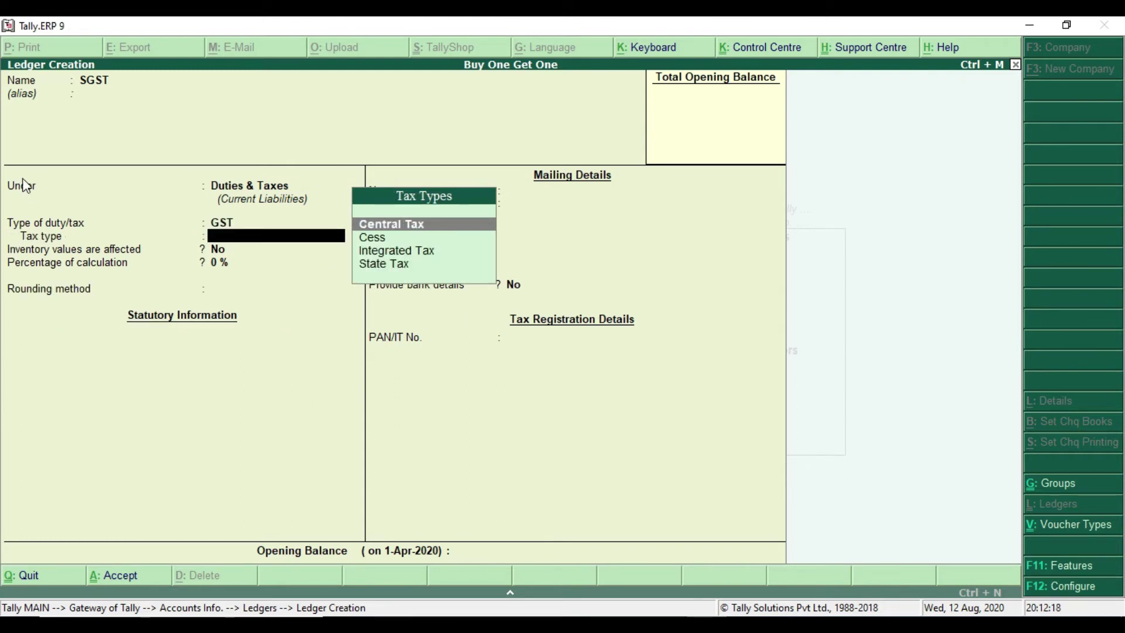
Set the SGST ledger's tax type to State Tax.
key("Down")
key("Down")
key("Down")
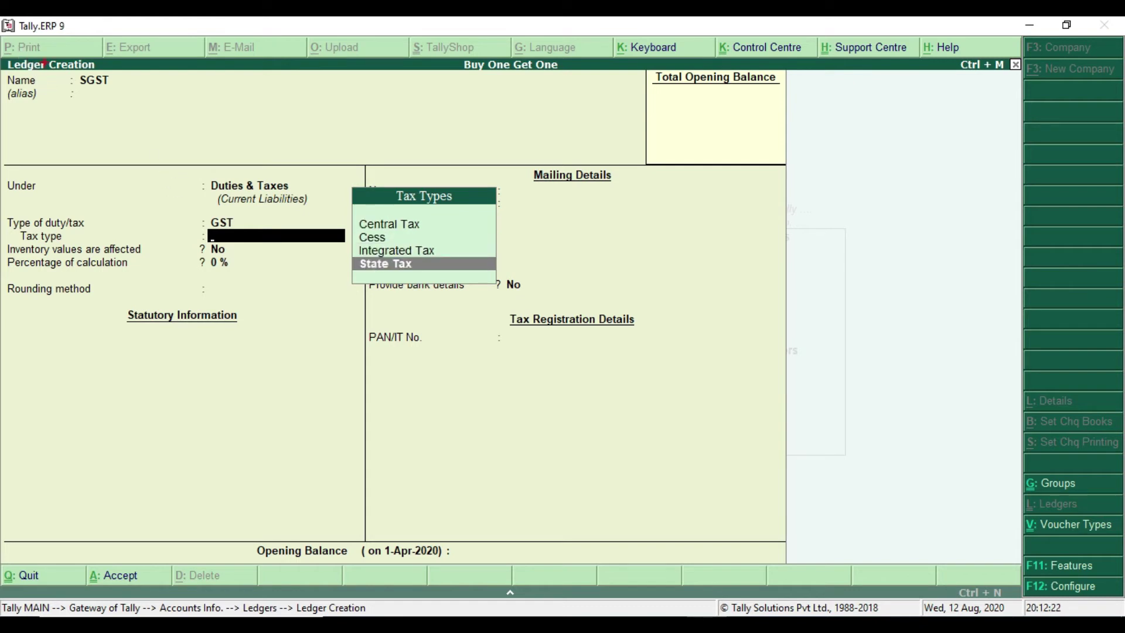
left_click_drag(70, 71, 148, 94)
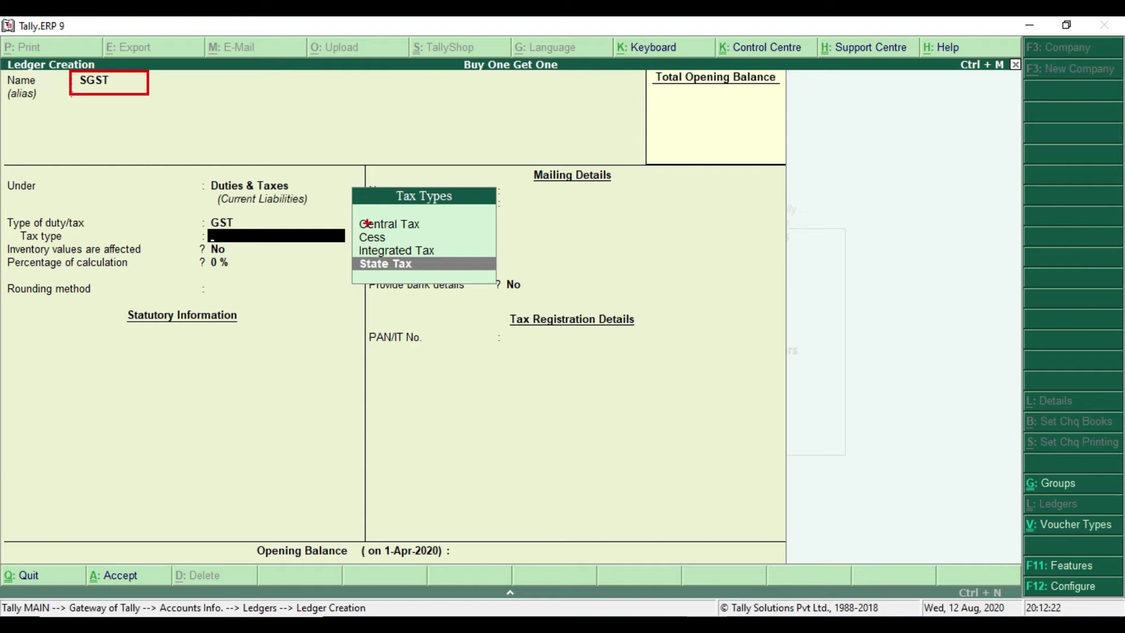
mouse_move(340, 251)
left_mouse_down()
mouse_move(410, 290)
mouse_move(452, 288)
left_mouse_up()
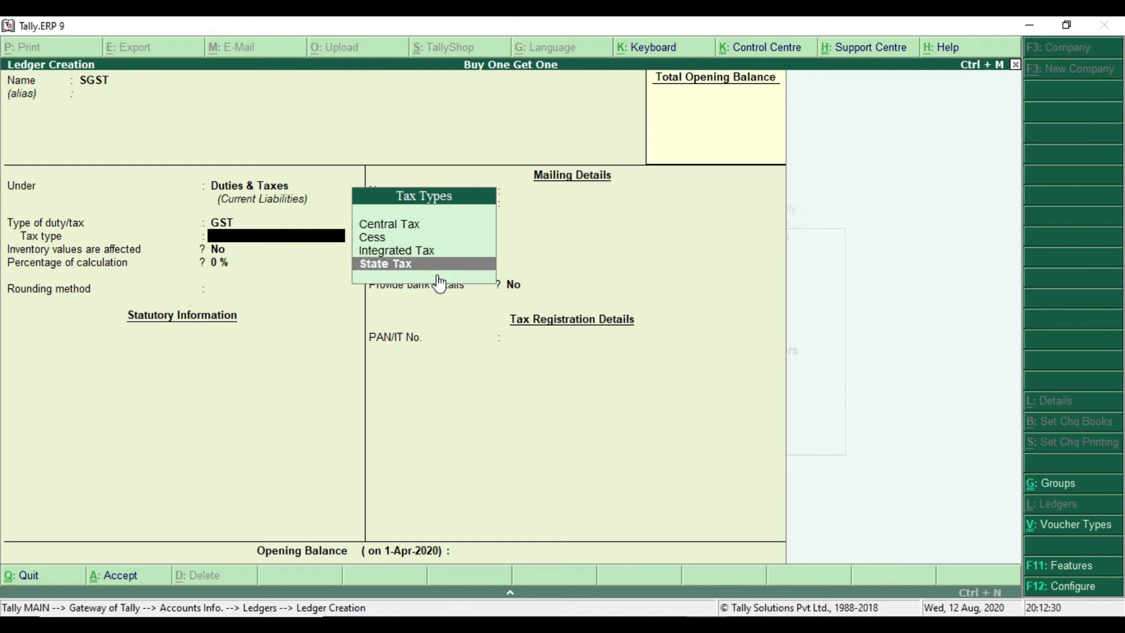
key("Return")
Save the SGST ledger with a 0% calculation percentage and rounding method Not Applicable.
key("Return")
key("Return")
key("Return")
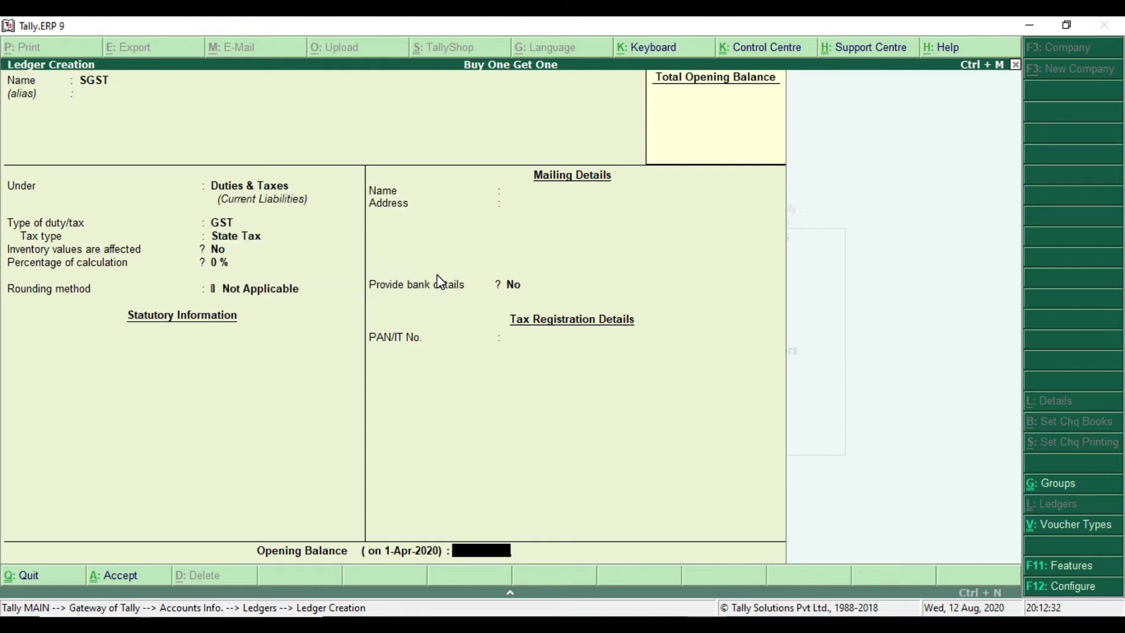
key("Return")
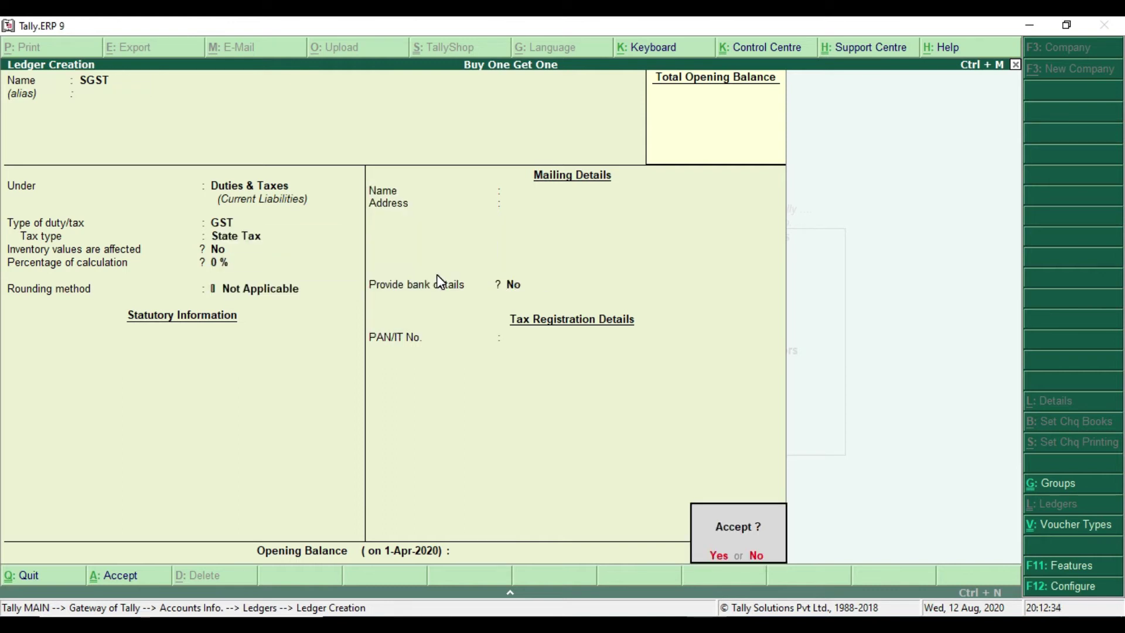
key("Return")
Leave ledger creation for the Gateway of Tally and switch to the Buy One Get One PDF.
key("Escape")
key("Return")
key("Escape")
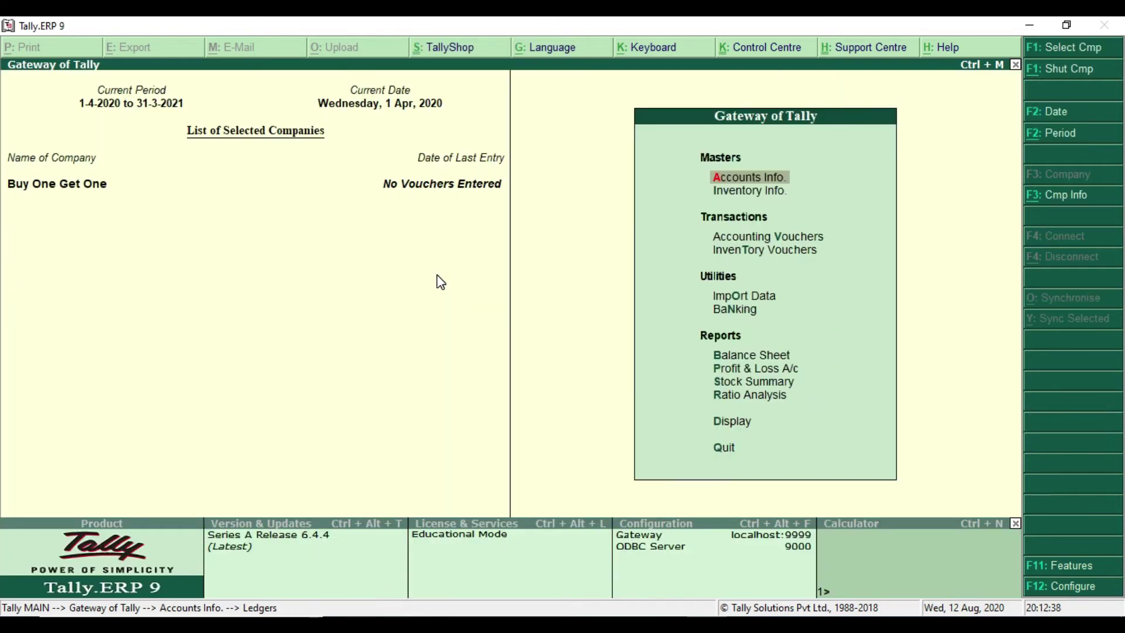
key("alt+Tab")
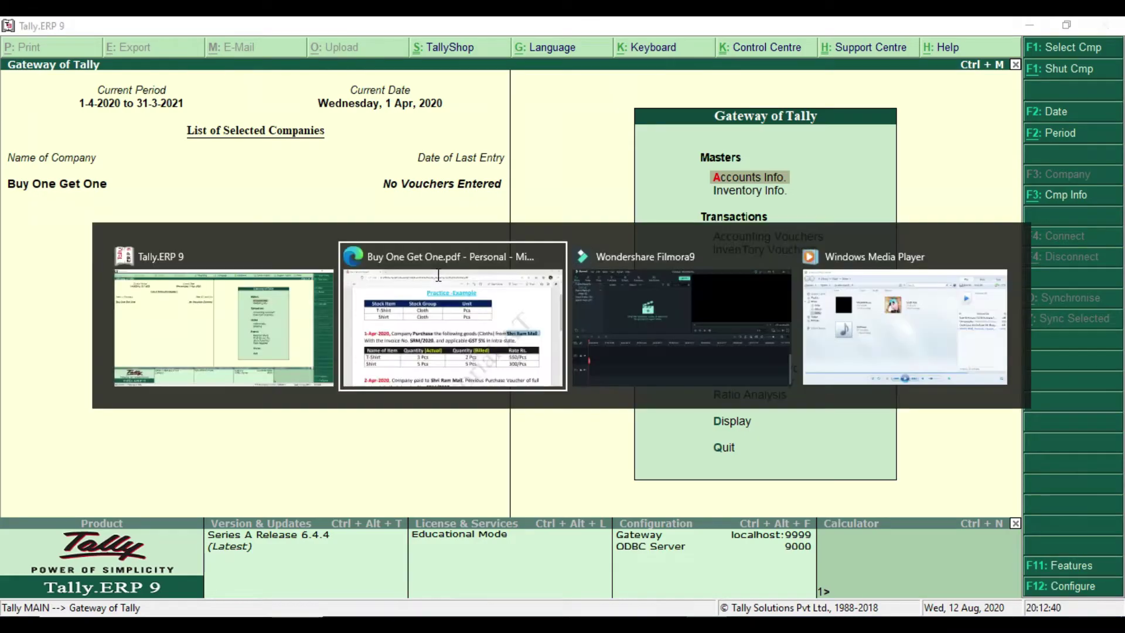
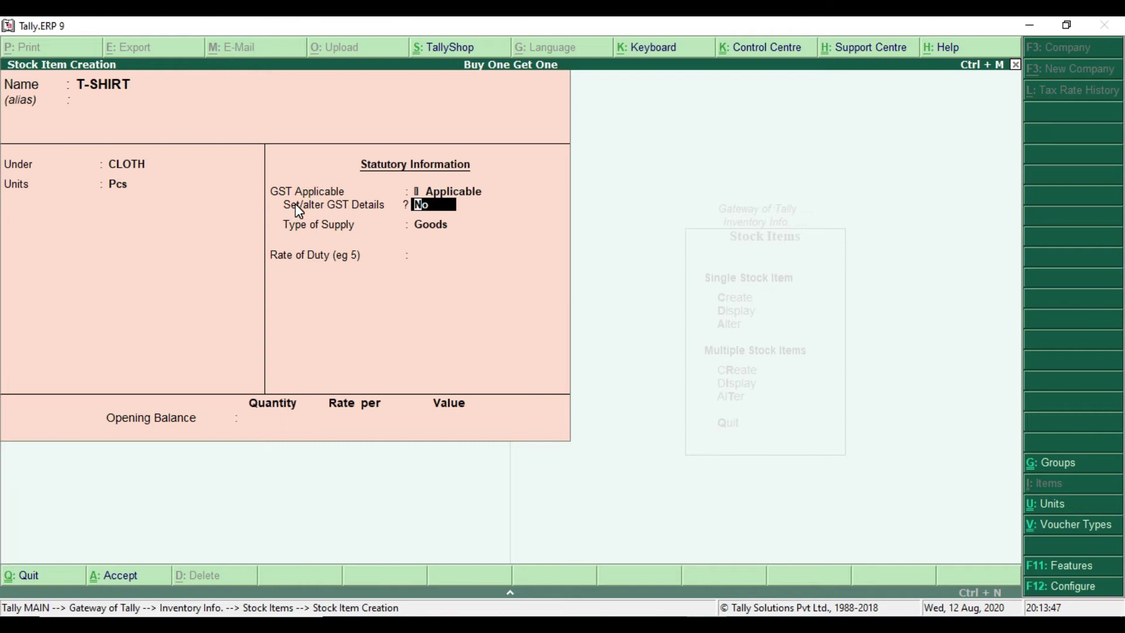
left_click_drag(279, 199, 508, 216)
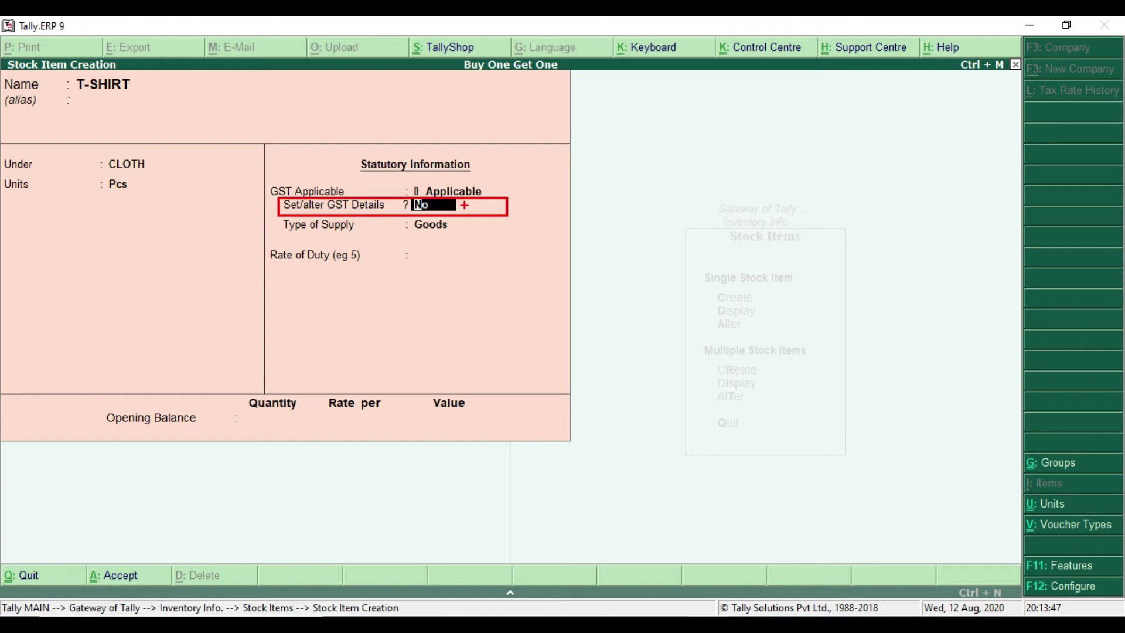
key("Escape")
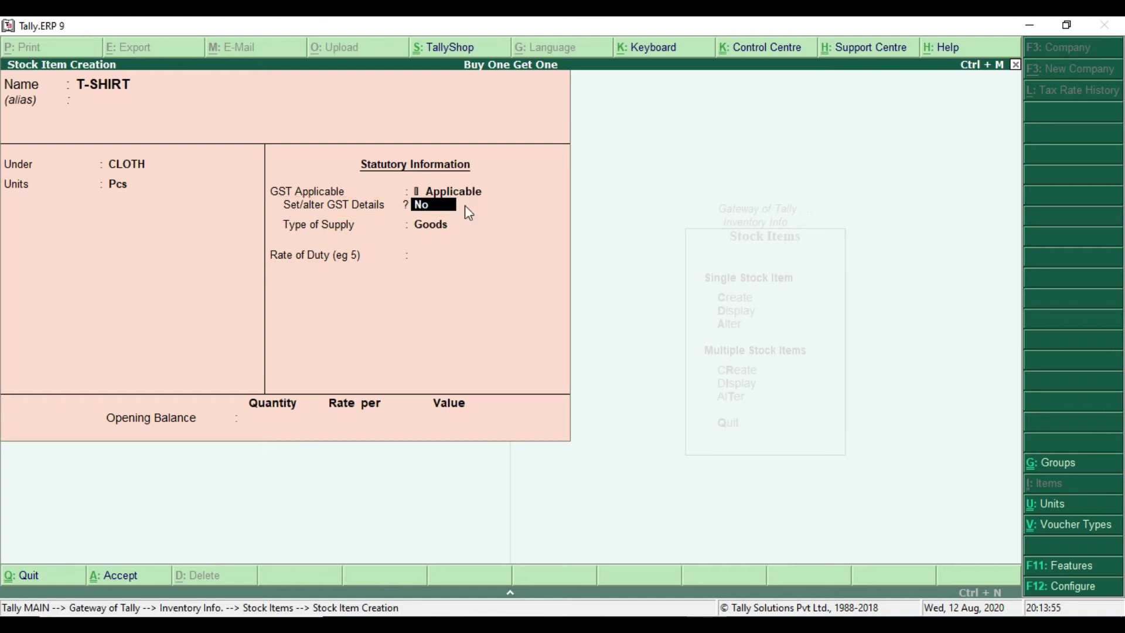
Enable GST details for the T-SHIRT item and set all six GST configuration options to Yes, from HSN/SAC details to all GST tax types.
type("y")
key("Return")
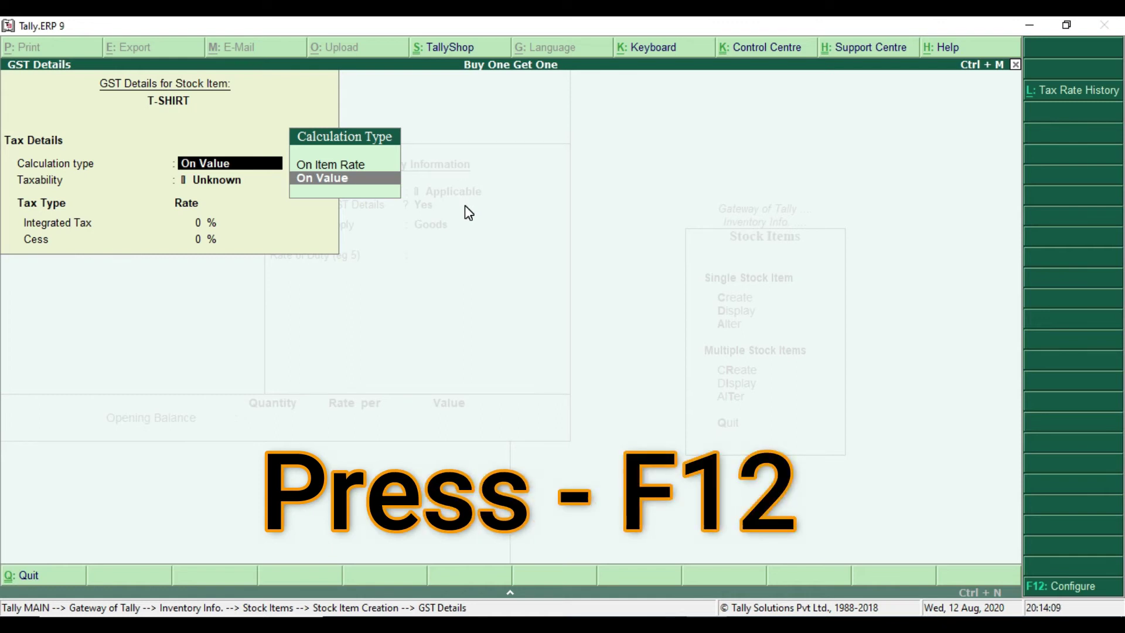
key("F12")
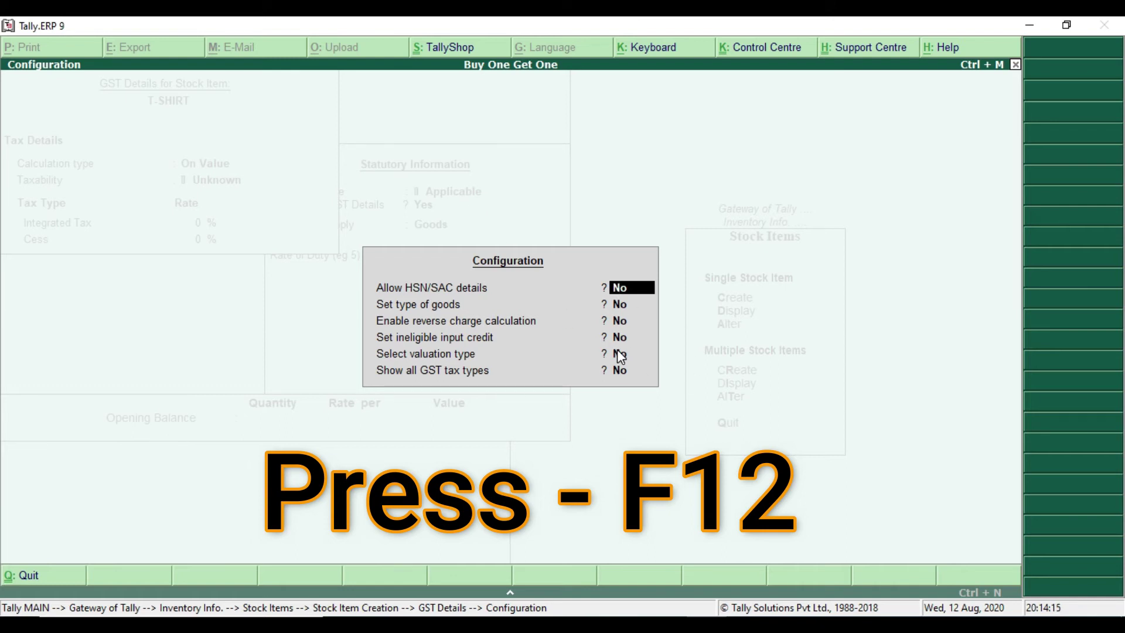
type("y")
key("Return")
type("y")
key("Return")
type("y")
key("Return")
type("y")
key("Return")
type("y")
key("Return")
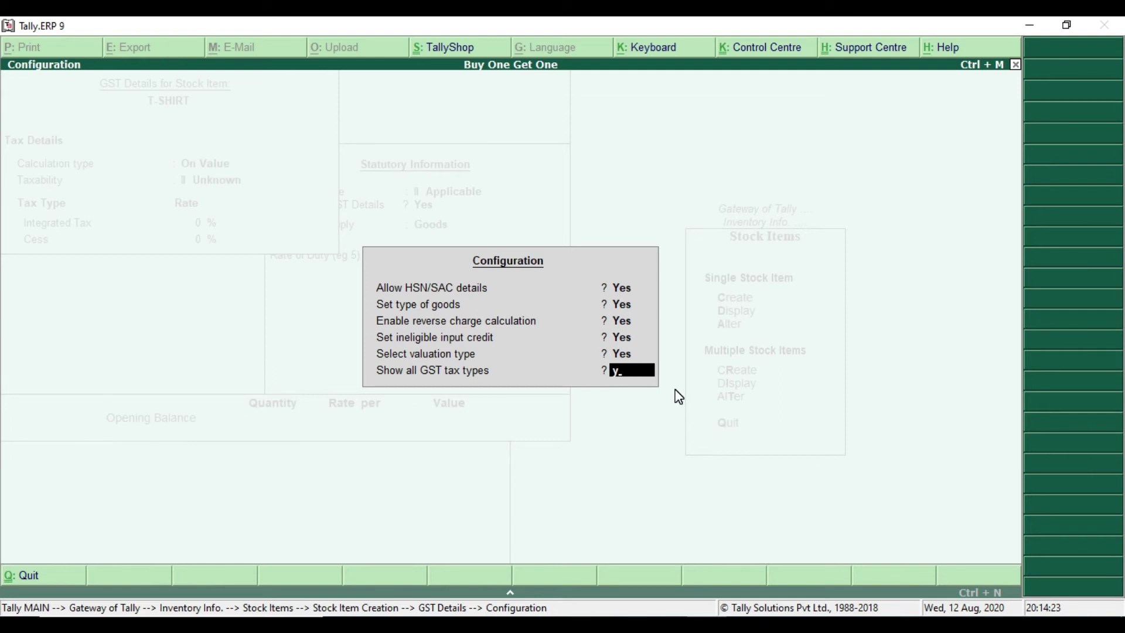
key("Return")
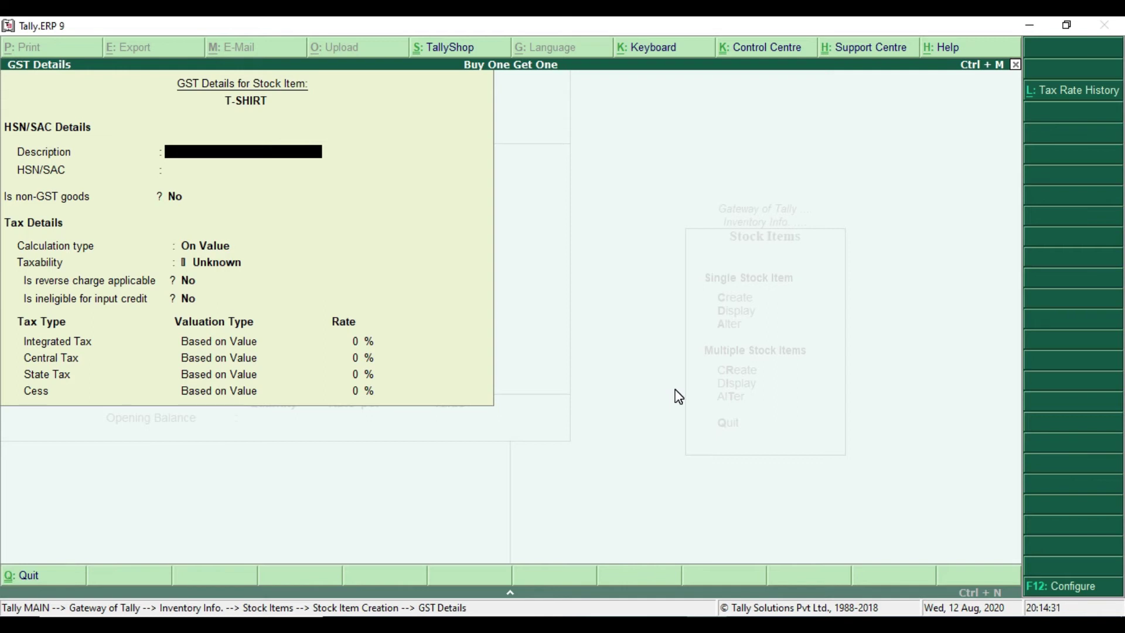
Describe T-SHIRT as Cloth with HSN/SAC 2563, keeping non-GST goods at No and the calculation type On Value.
type("Cloth")
key("Return")
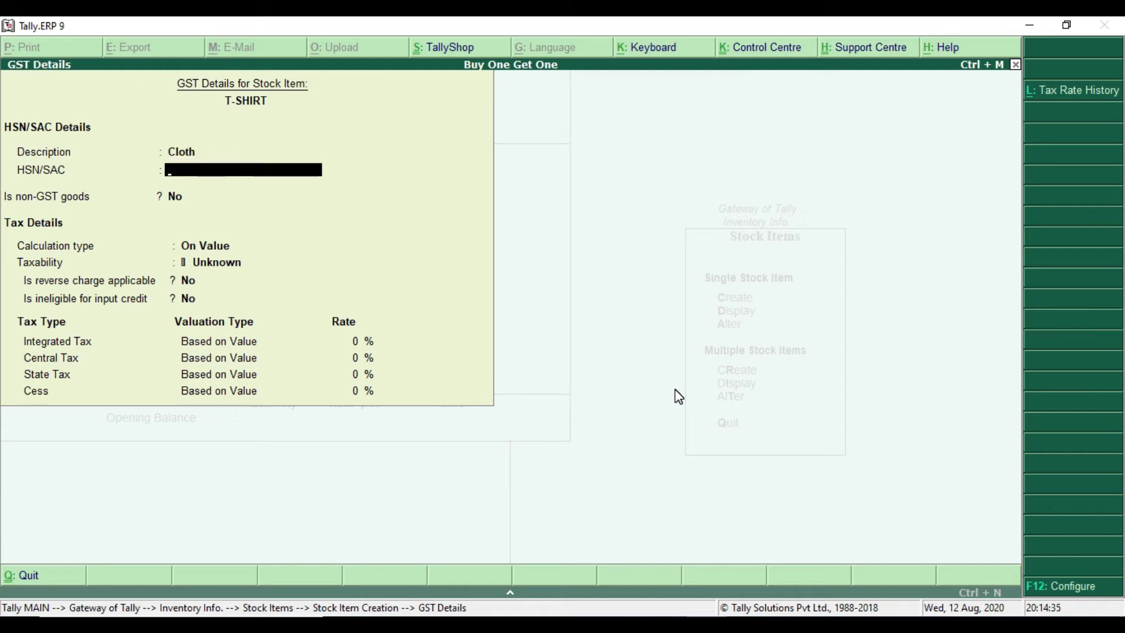
type("2563")
key("Return")
key("Return")
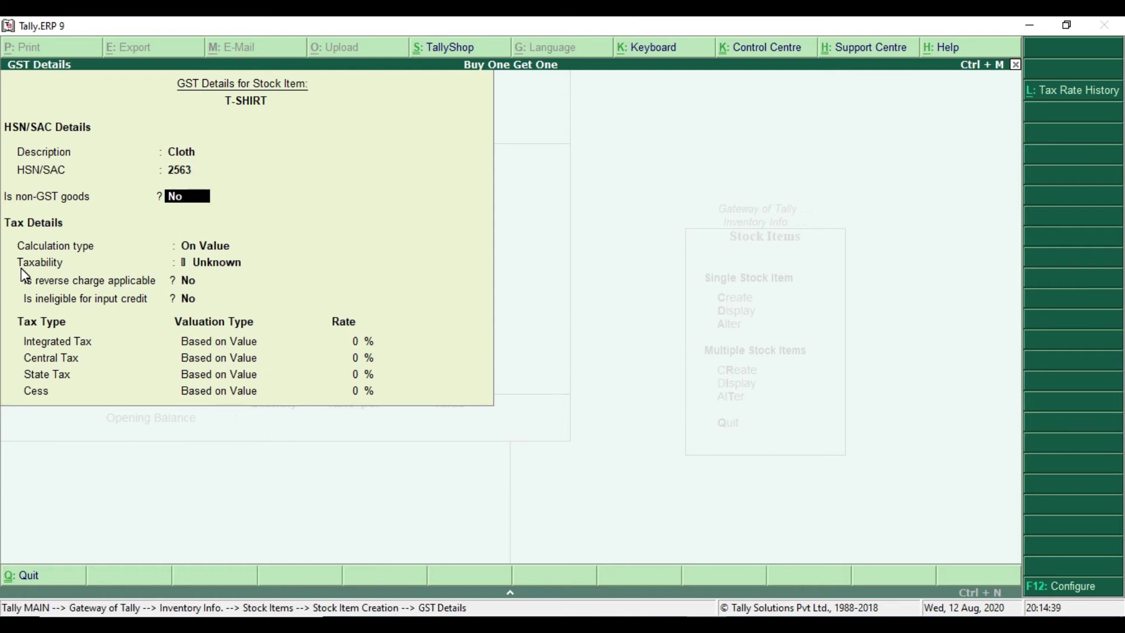
key("Return")
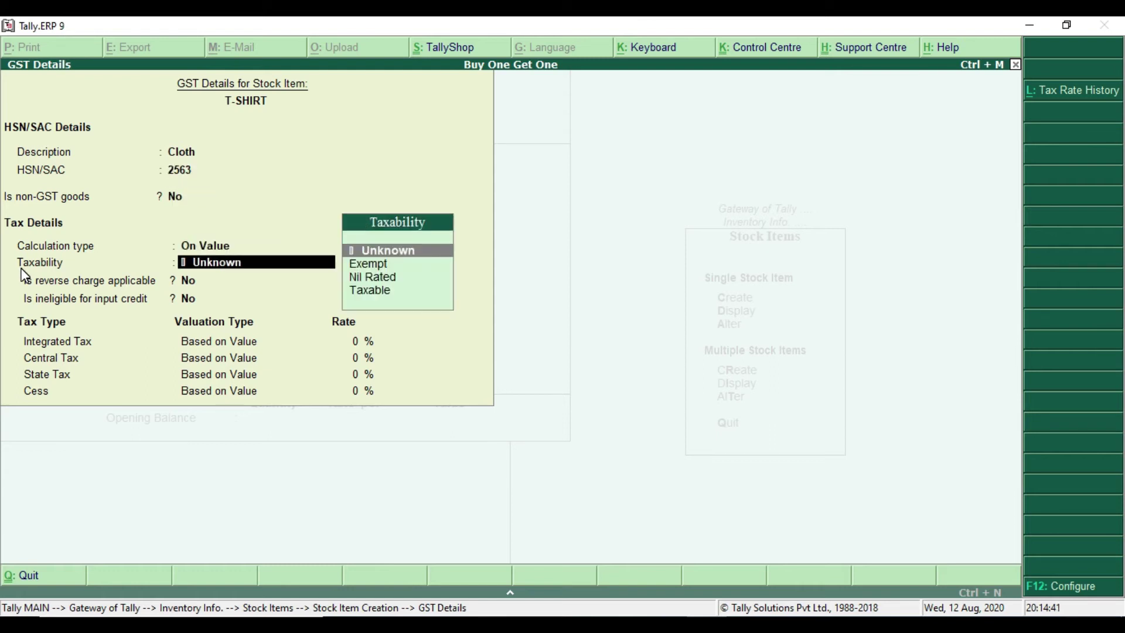
Set T-SHIRT's taxability to Taxable, leaving reverse charge and ineligibility for input credit at No.
key("Down")
key("Down")
key("Down")
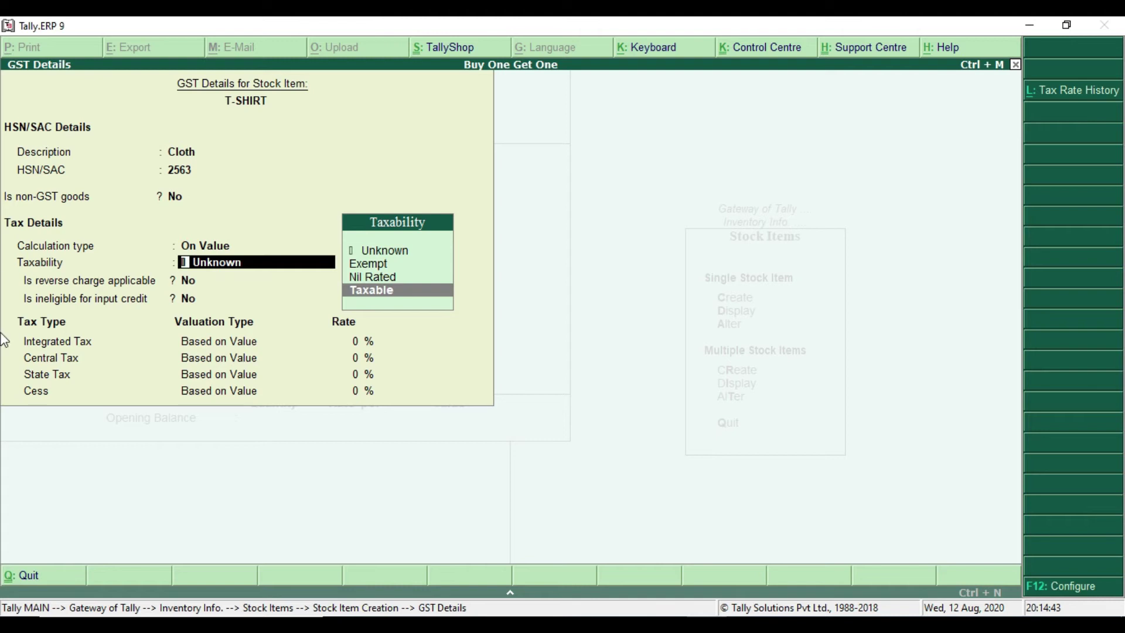
key("ctrl+2")
mouse_move(341, 280)
left_mouse_down()
mouse_move(394, 305)
mouse_move(438, 305)
left_mouse_up()
left_click_drag(167, 237, 258, 254)
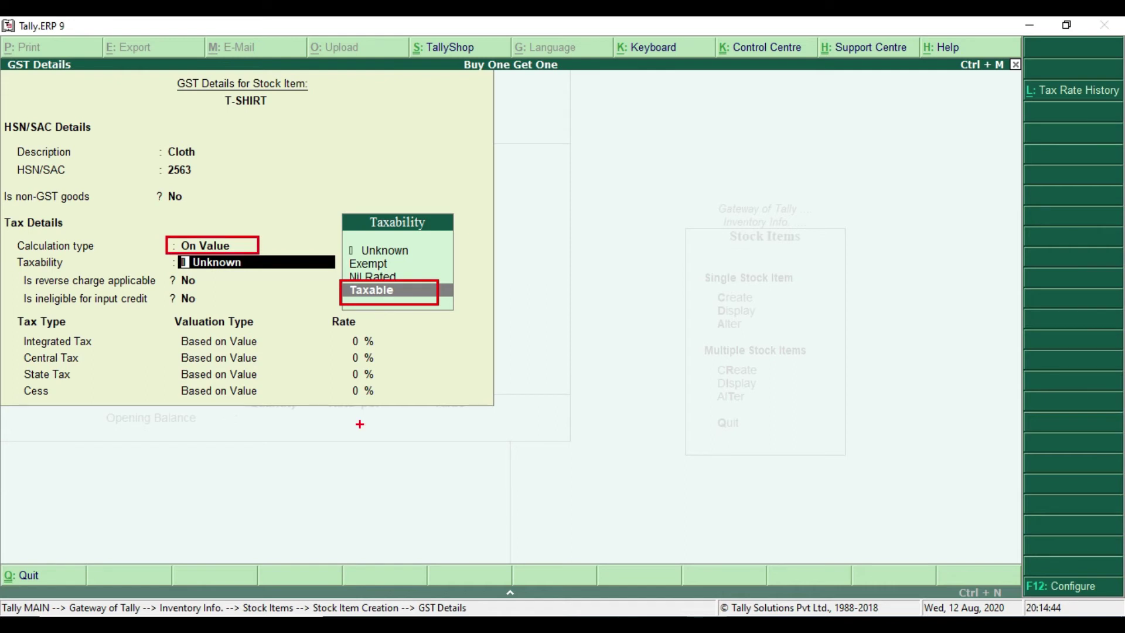
key("Escape")
key("Return")
key("Return")
key("Return")
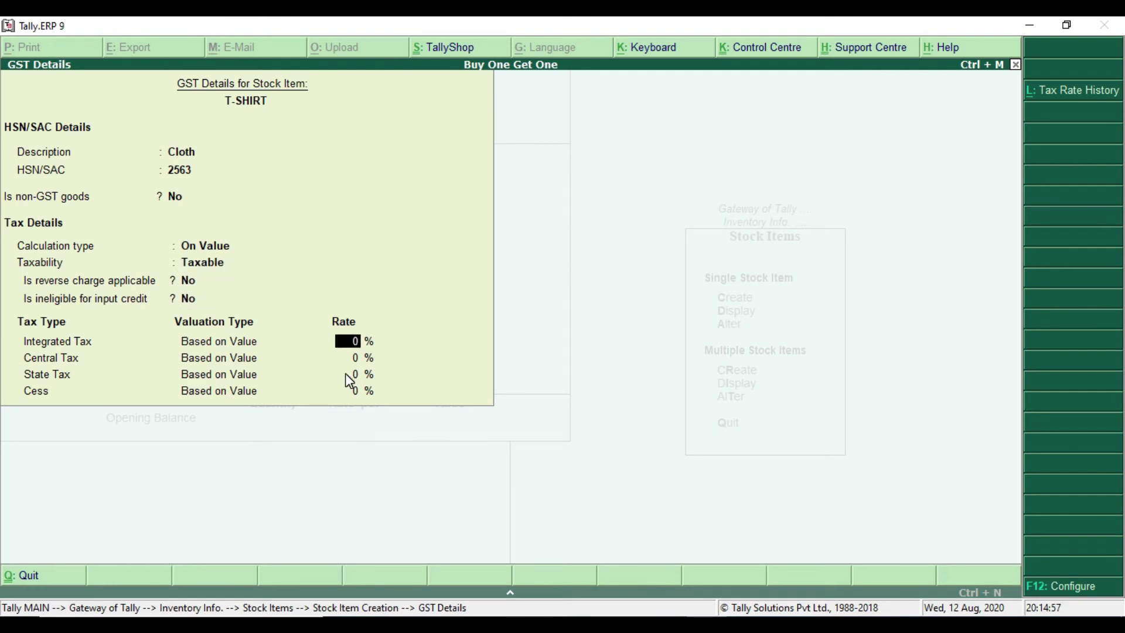
Check the GST rate in the Buy One Get One PDF and set T-SHIRT's integrated tax to 5% in Tally, with cess at 0%.
key("alt+Tab")
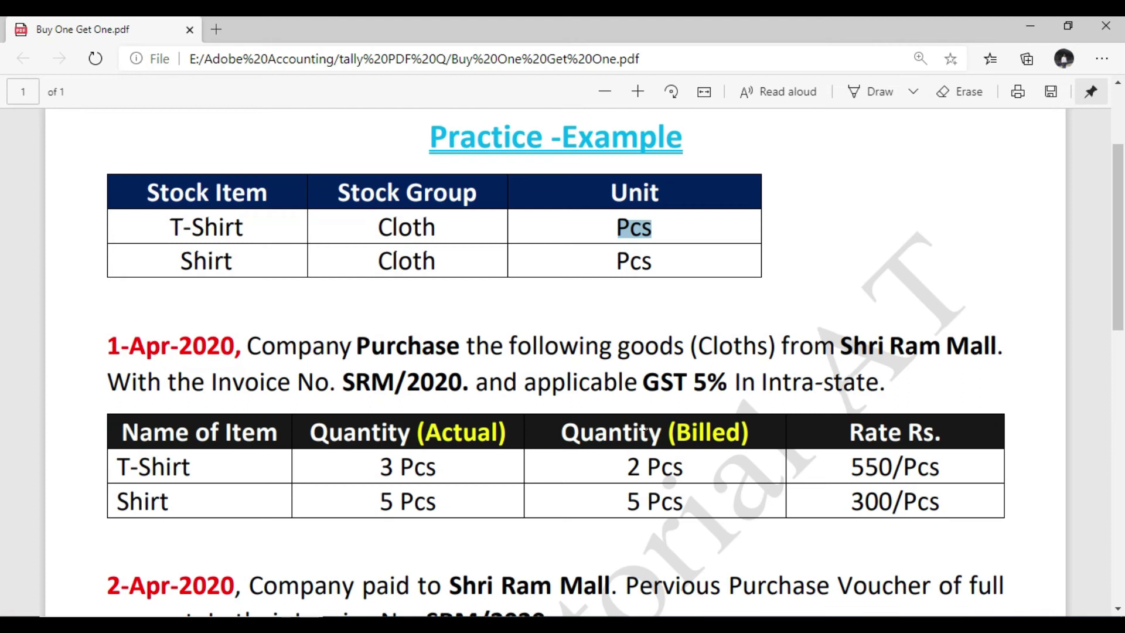
left_click_drag(689, 383, 724, 387)
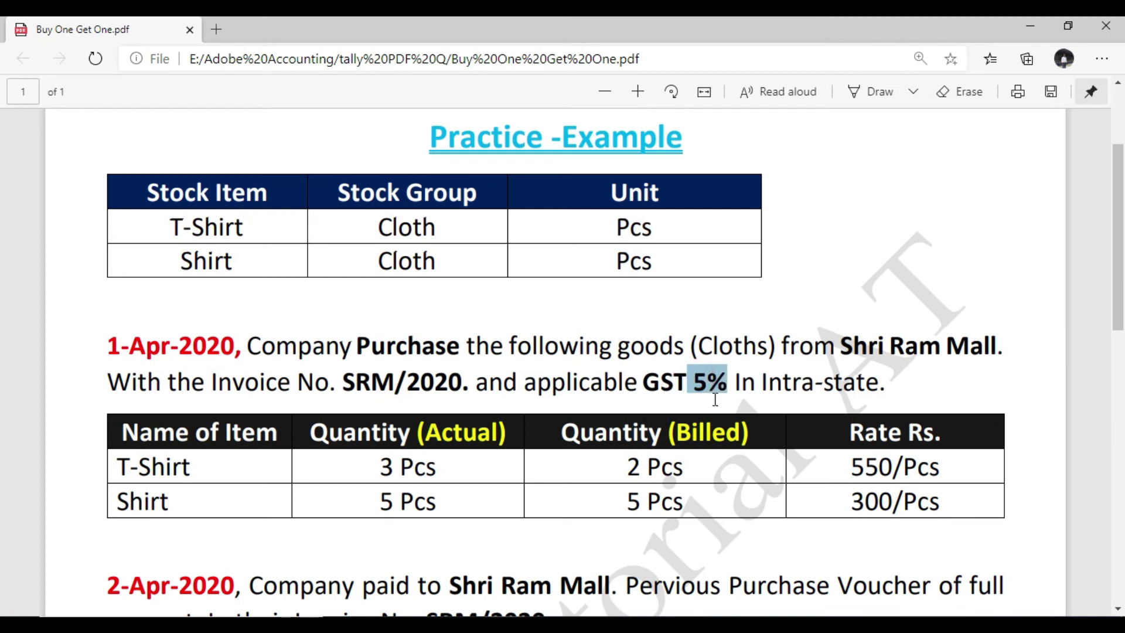
key("alt+Tab")
type("5")
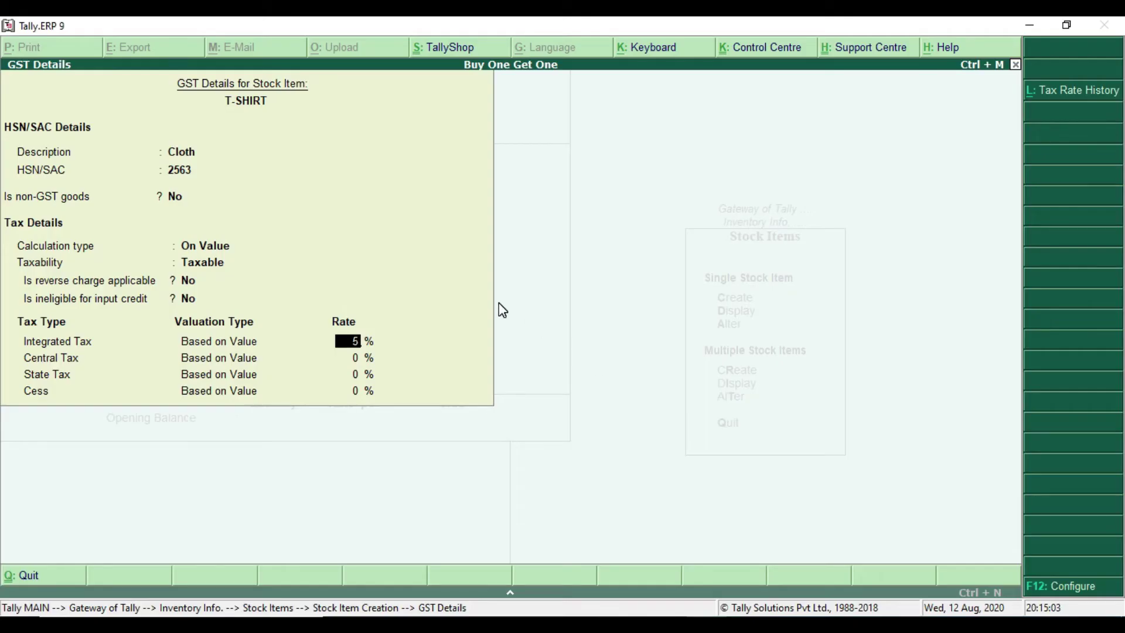
key("Return")
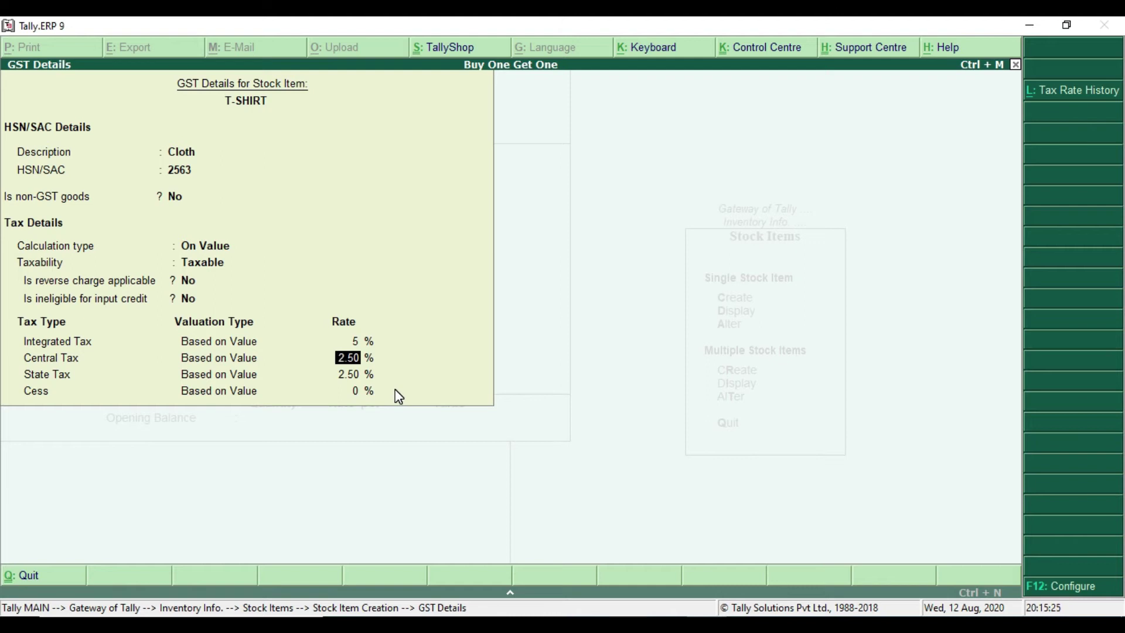
key("Return")
key("Return")
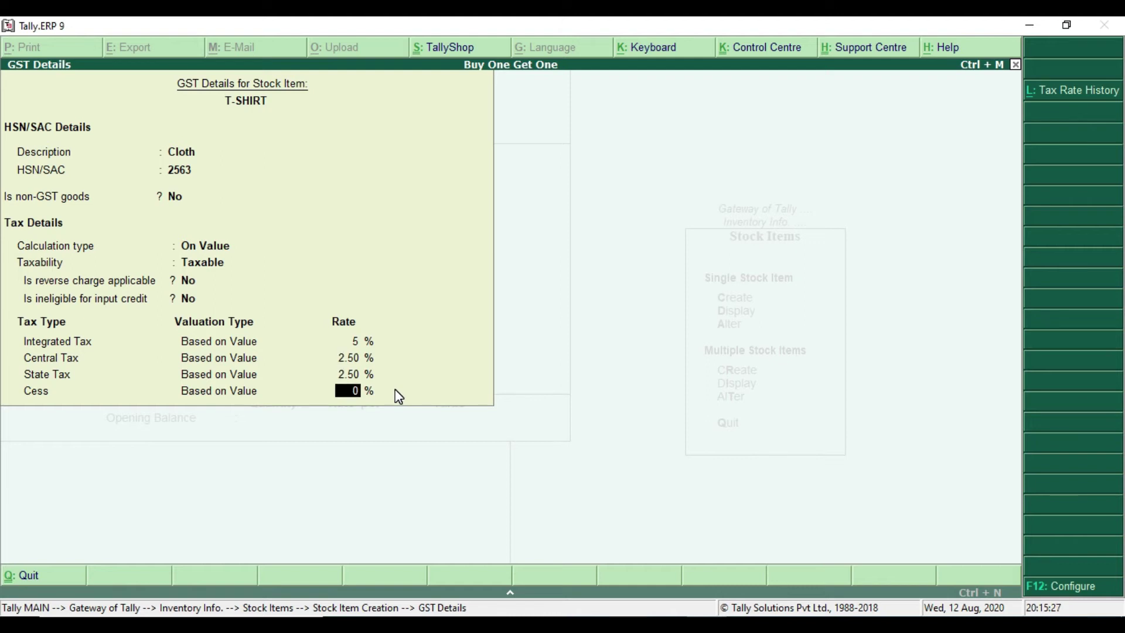
key("Return")
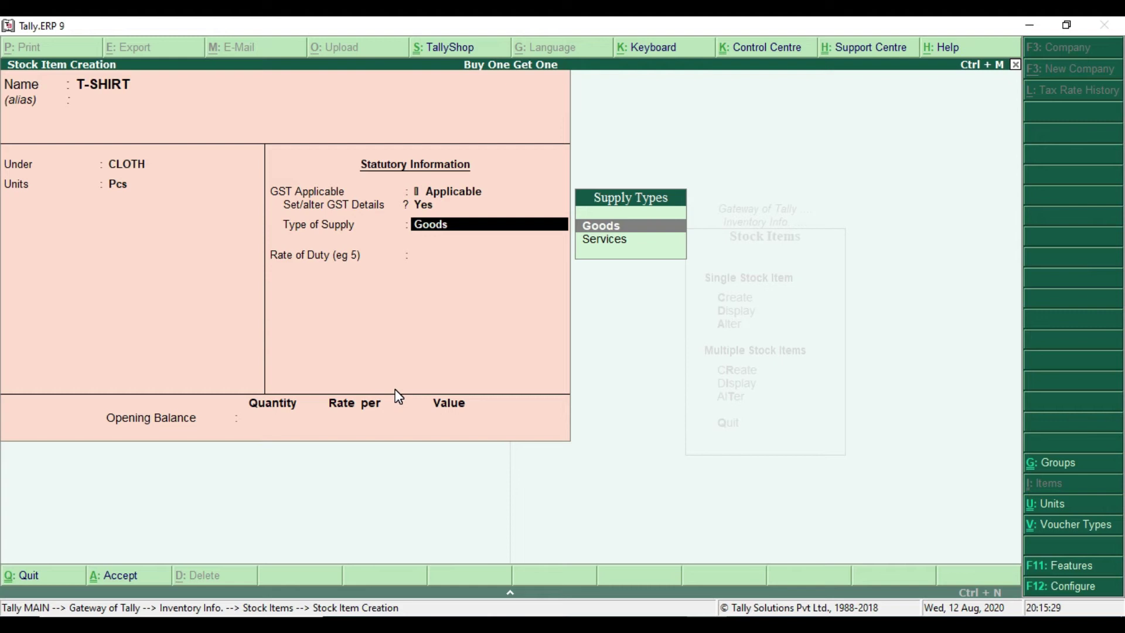
Save the T-SHIRT stock item with Goods as its type of supply and no opening balance.
key("Return")
key("Return")
key("Return")
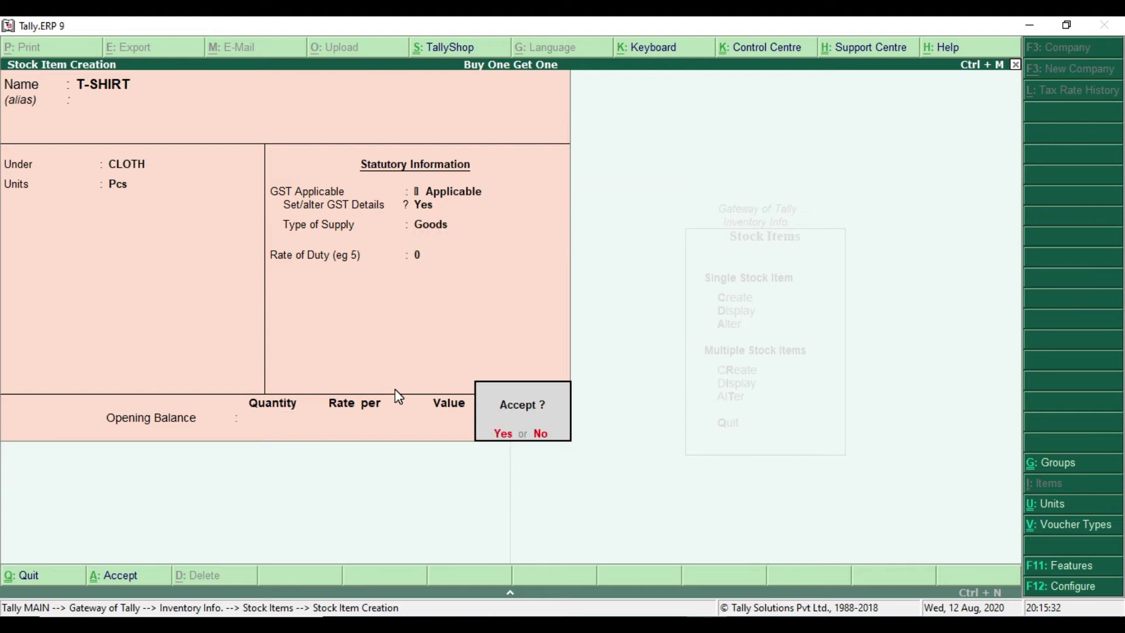
key("Return")
Name the next stock item Shirt, checking it against the PDF, and place it under CLOTH with Pcs as its unit.
type("Shirt")
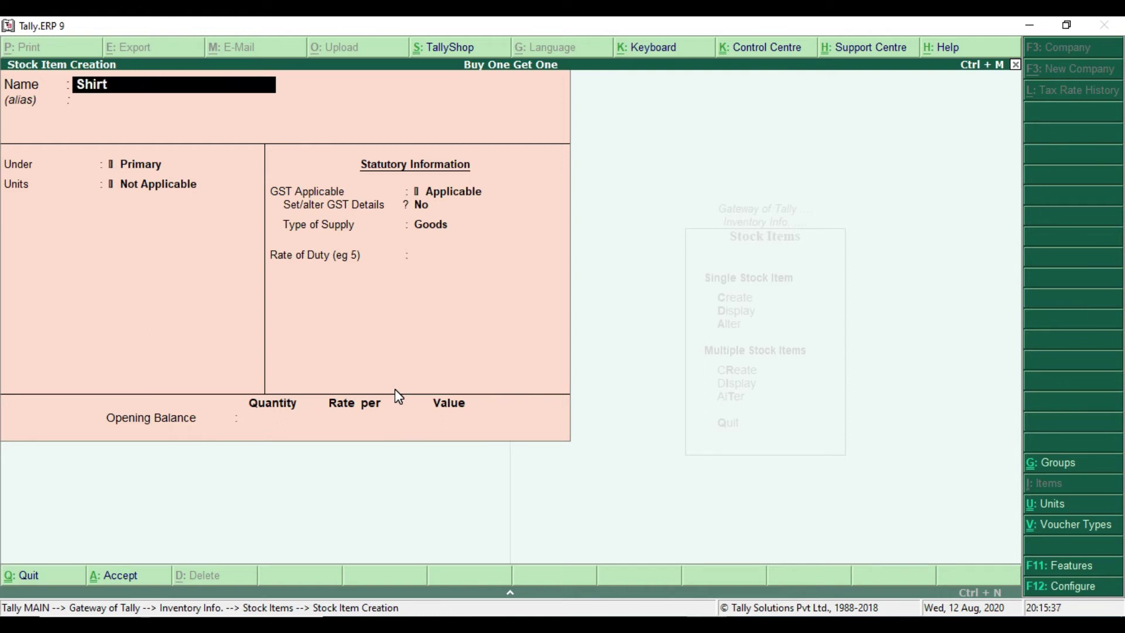
key("alt+Tab")
left_click_drag(175, 267, 247, 296)
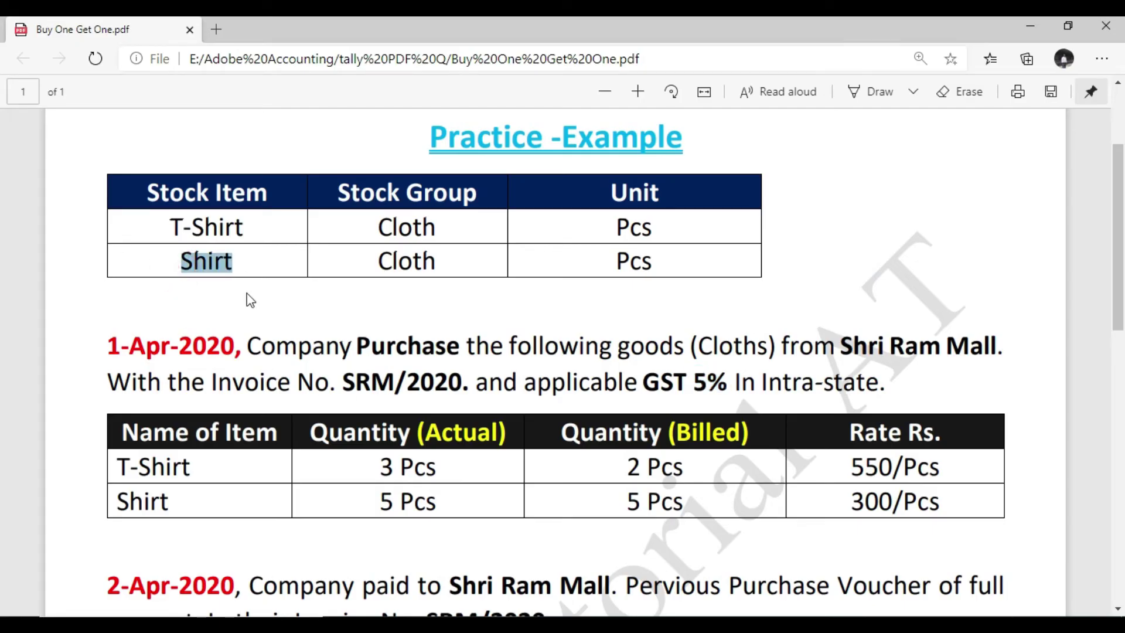
key("alt+Tab")
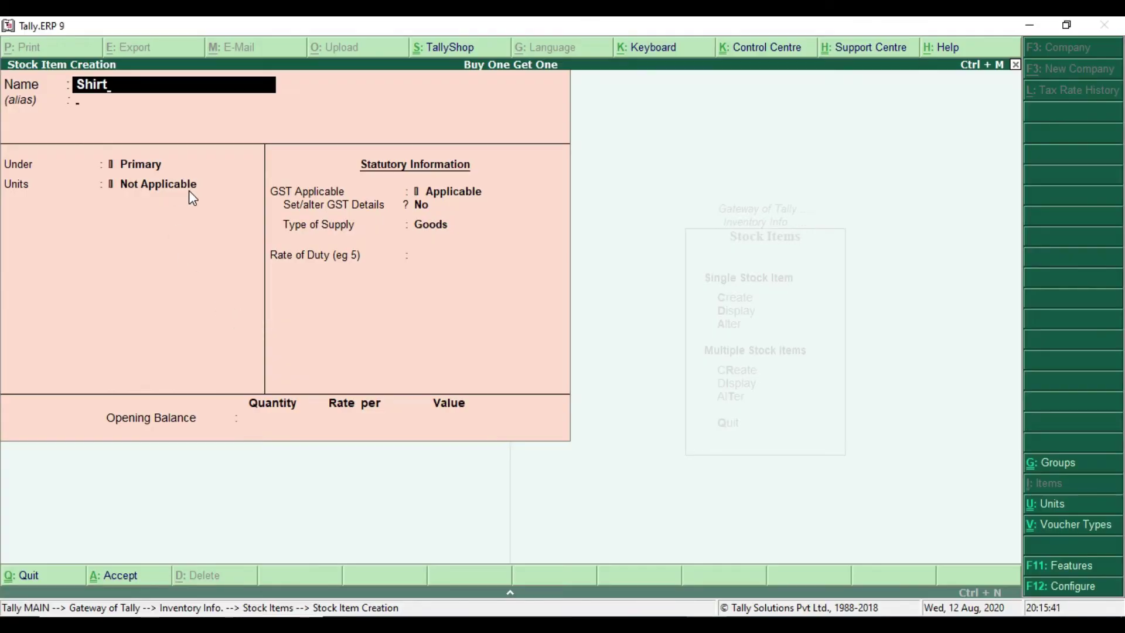
key("Return")
key("Return")
key("Down")
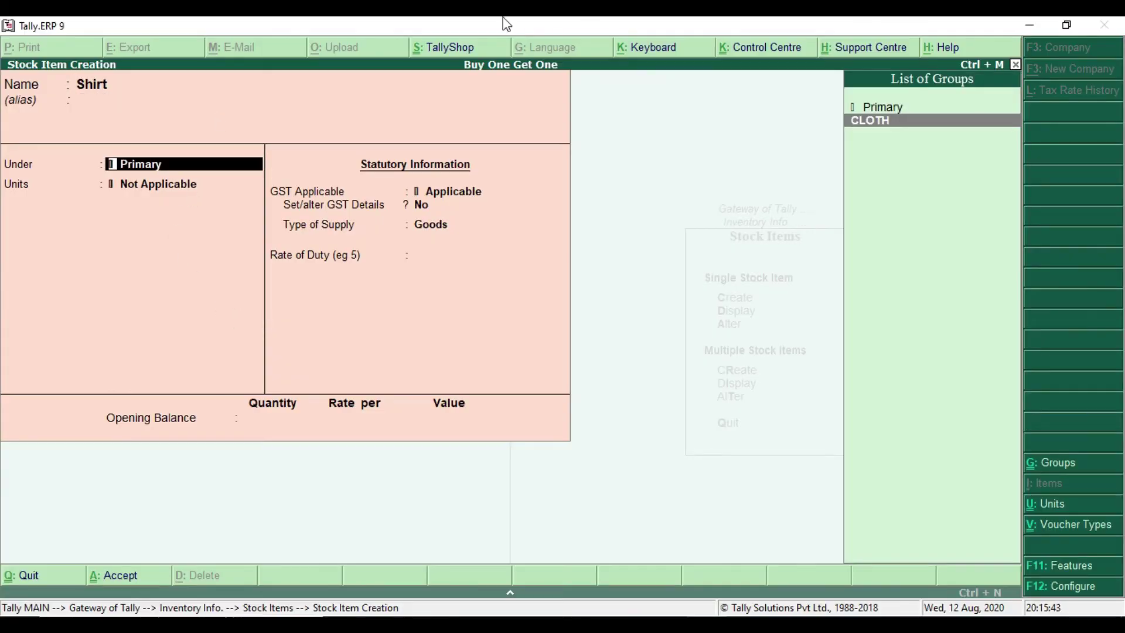
key("Return")
key("Down")
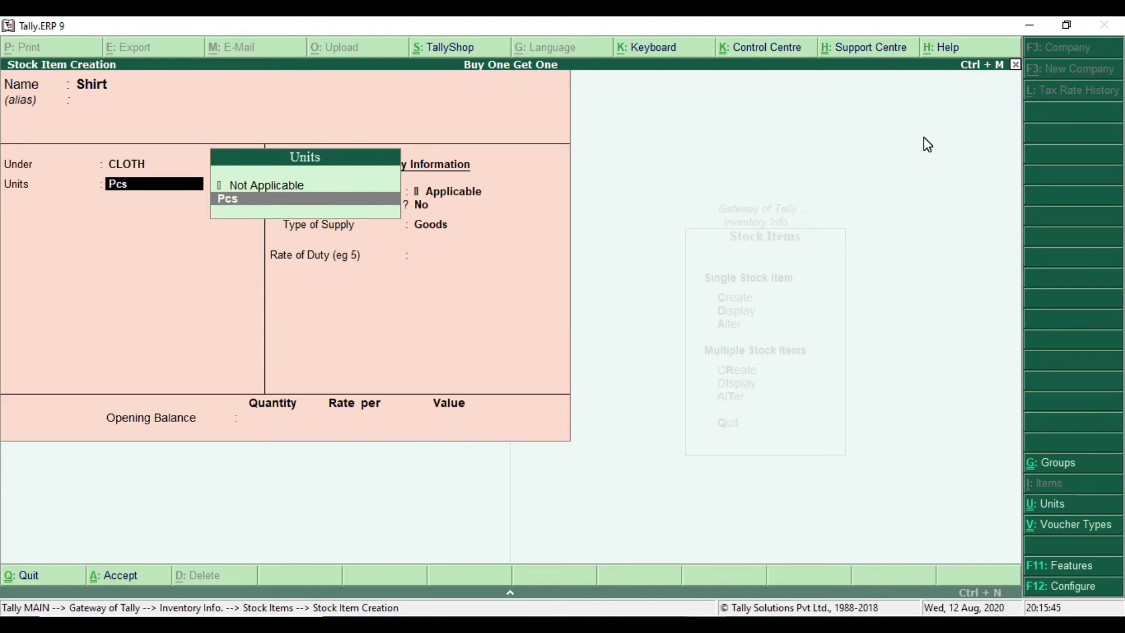
key("Return")
Enable GST details for Shirt, describe it as Cloth with HSN/SAC 2631 and keep non-GST goods at No.
key("Return")
type("y")
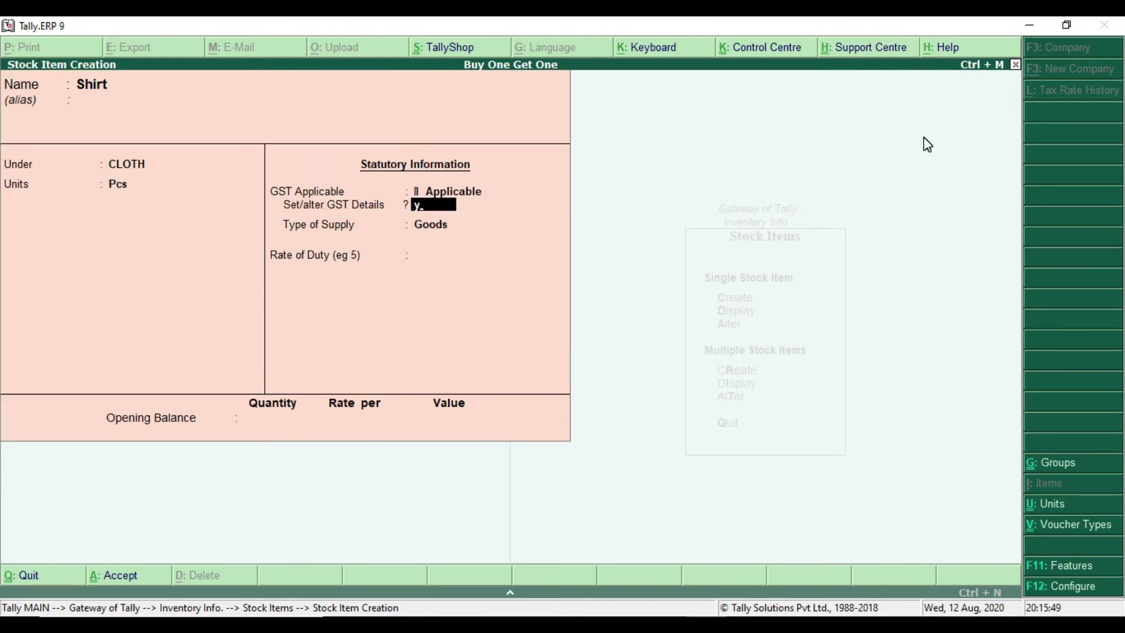
key("Return")
type("Cloth")
key("Return")
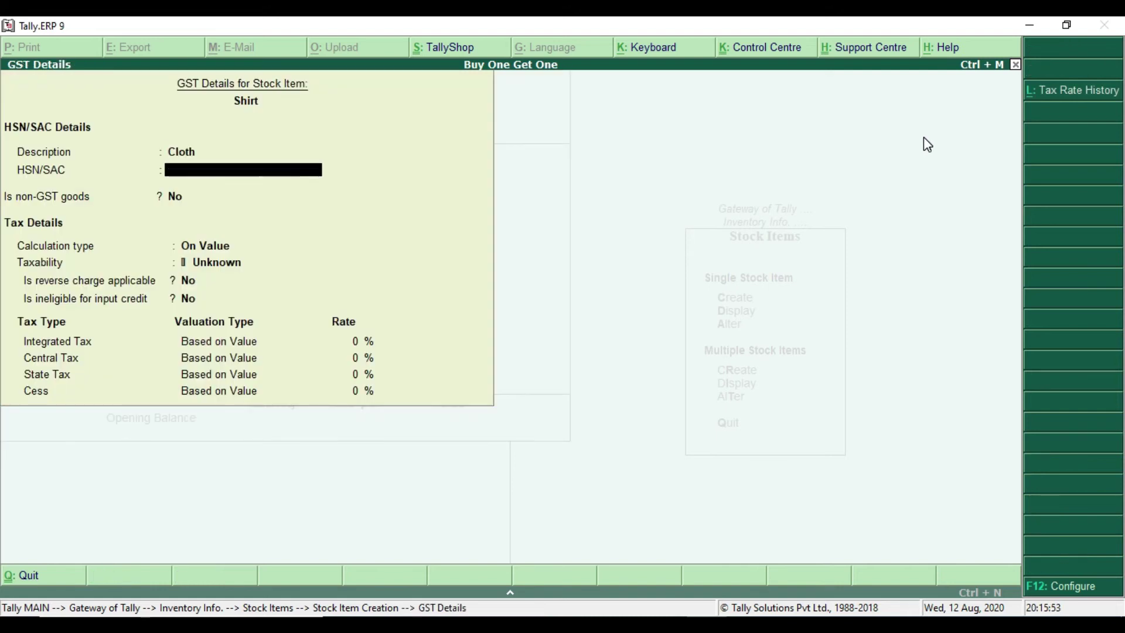
type("2631")
key("Return")
key("Return")
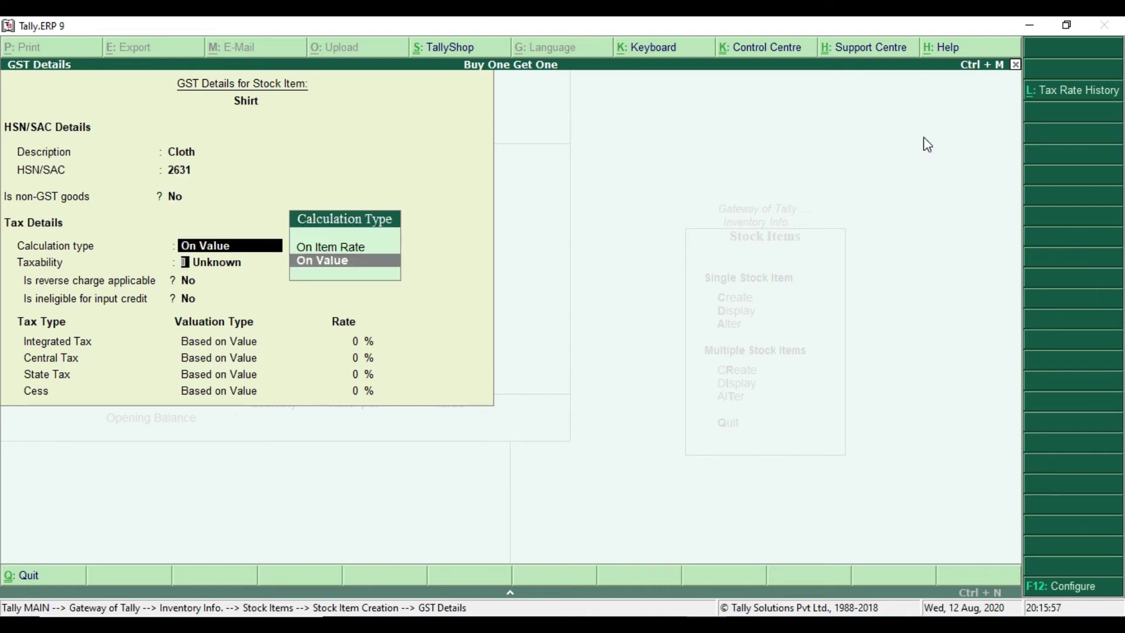
Keep Shirt's calculation type On Value and set its taxability to Taxable, without reverse charge or input credit ineligibility.
key("Return")
key("Down")
key("Down")
key("Down")
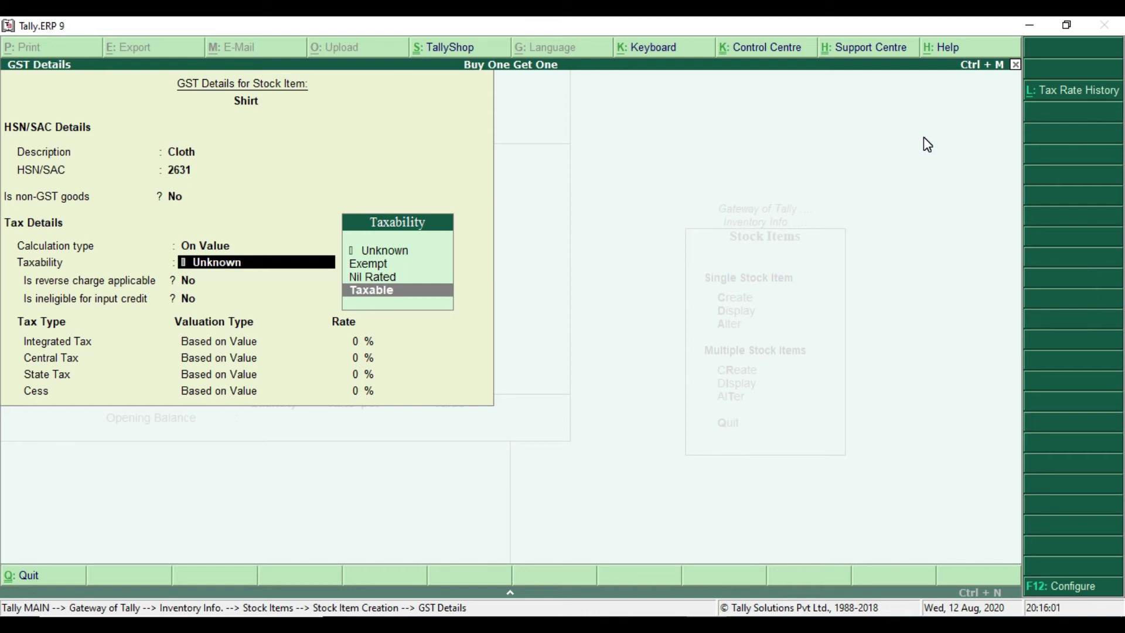
key("Return")
key("Return")
key("Return")
Set Shirt's integrated tax rate to 5%, keep cess at 0% and accept the GST details.
type("5")
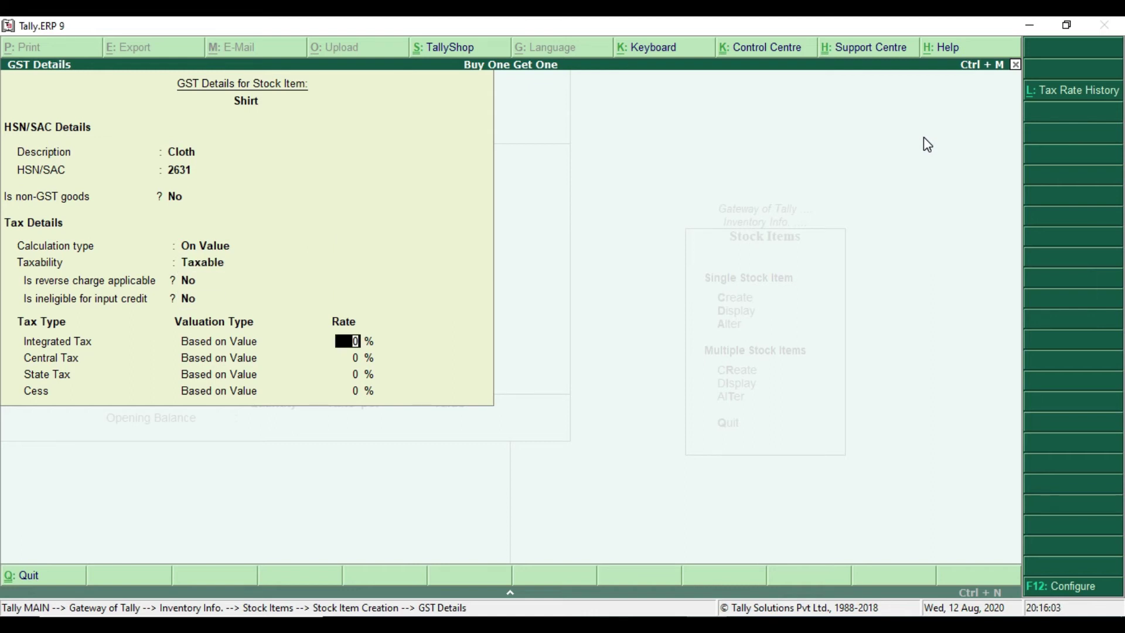
key("Return")
key("Return")
key("Return")
key("Return")
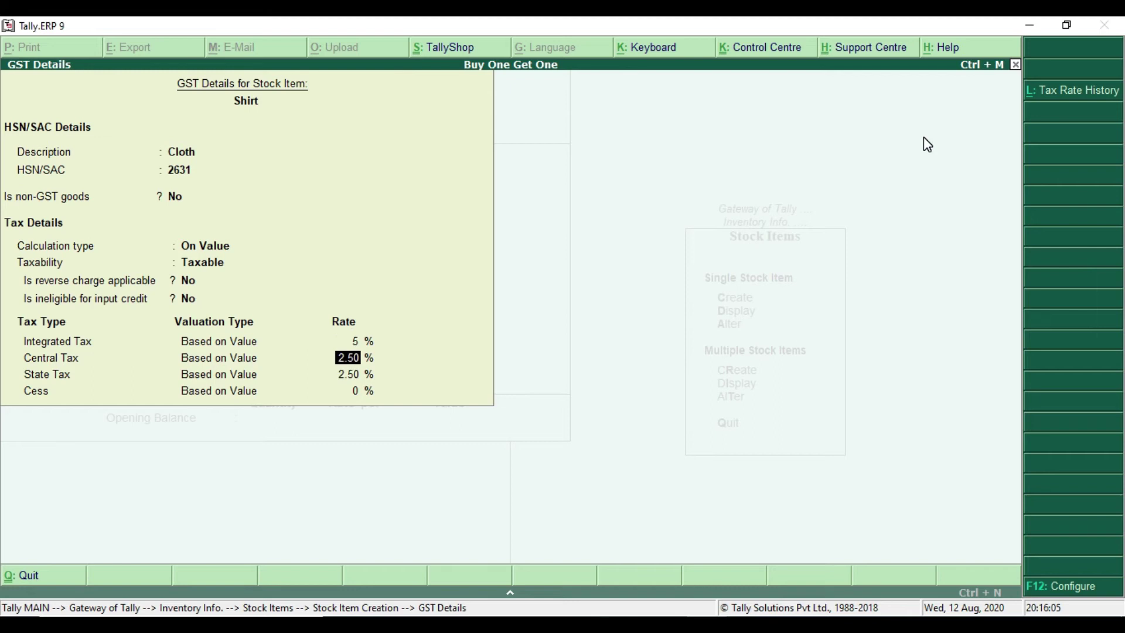
Save the Shirt stock item with Goods as its type of supply and go back to the Gateway of Tally.
key("Return")
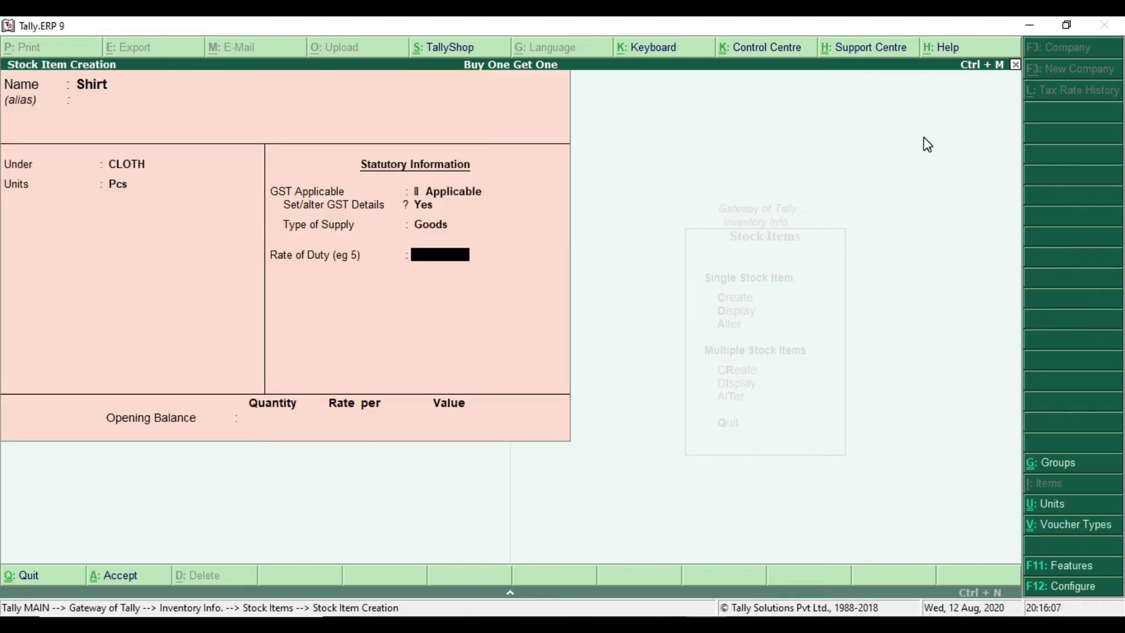
key("Return")
key("Return")
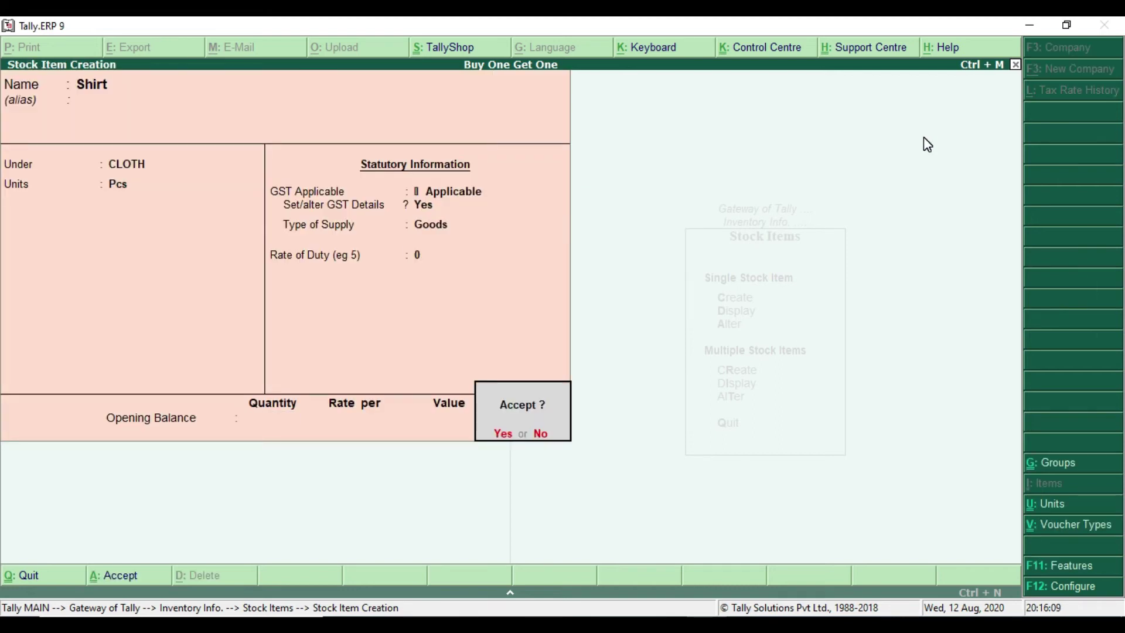
key("Return")
key("Escape")
key("Escape")
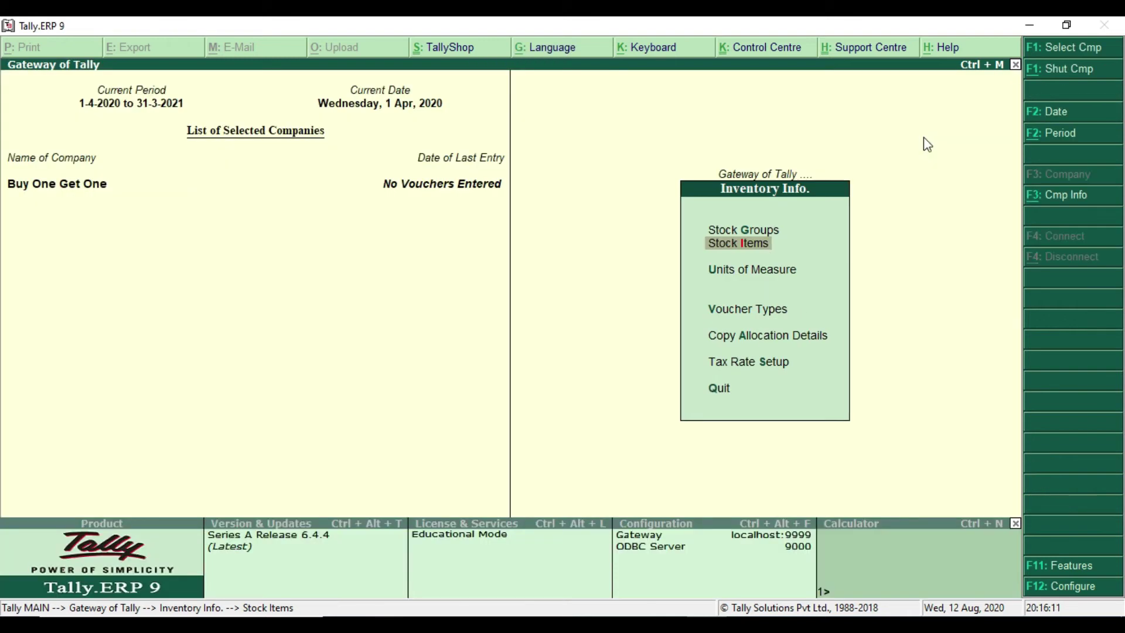
key("Escape")
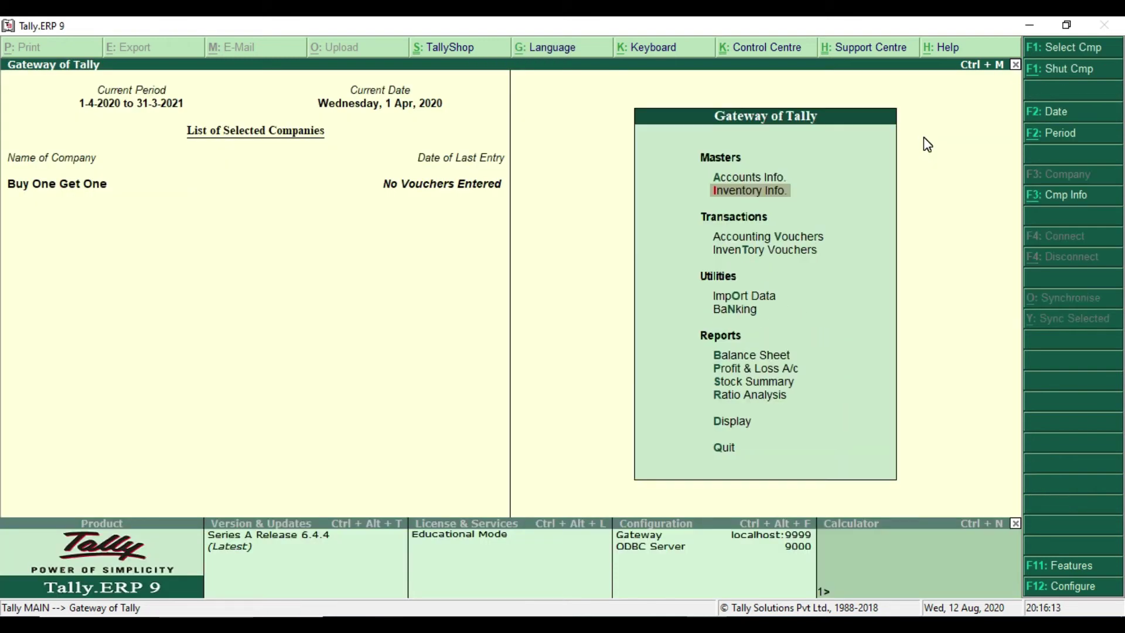
Switch to the Buy One Get One PDF and examine the actual and billed quantities of the 1-Apr-2020 purchase.
key("alt+Tab")
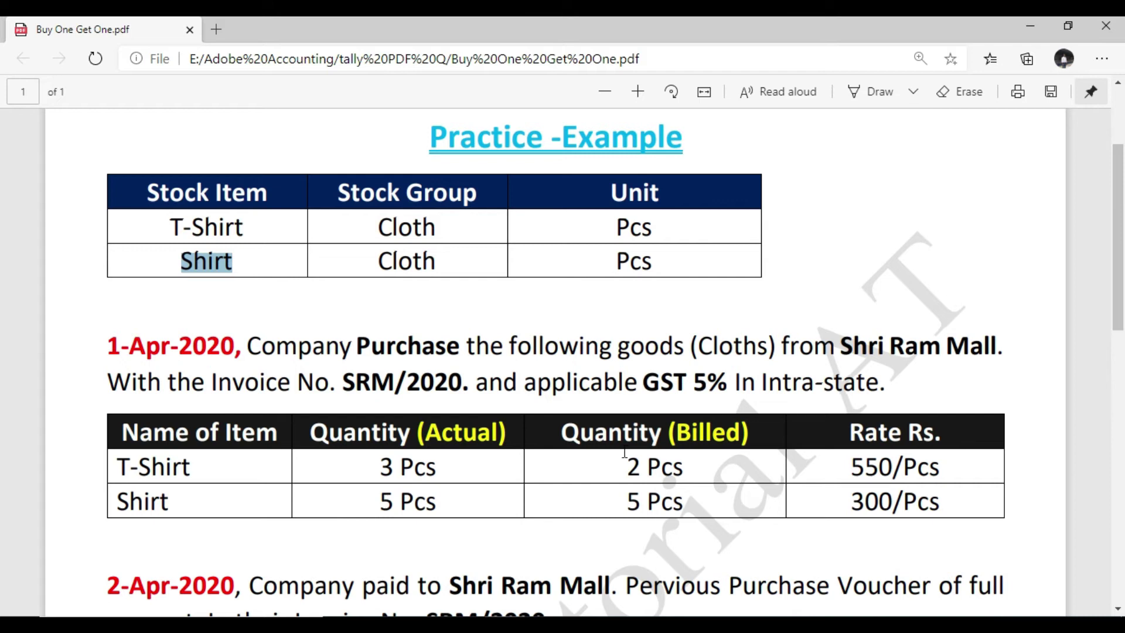
scroll(363, 401, "down", 2)
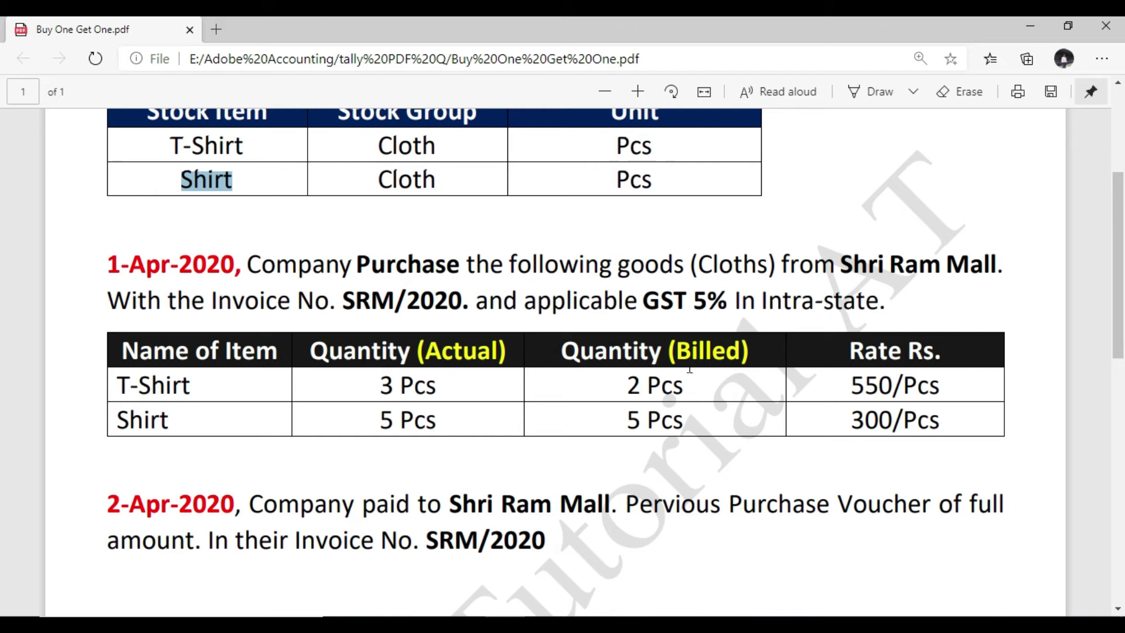
left_click(672, 354)
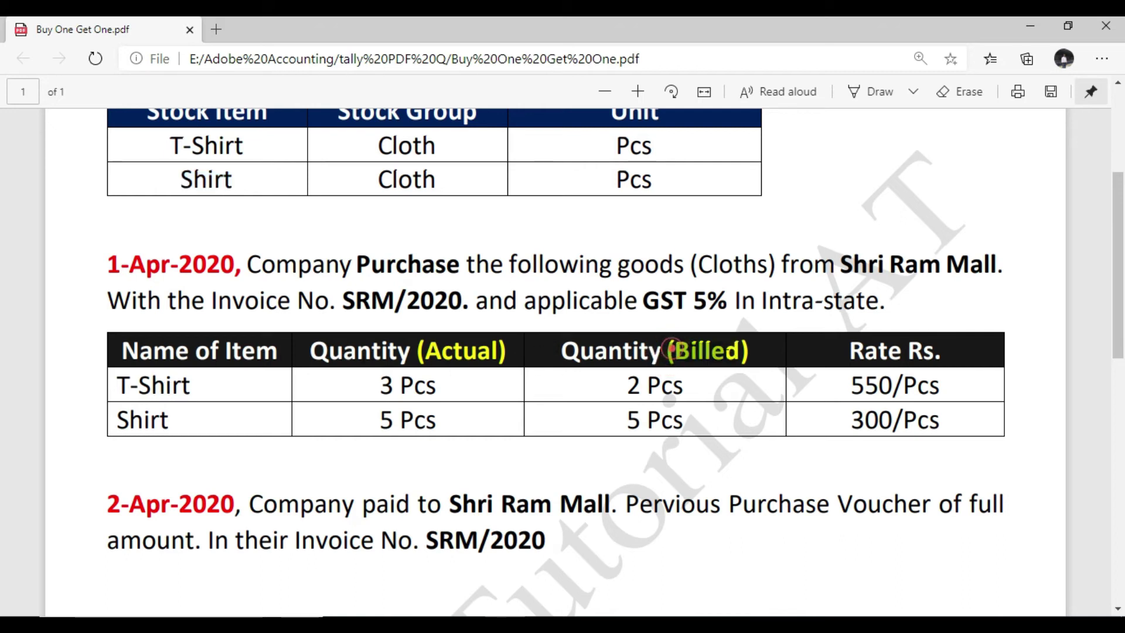
Compare the T-Shirt's actual and billed quantities in the 1-Apr-2020 purchase table.
left_click(625, 388)
left_click(378, 388)
left_click_drag(412, 389, 421, 389)
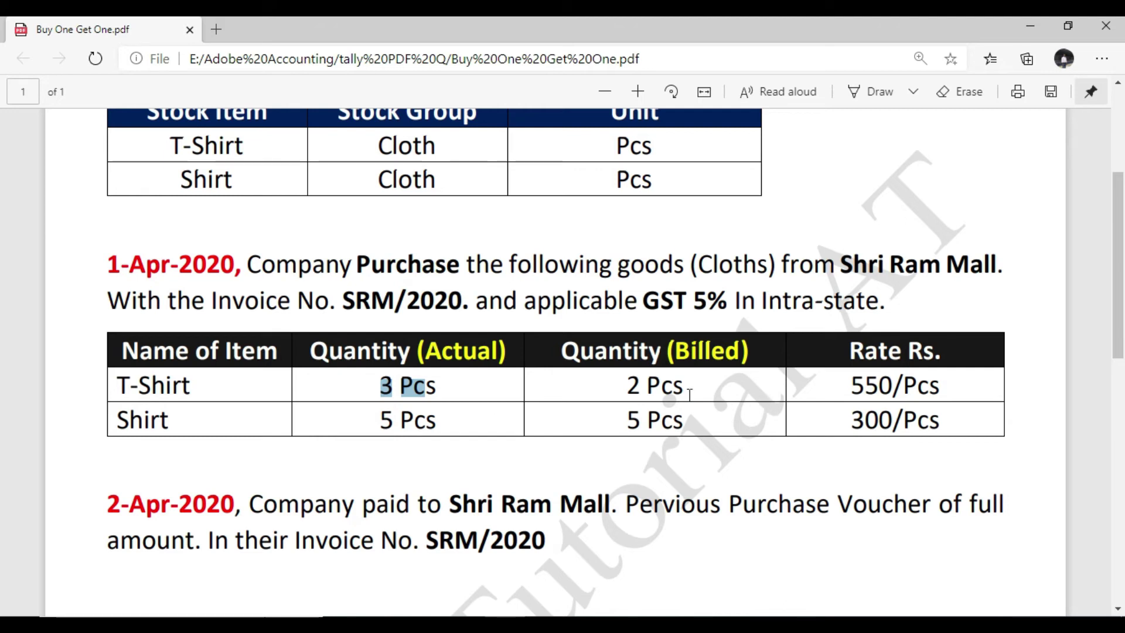
left_click_drag(625, 387, 677, 388)
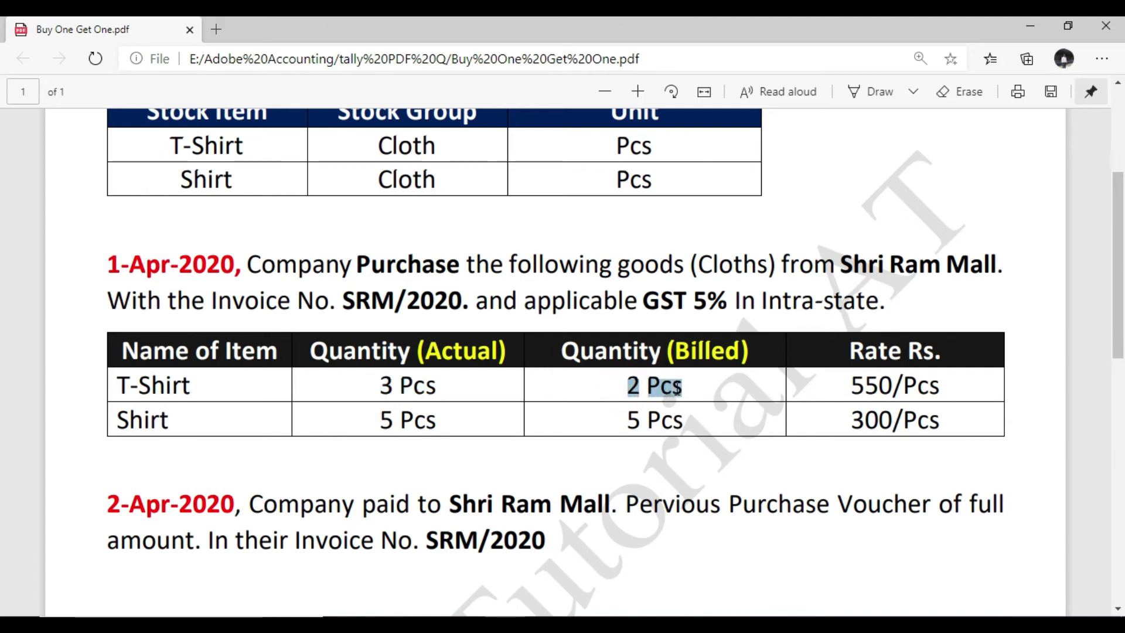
left_click_drag(382, 387, 406, 387)
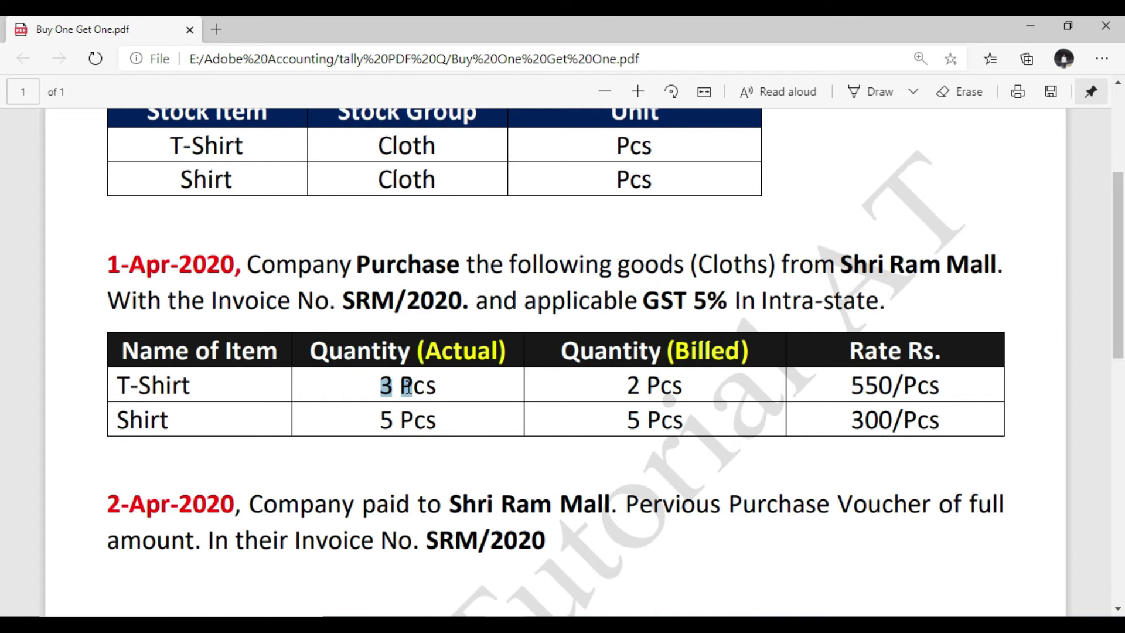
left_click(389, 384)
Switch to Tally.ERP 9, open a new purchase voucher and look at its actual and billed quantity columns.
key("alt+Tab")
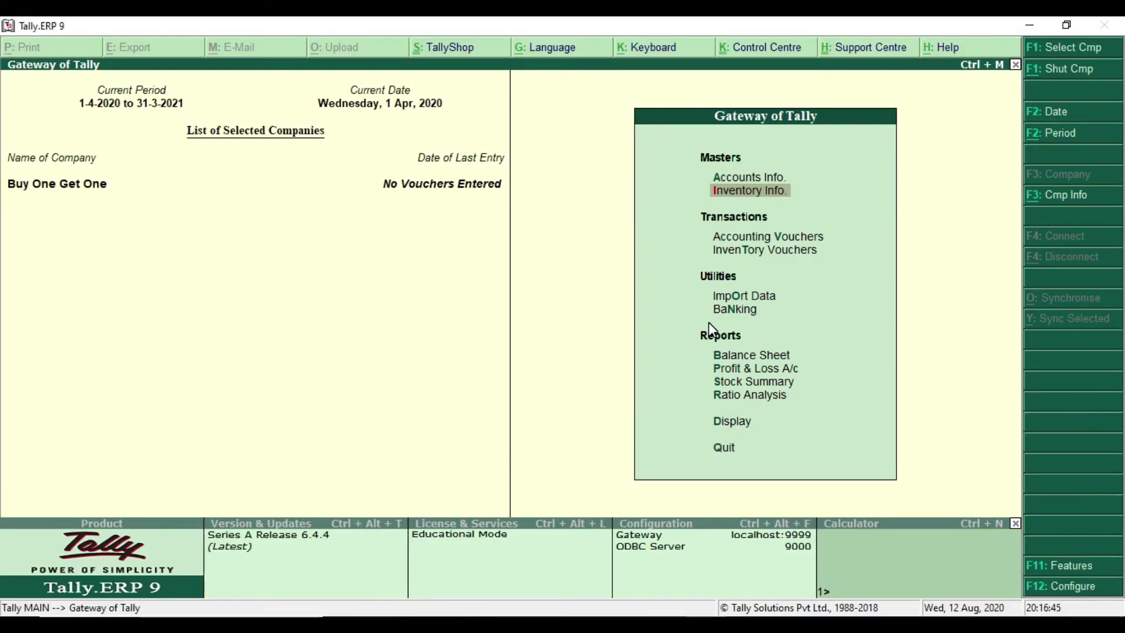
key("Down")
key("Return")
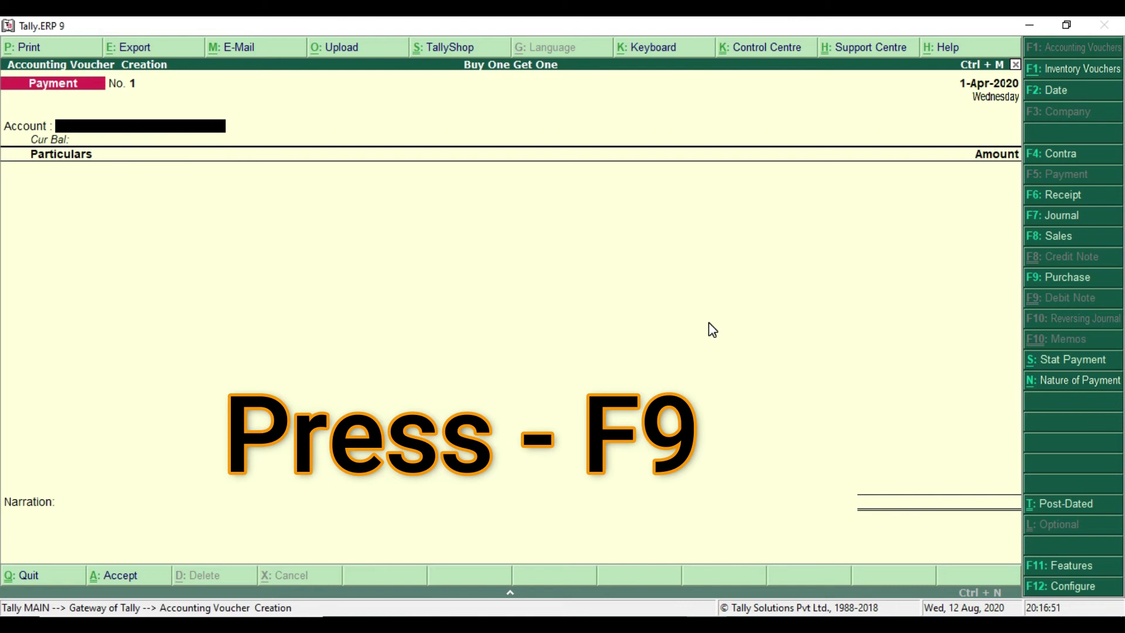
key("F9")
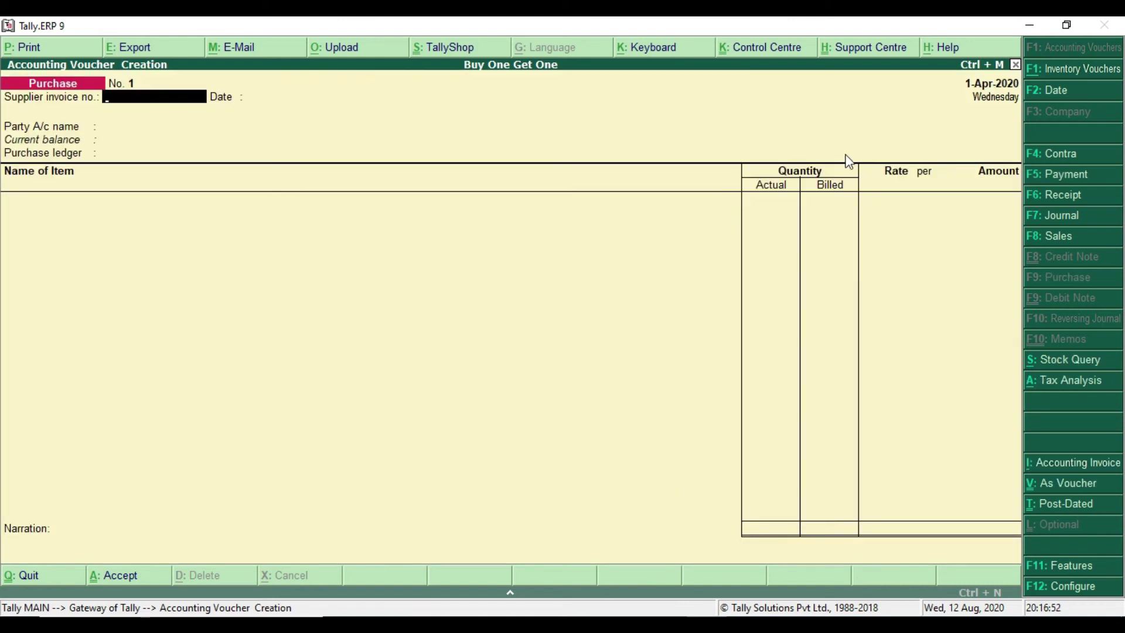
key("ctrl+2")
mouse_move(724, 148)
left_mouse_down()
mouse_move(855, 224)
mouse_move(871, 216)
left_mouse_up()
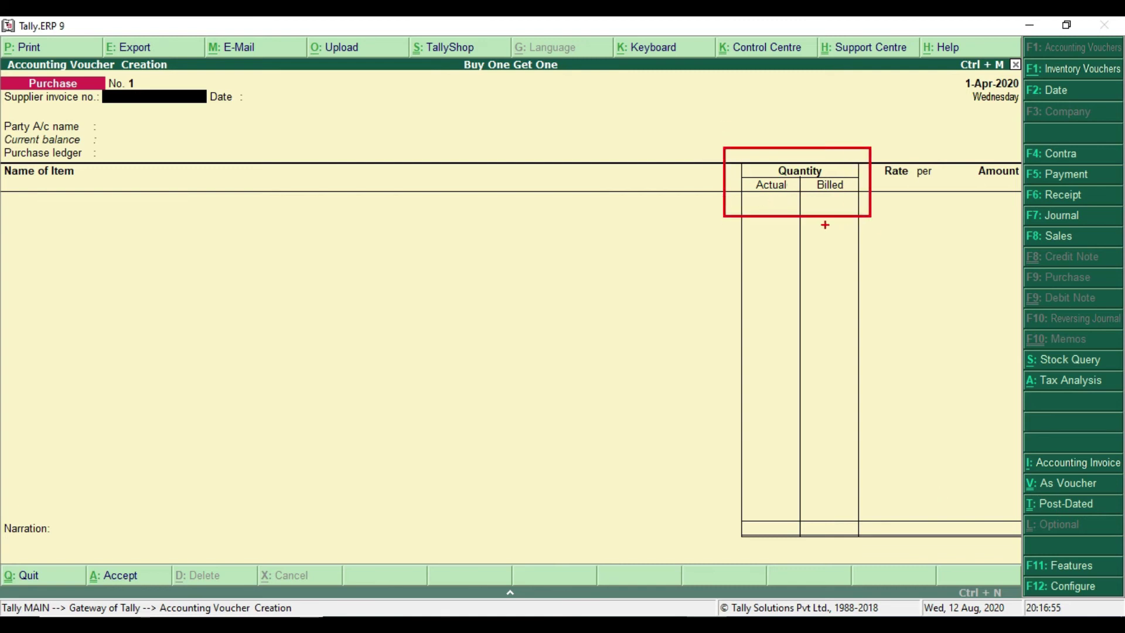
key("Escape")
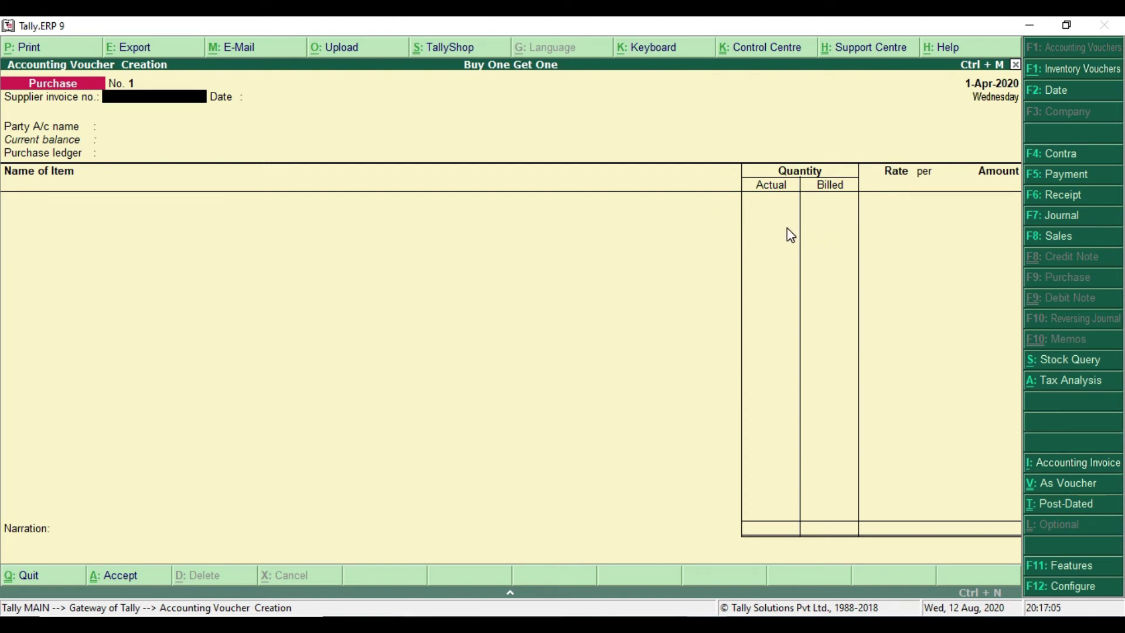
Leave the supplier invoice number blank, choose Shri Ram Mall as the party account and accept its supplier details.
key("Return")
key("Return")
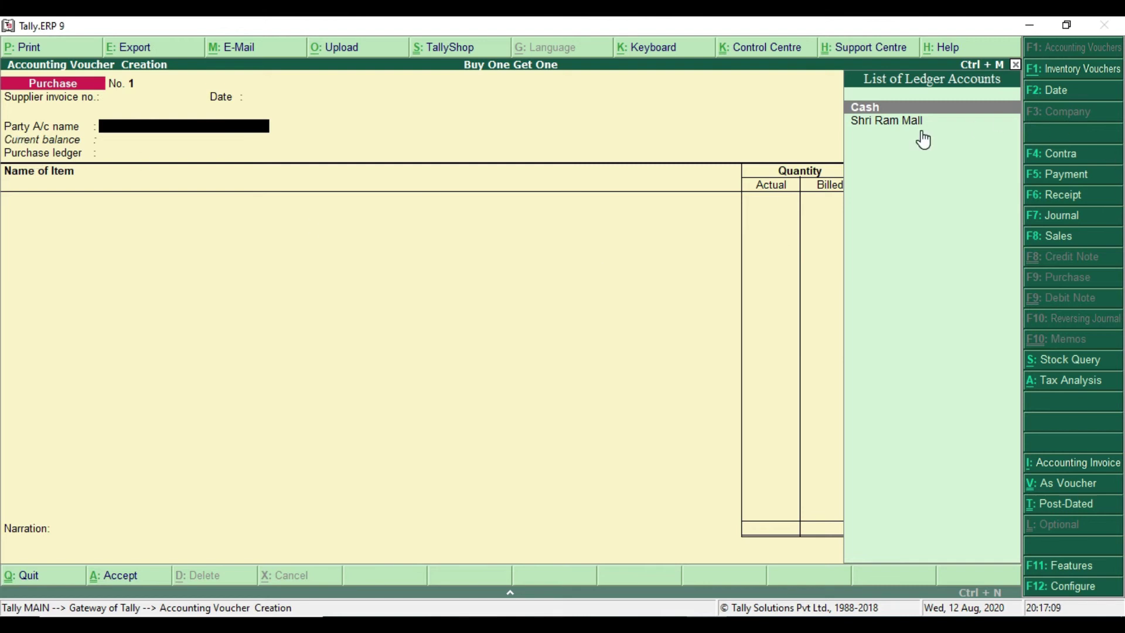
key("Down")
key("Return")
key("Return")
key("Return")
key("Return")
key("Return")
key("Return")
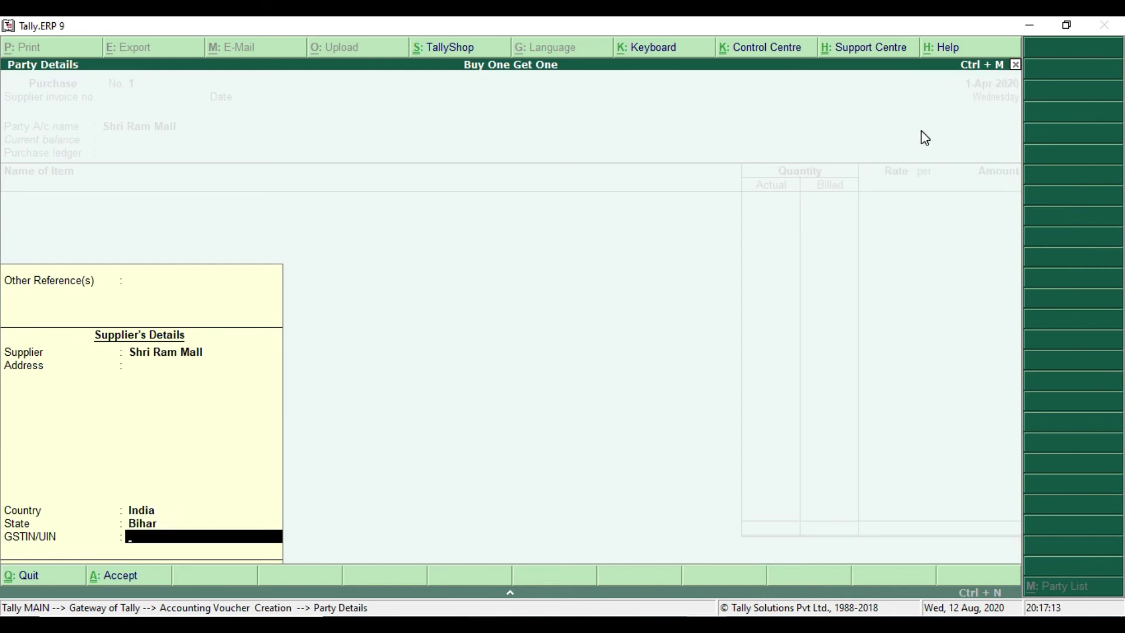
key("Return")
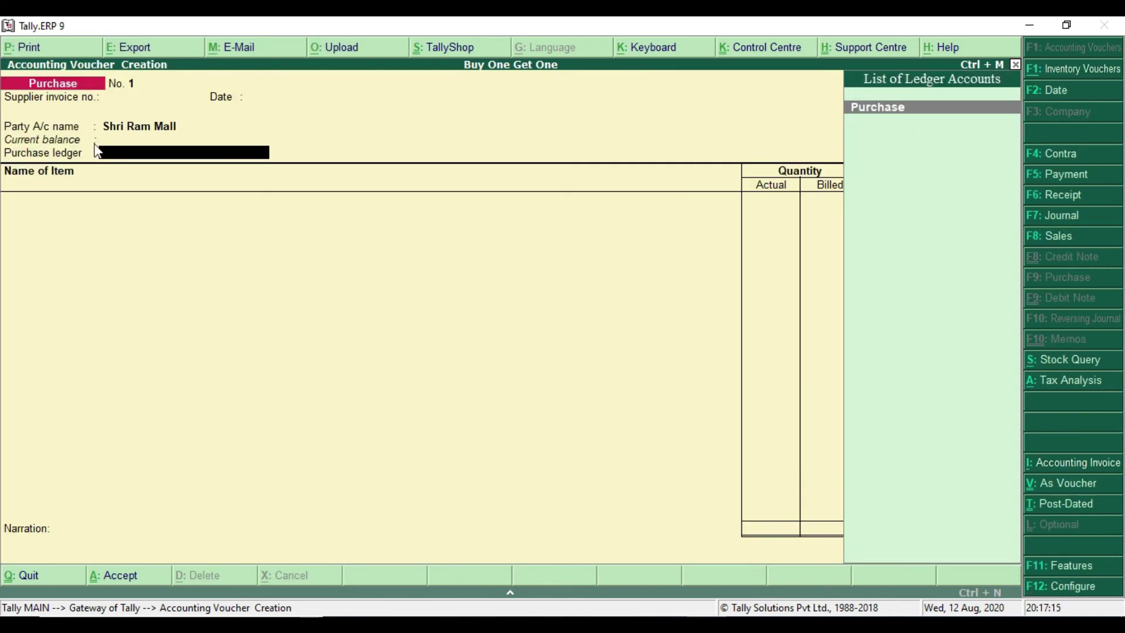
Choose Purchase as the purchase ledger and select T-SHIRT as the voucher's first item.
left_click(920, 108)
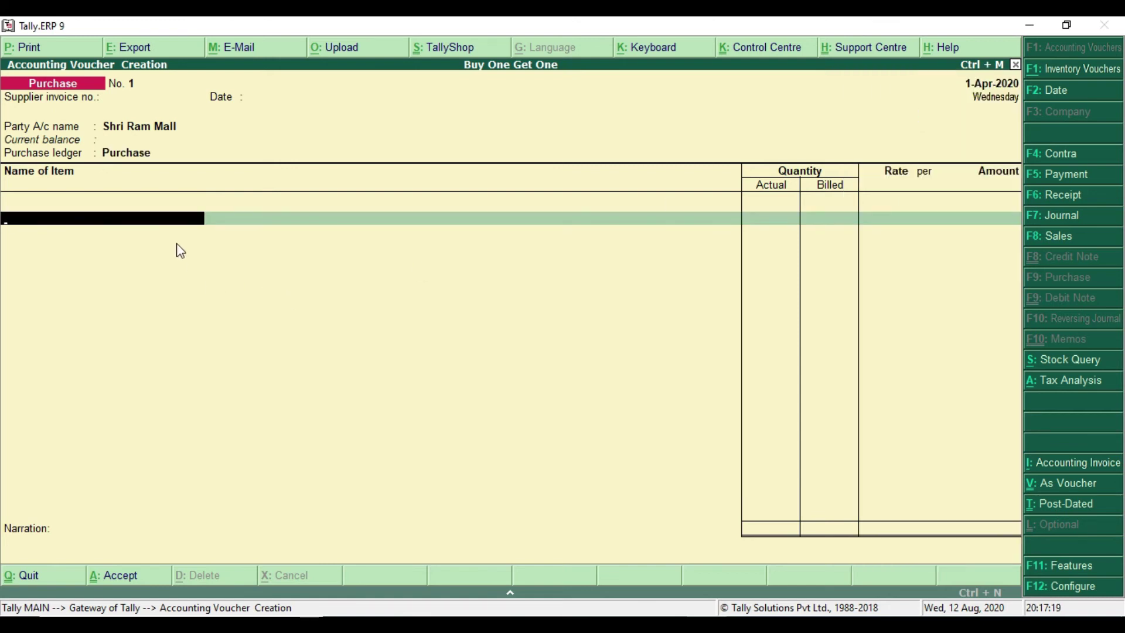
type("T")
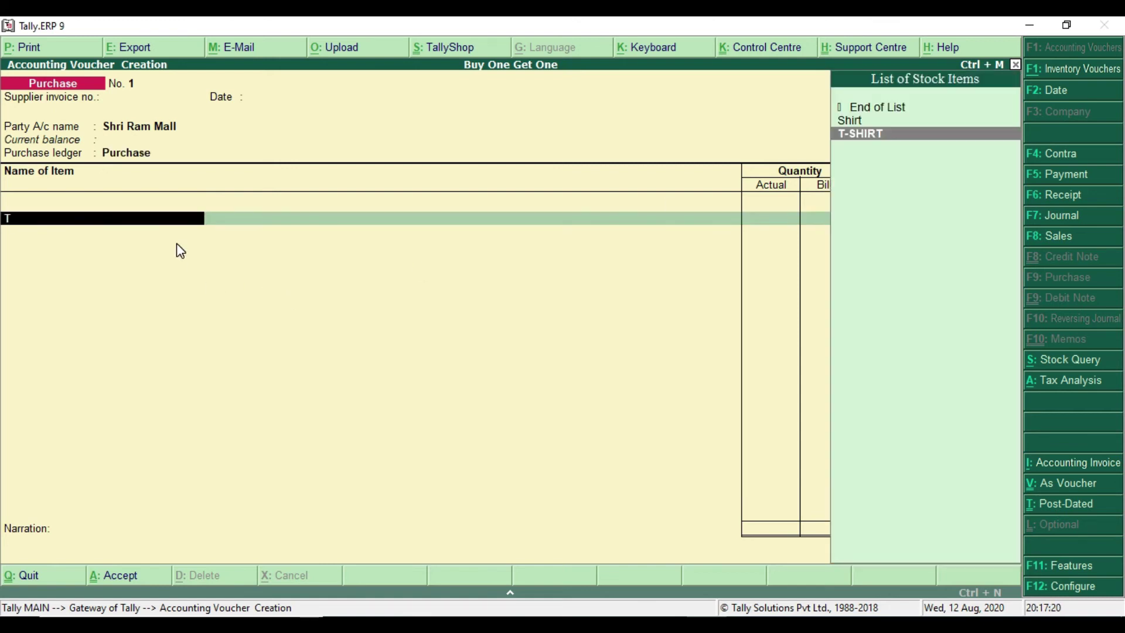
left_click(883, 148)
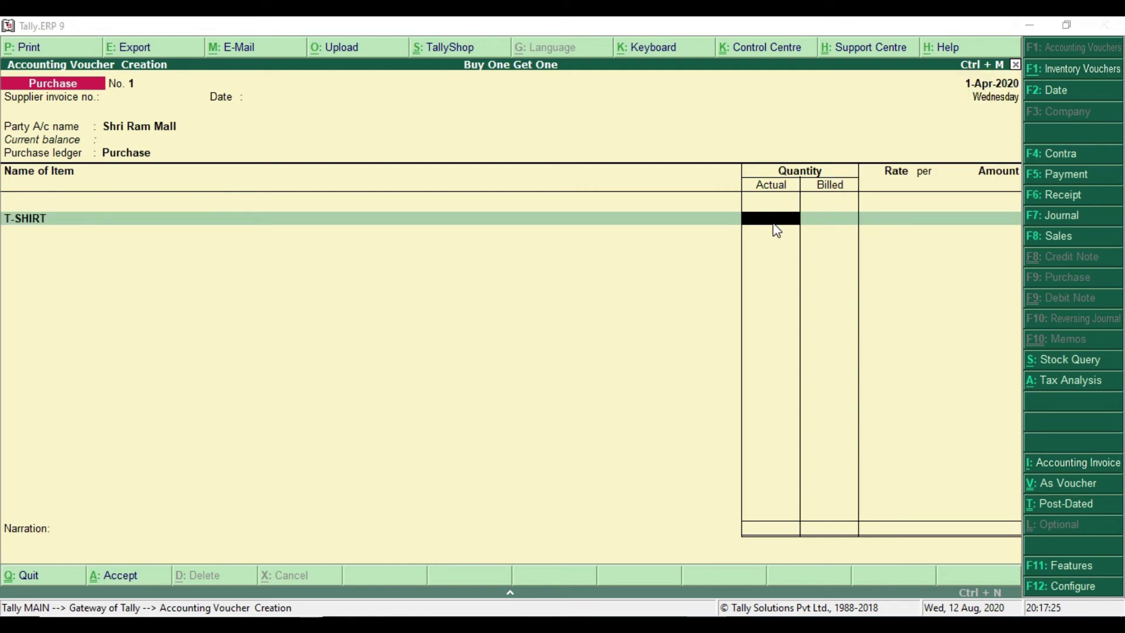
Check the T-Shirt's actual and billed quantities in the Buy One Get One PDF and return to the Tally voucher.
key("alt+Tab")
left_click_drag(371, 382, 411, 386)
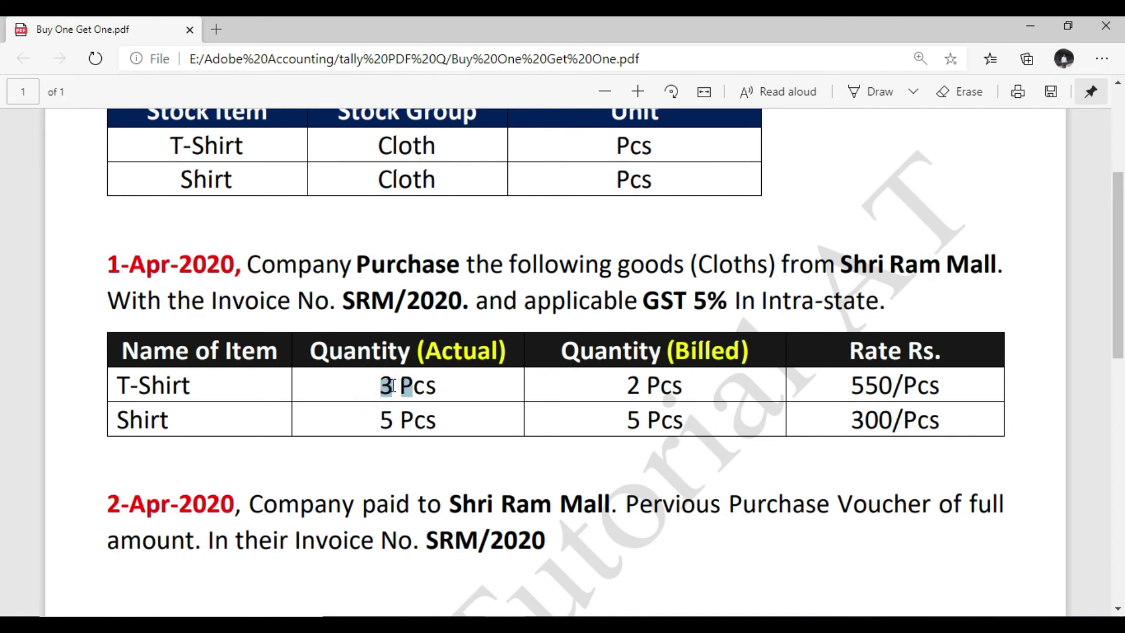
key("alt")
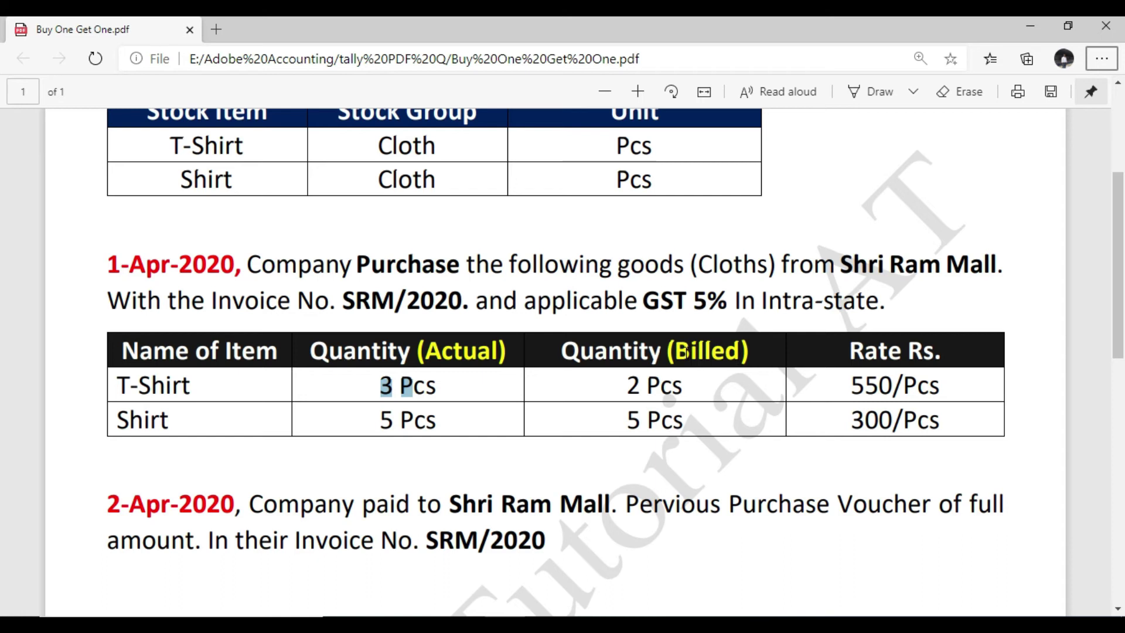
left_click_drag(626, 386, 651, 394)
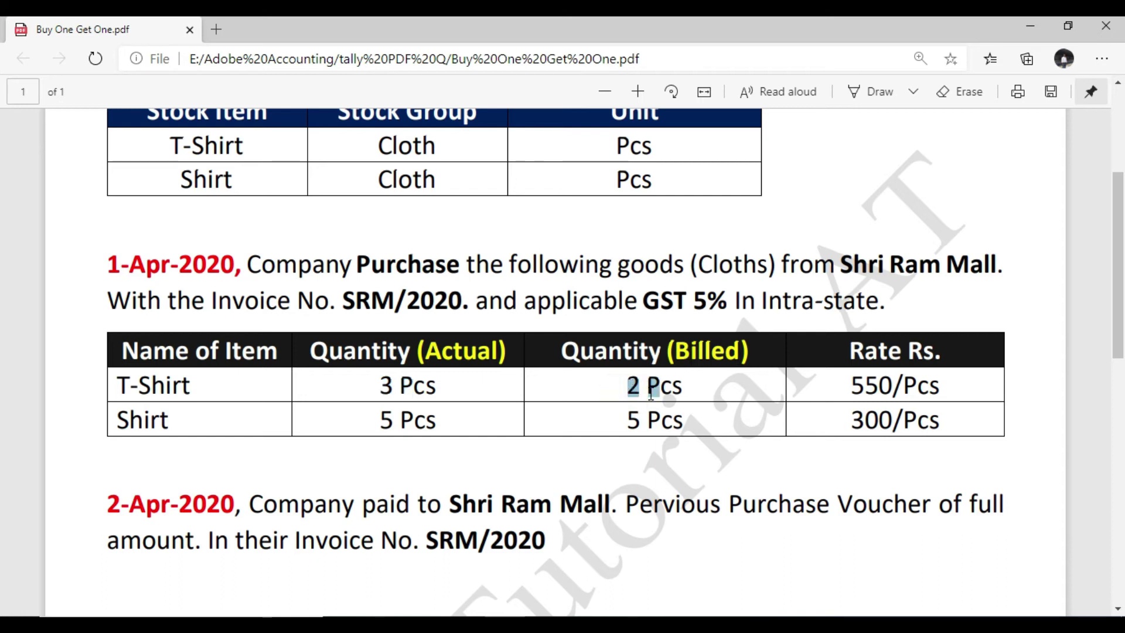
left_click_drag(381, 385, 394, 387)
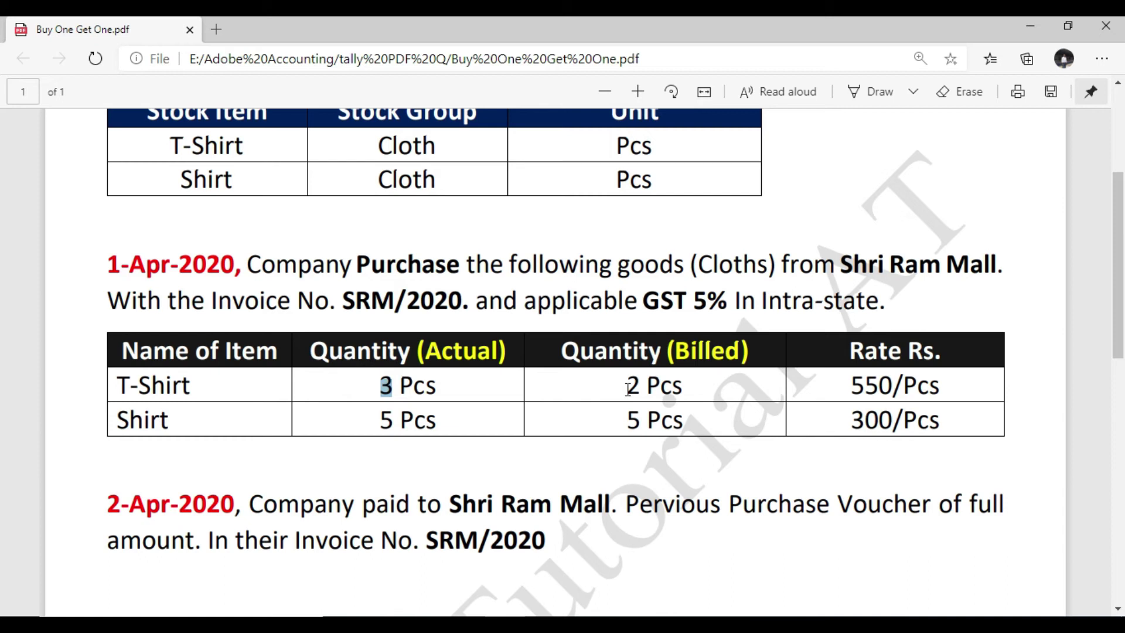
left_click_drag(628, 387, 648, 389)
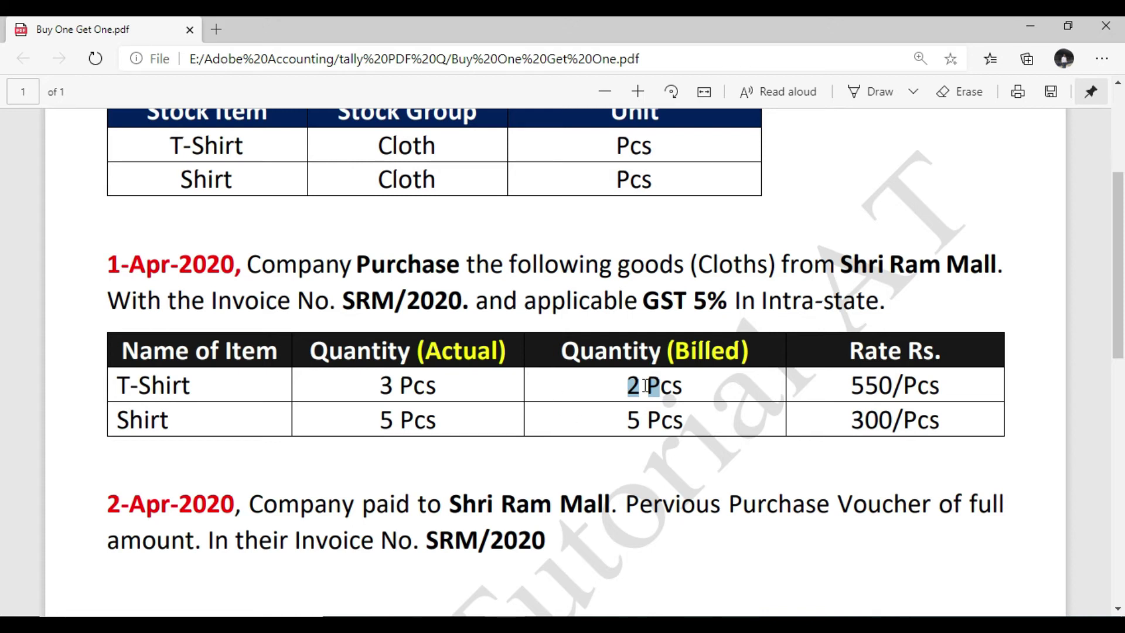
key("alt+Tab")
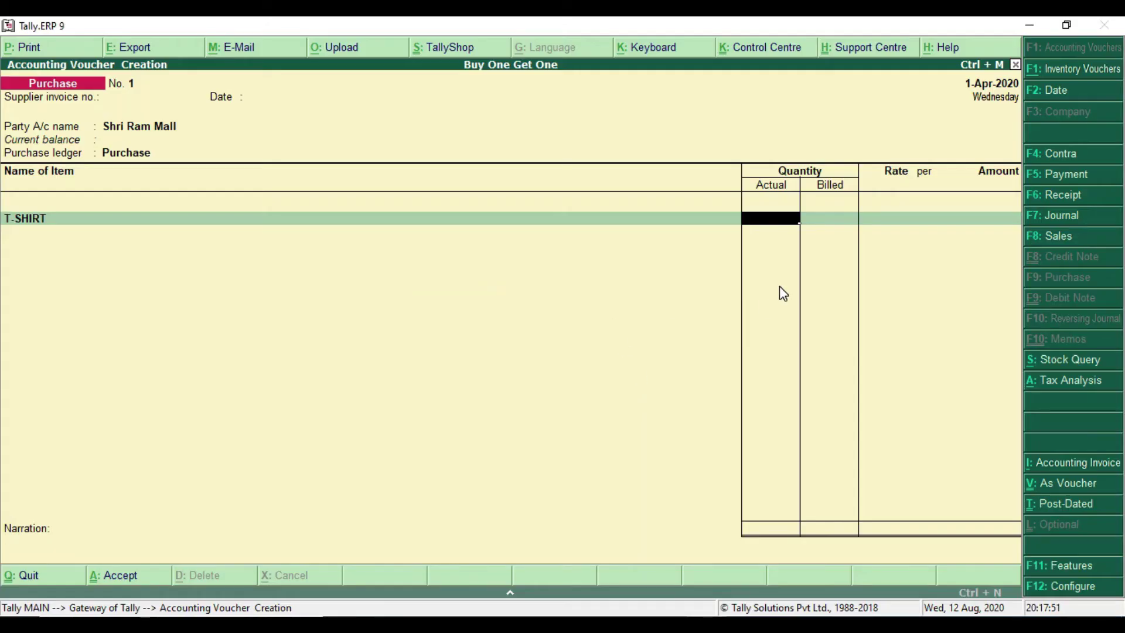
Set the T-SHIRT line's actual quantity to 3 Pcs and its billed quantity to 2 Pcs.
key("Return")
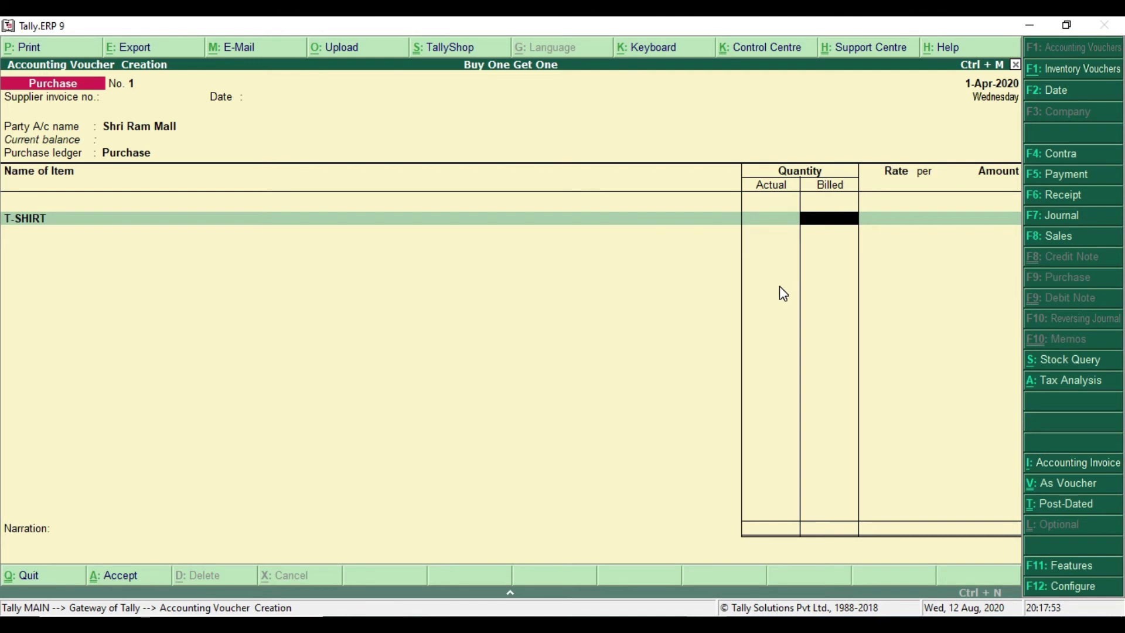
key("BackSpace")
type("3 Pcs")
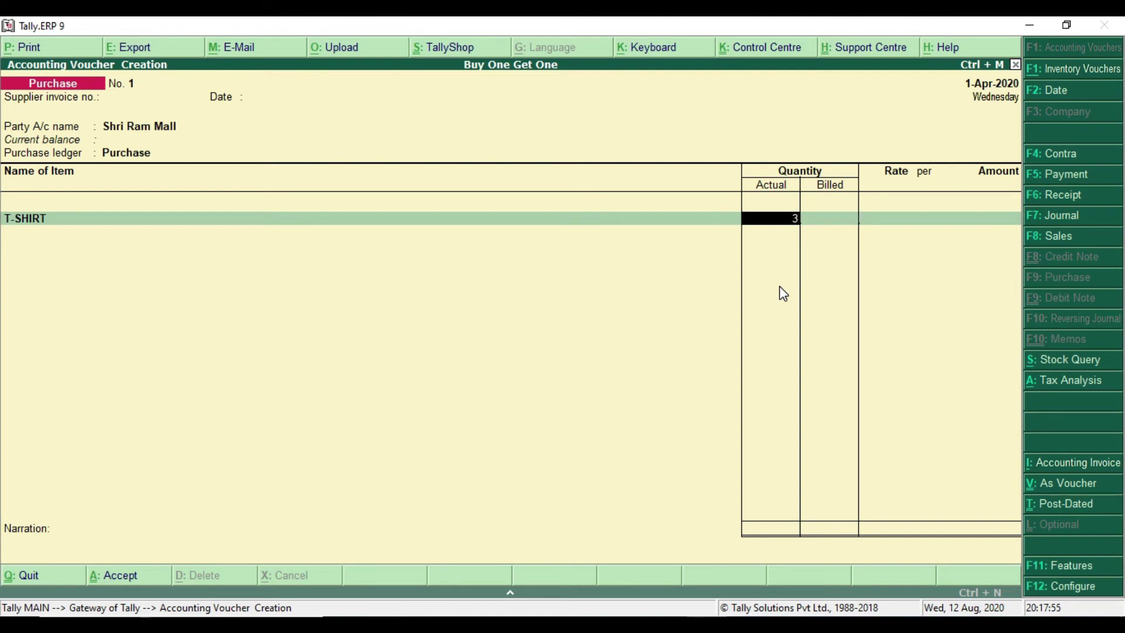
key("Return")
type("2 Pcs")
key("Return")
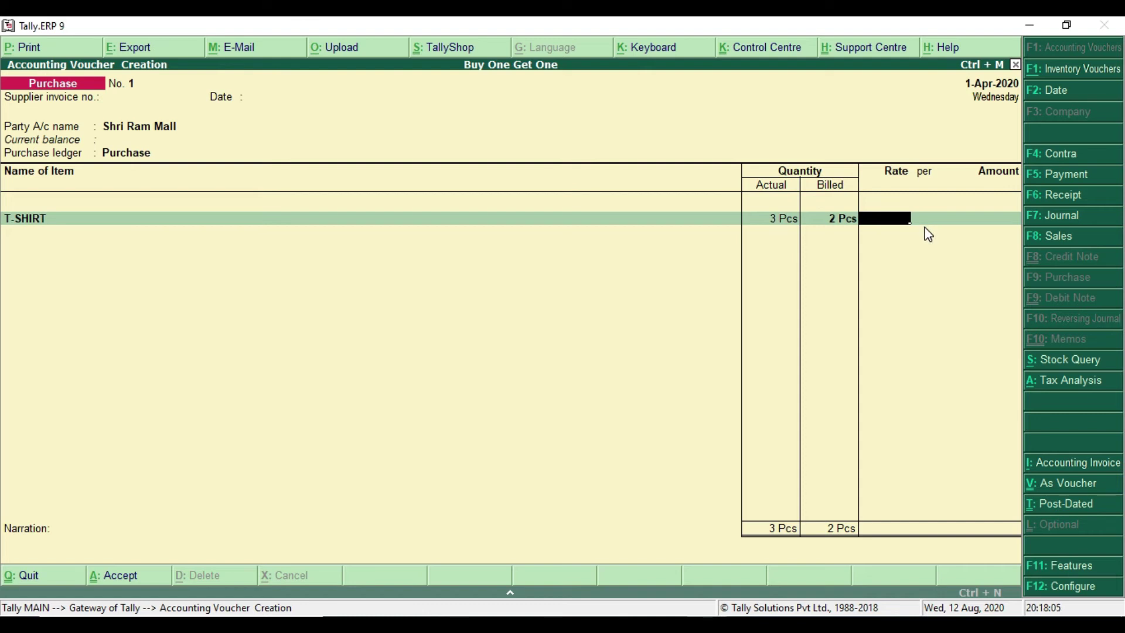
Look up the T-Shirt rate in the PDF, enter 550 per Pcs in the Tally voucher and accept the line amount.
key("alt+Tab")
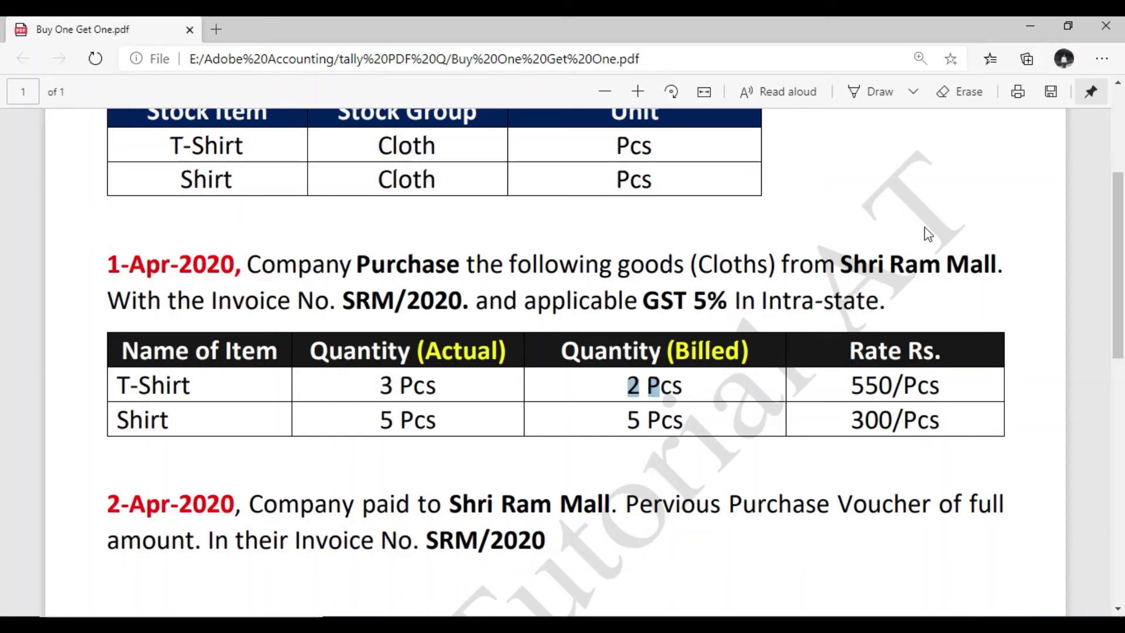
double_click(852, 387)
key("alt+Tab")
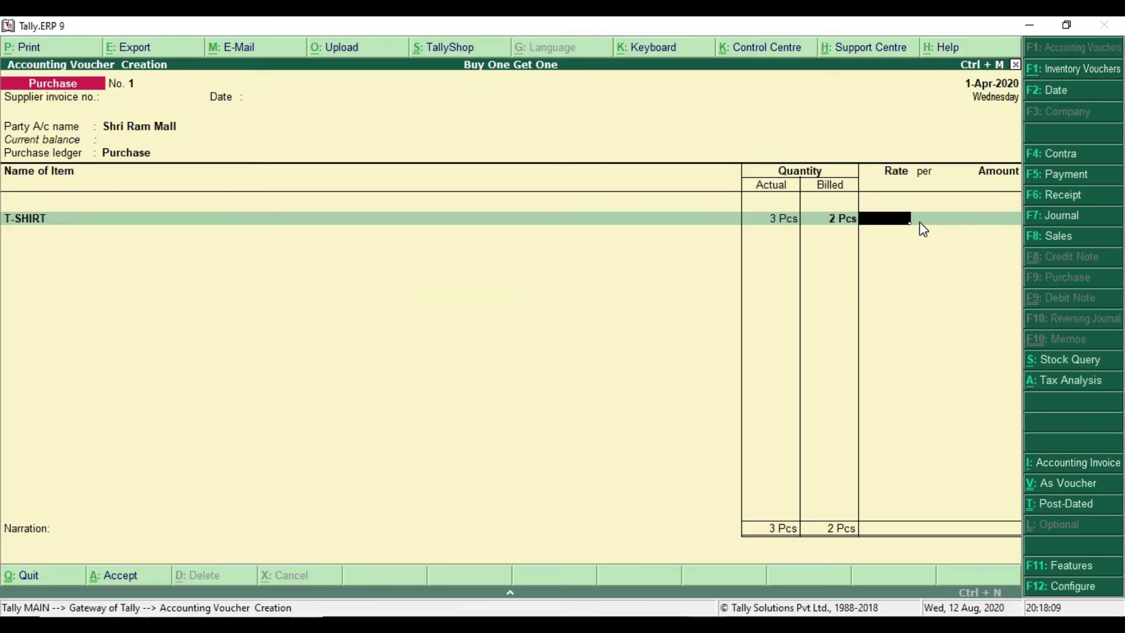
type("550")
key("Return")
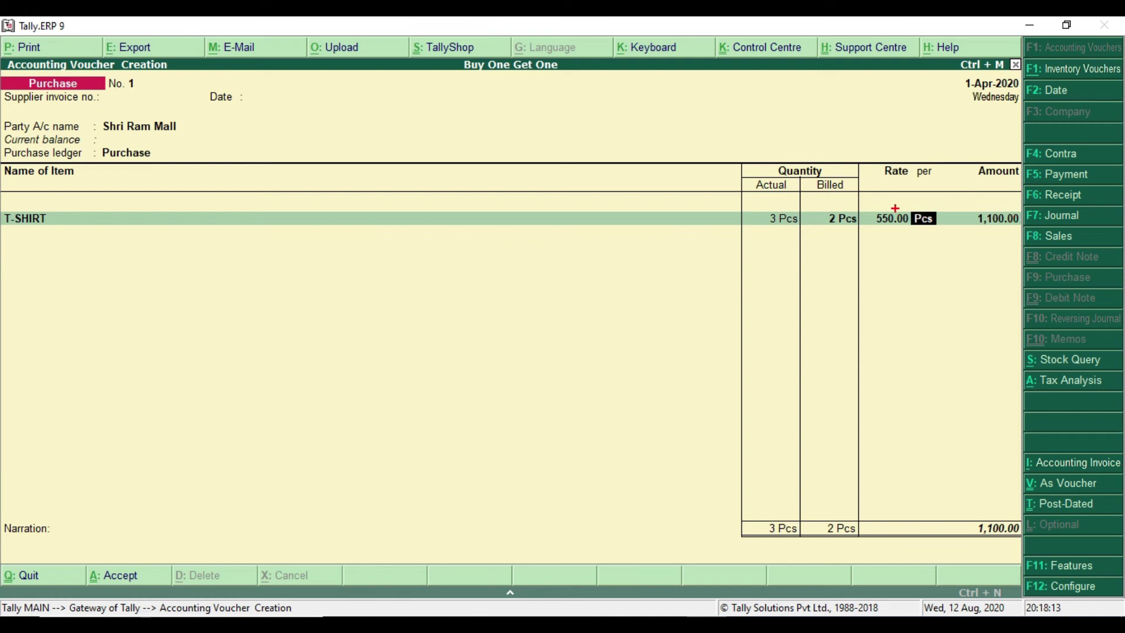
left_click_drag(870, 207, 932, 240)
left_click_drag(971, 205, 1023, 243)
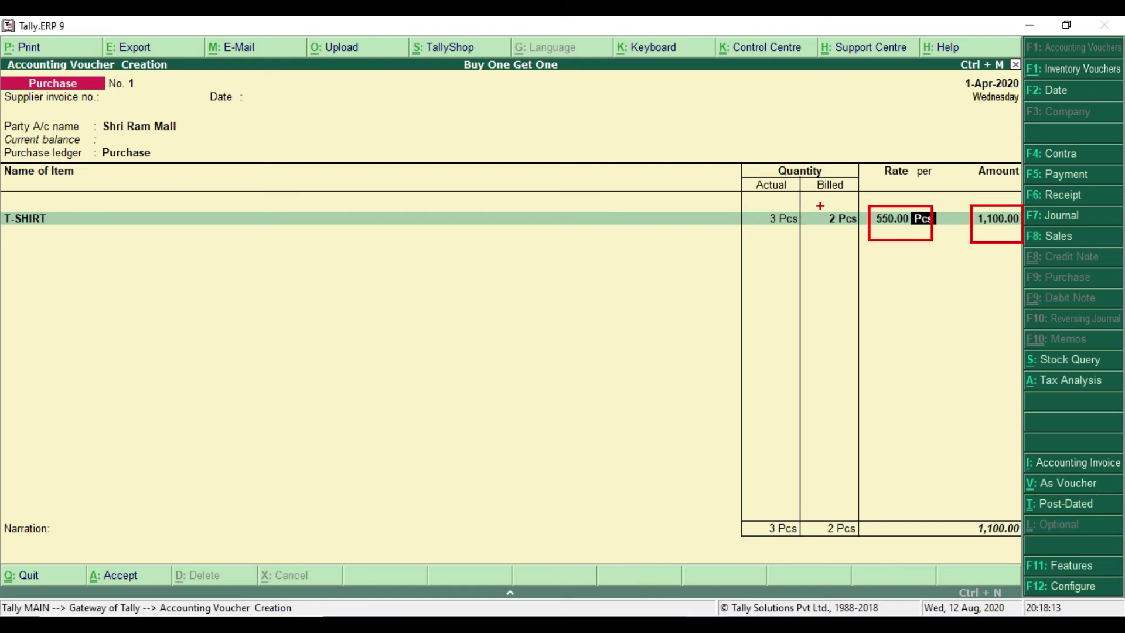
left_click_drag(819, 206, 862, 237)
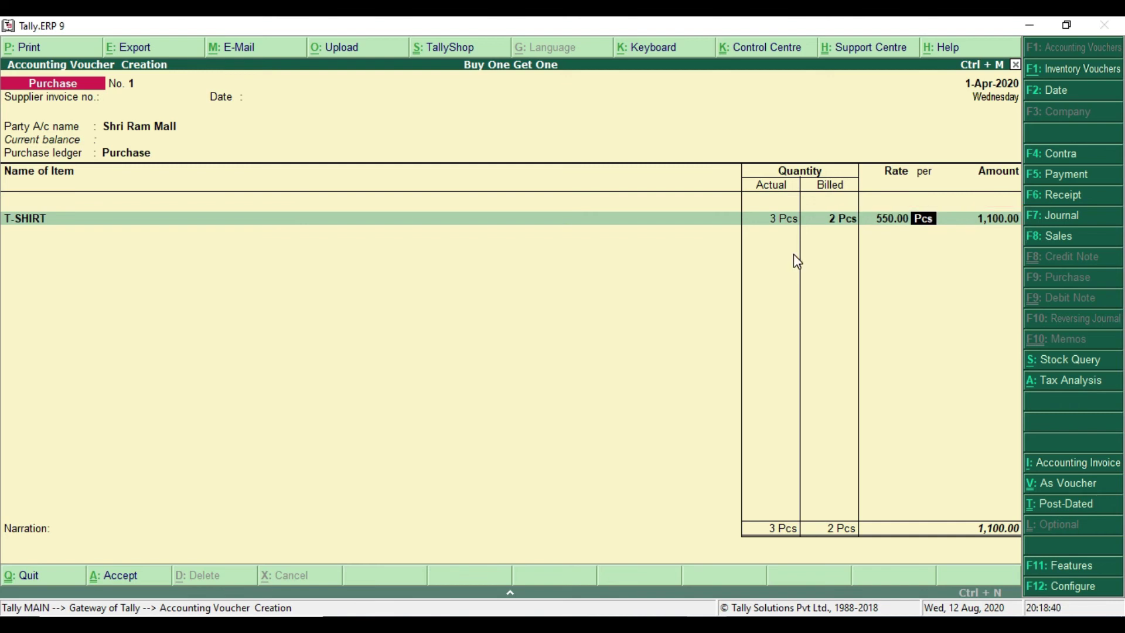
key("Return")
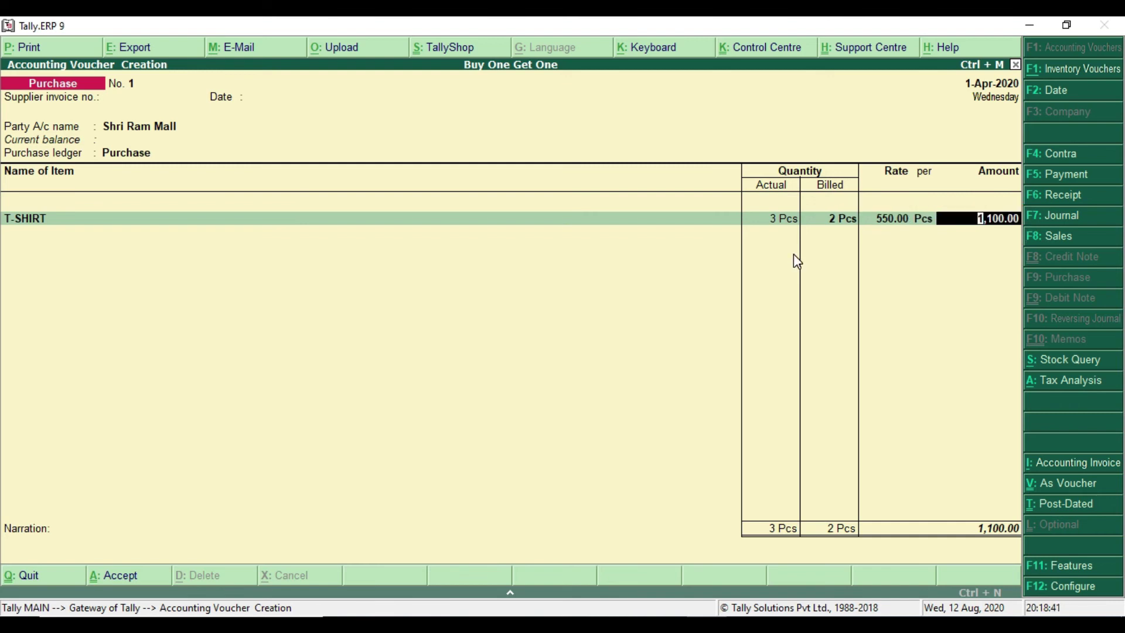
key("Return")
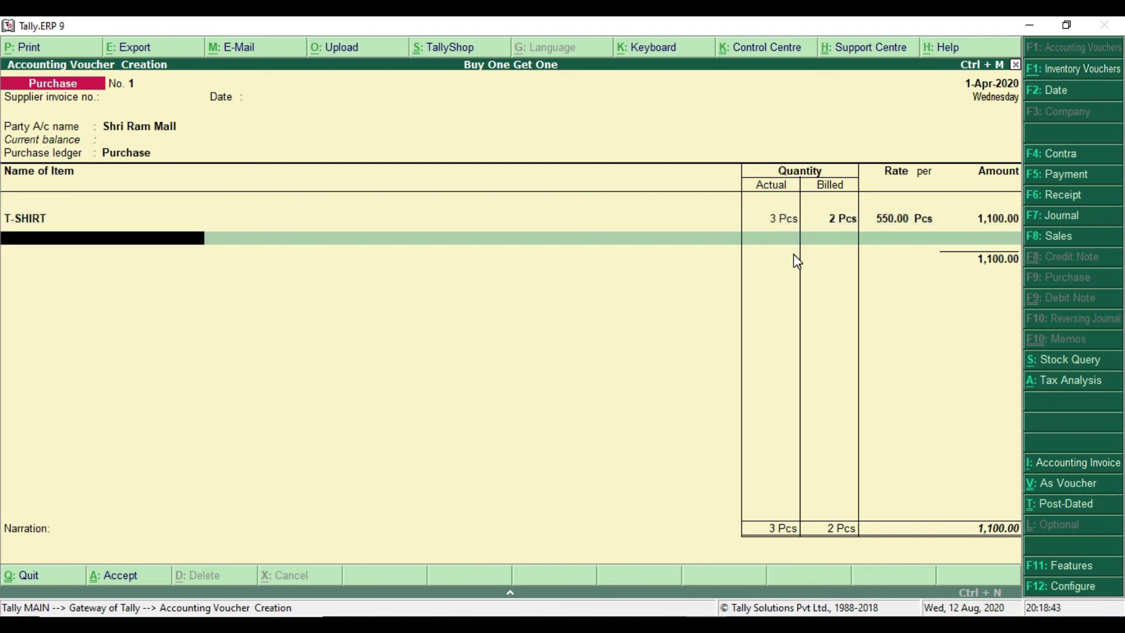
Select Shirt as the voucher's second item, check its actual and billed quantities in the PDF and return to Tally.
type("S")
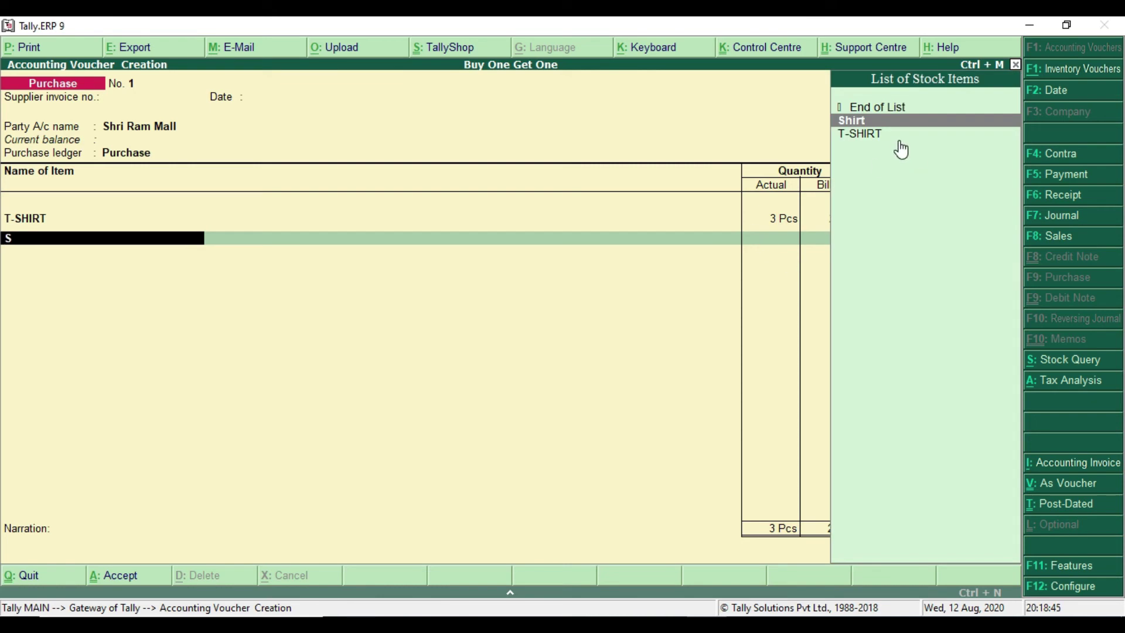
key("Return")
key("alt+Tab")
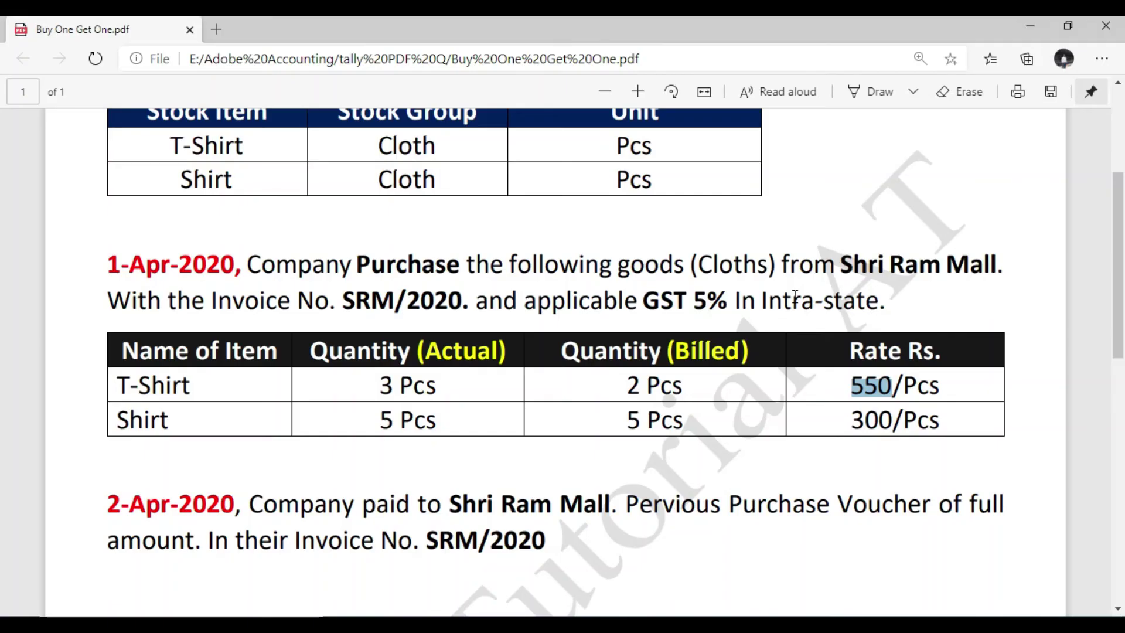
left_click_drag(380, 420, 408, 420)
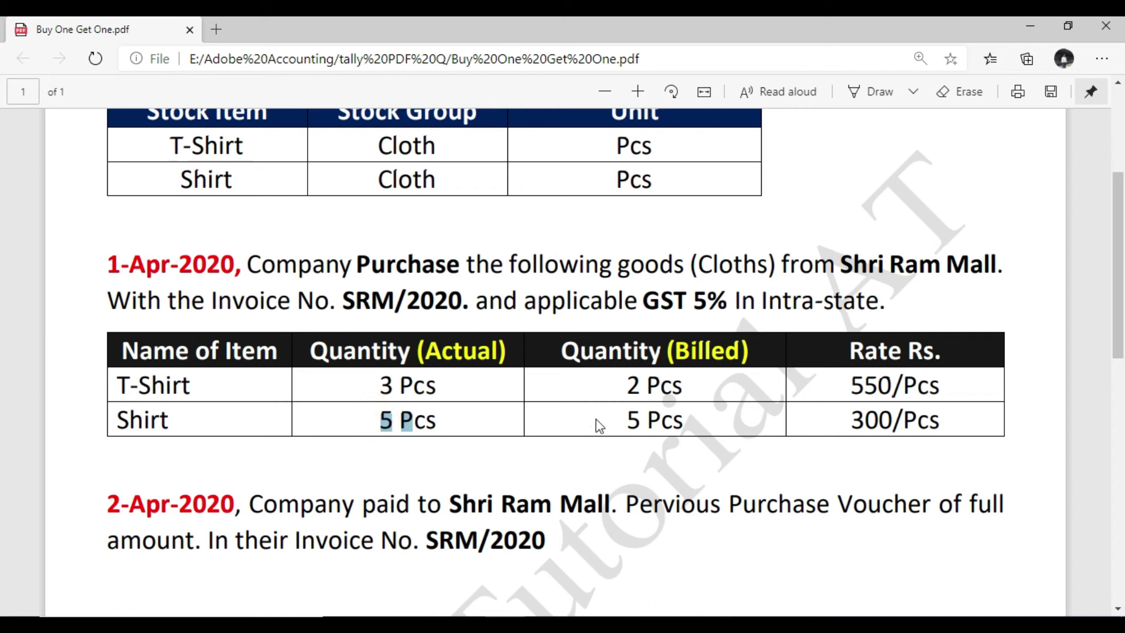
left_click_drag(626, 420, 644, 420)
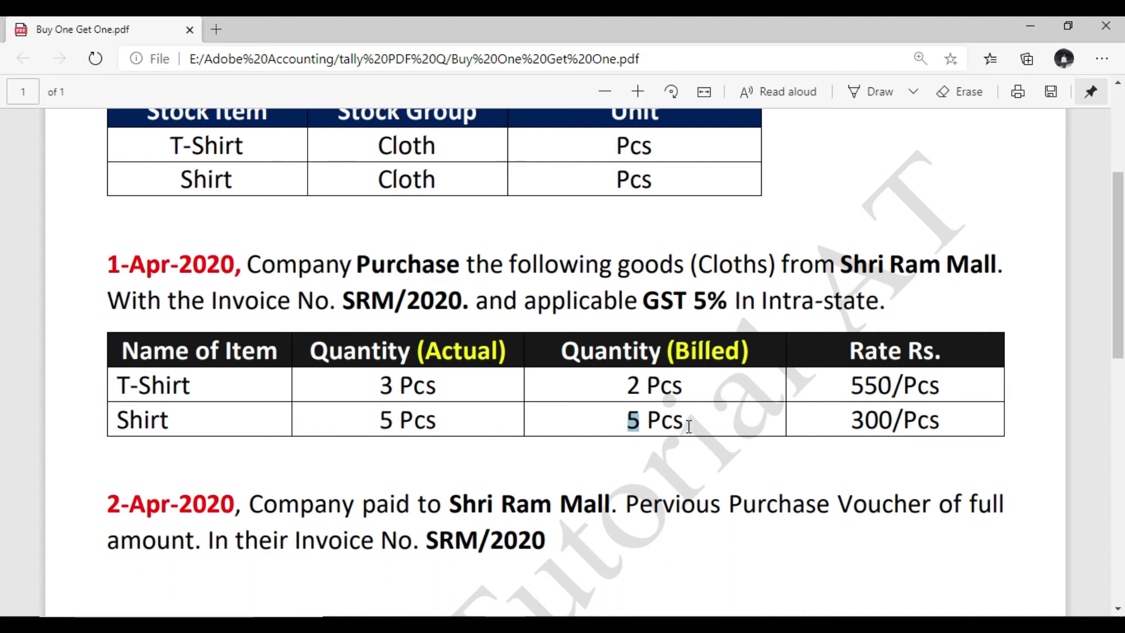
key("alt+Tab")
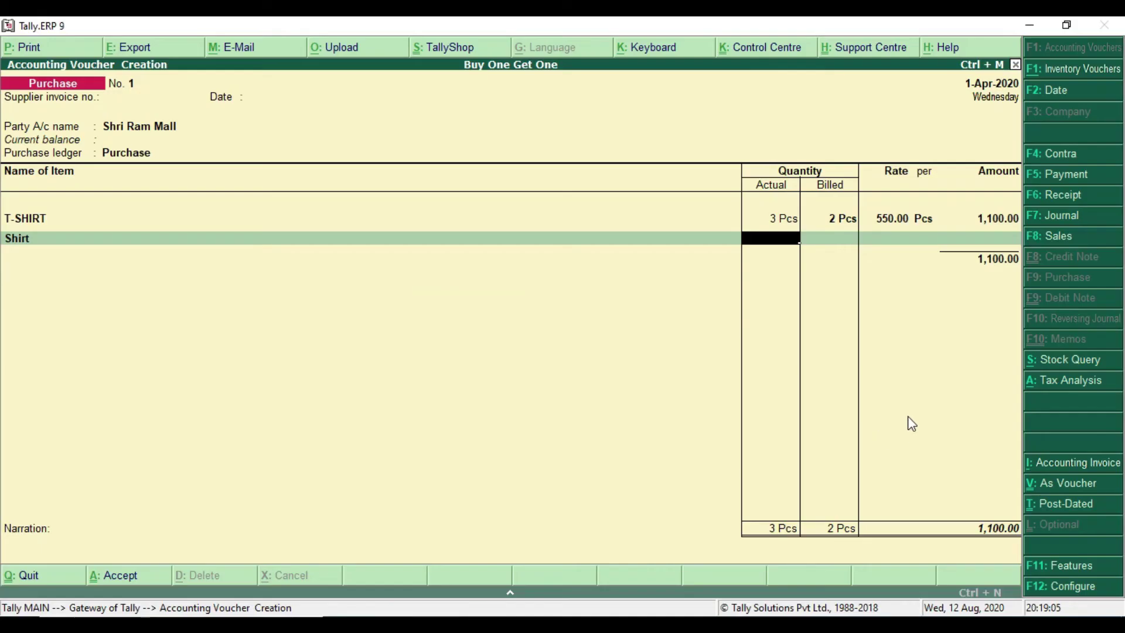
Enter 5 Pcs actual and 5 Pcs billed for the Shirt line at a rate of 300 per Pcs and accept the amount.
type("5")
key("Return")
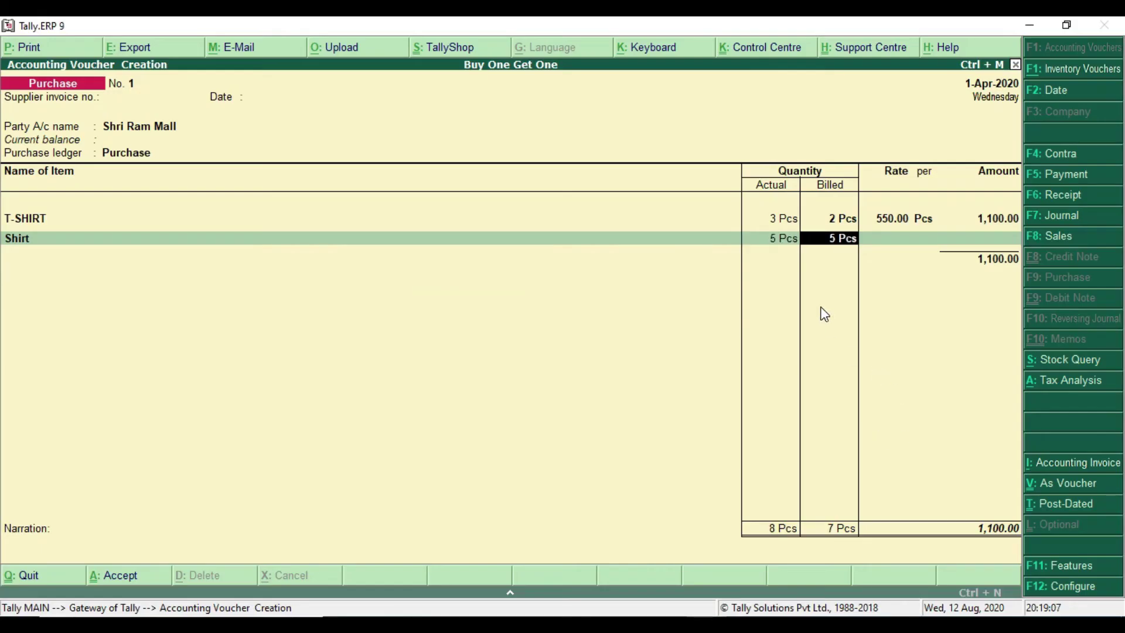
key("Return")
type("300")
key("Return")
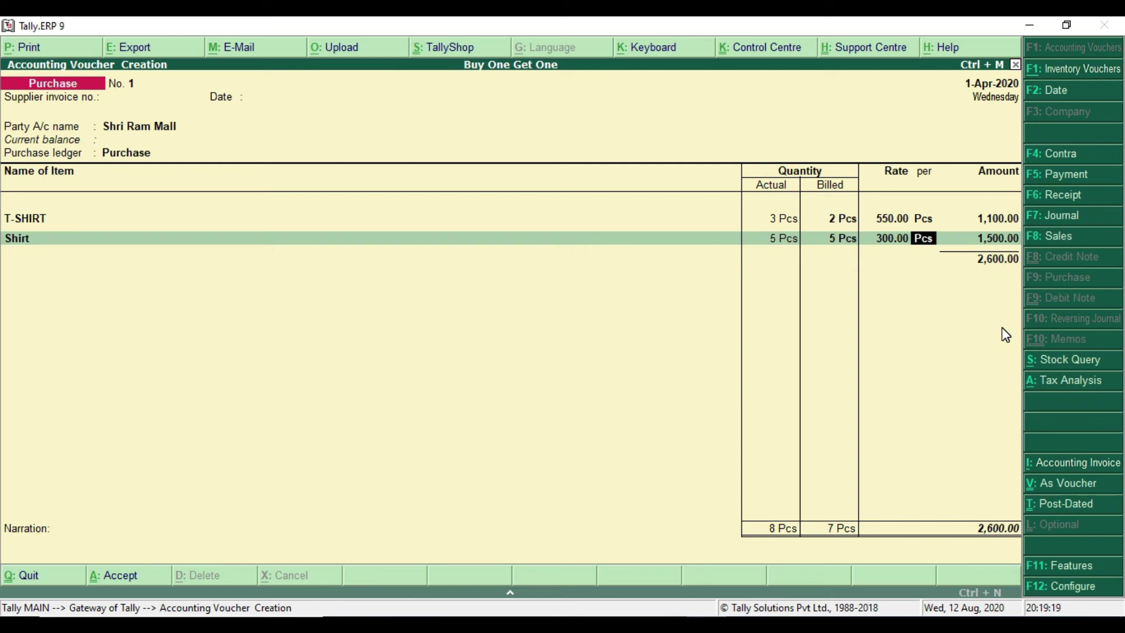
key("Return")
key("Return")
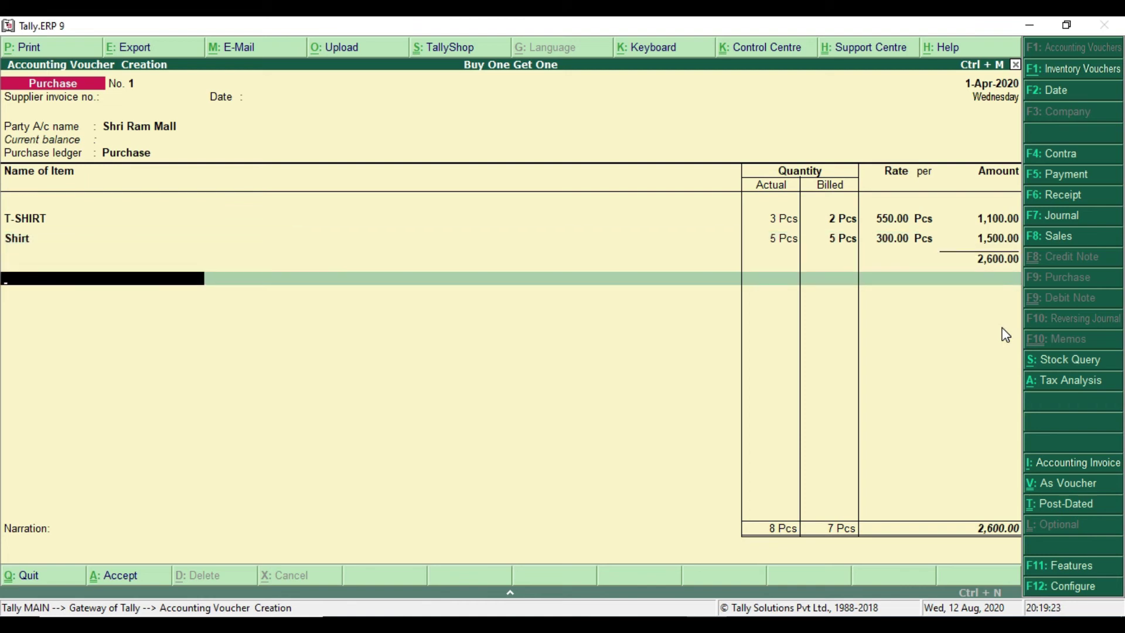
End the item list, choose New Ref in Shri Ram Mall's bill-wise details and look up the purchase invoice number in the PDF.
key("Return")
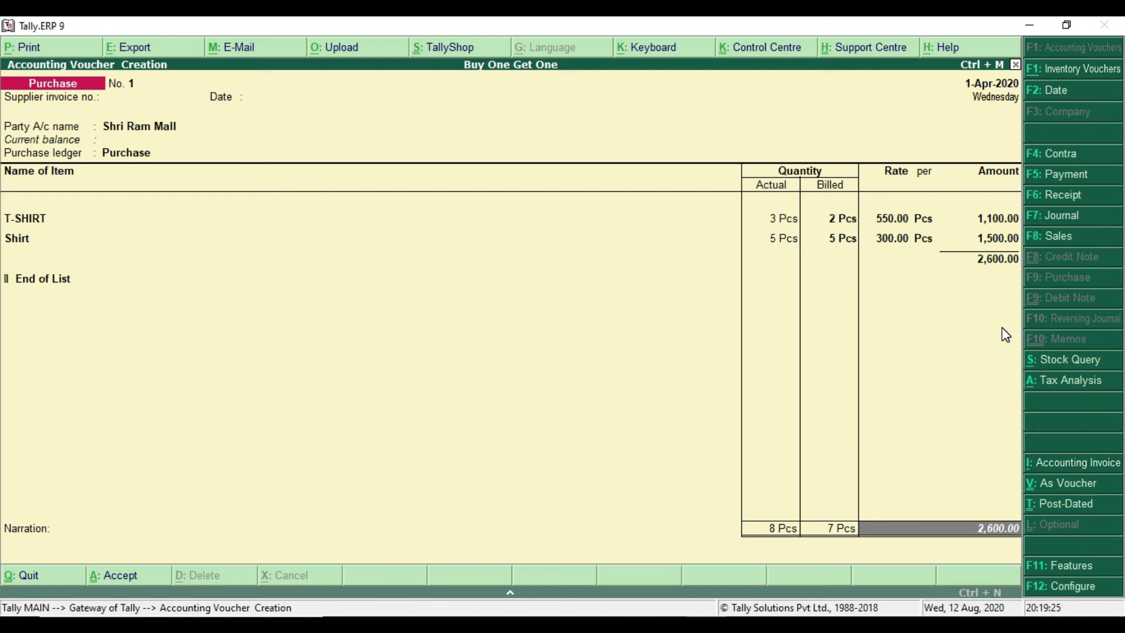
key("Return")
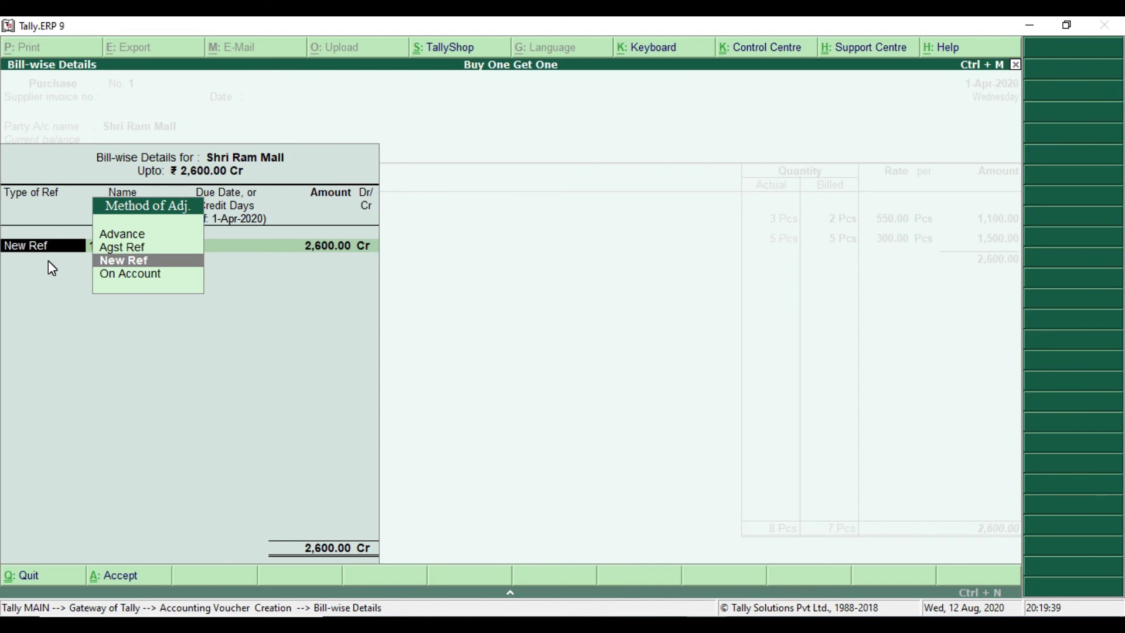
key("Return")
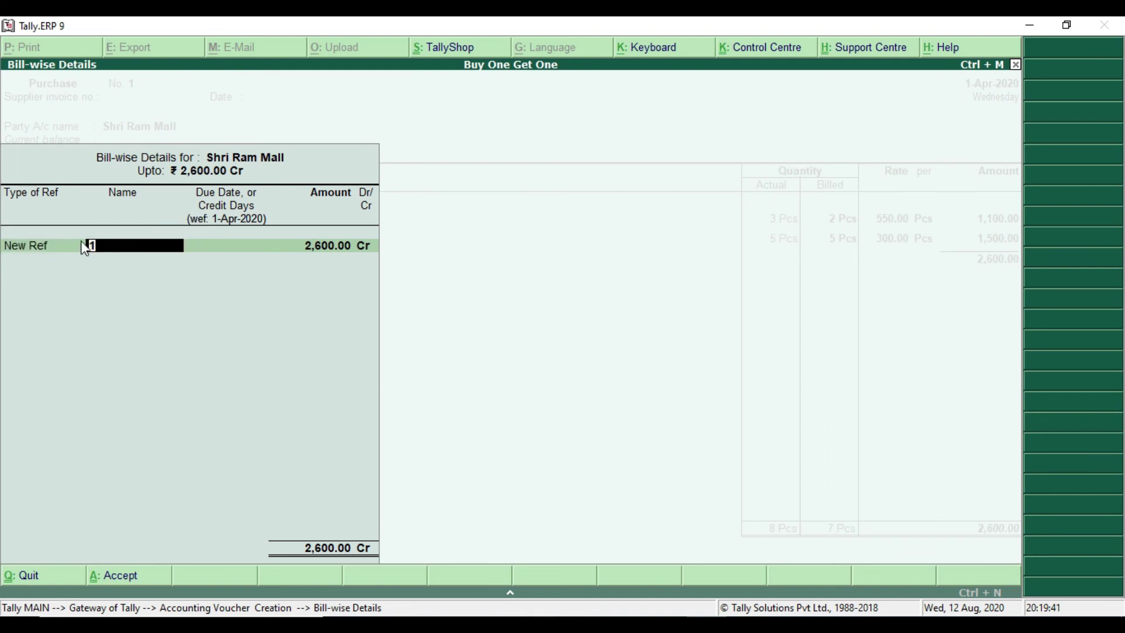
key("alt+Tab")
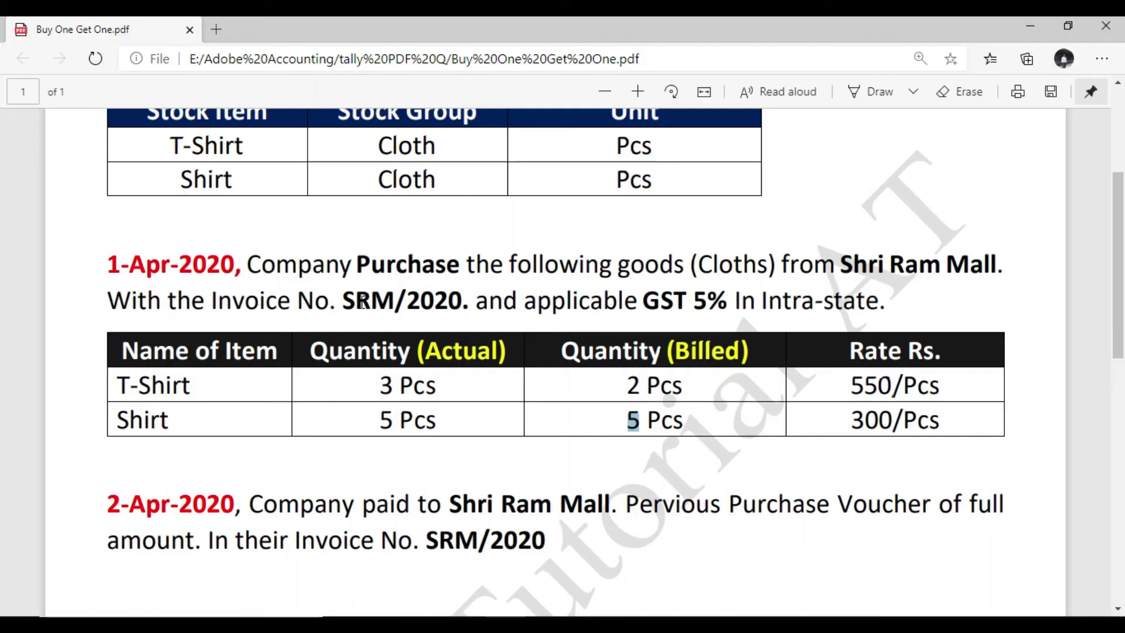
left_click_drag(344, 300, 454, 303)
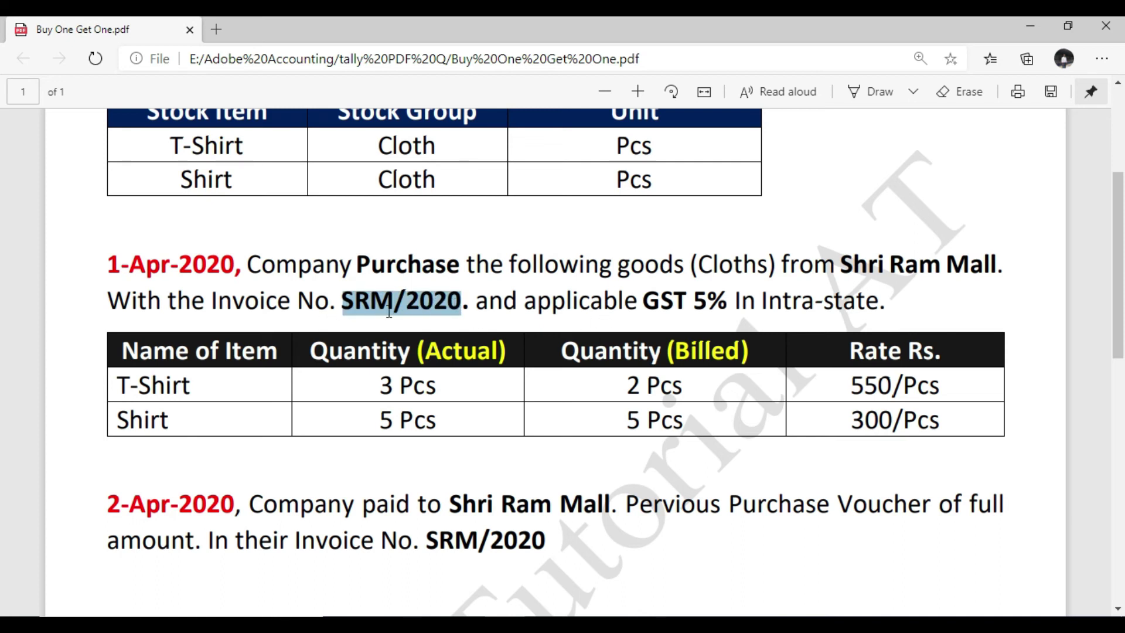
key("alt+Tab")
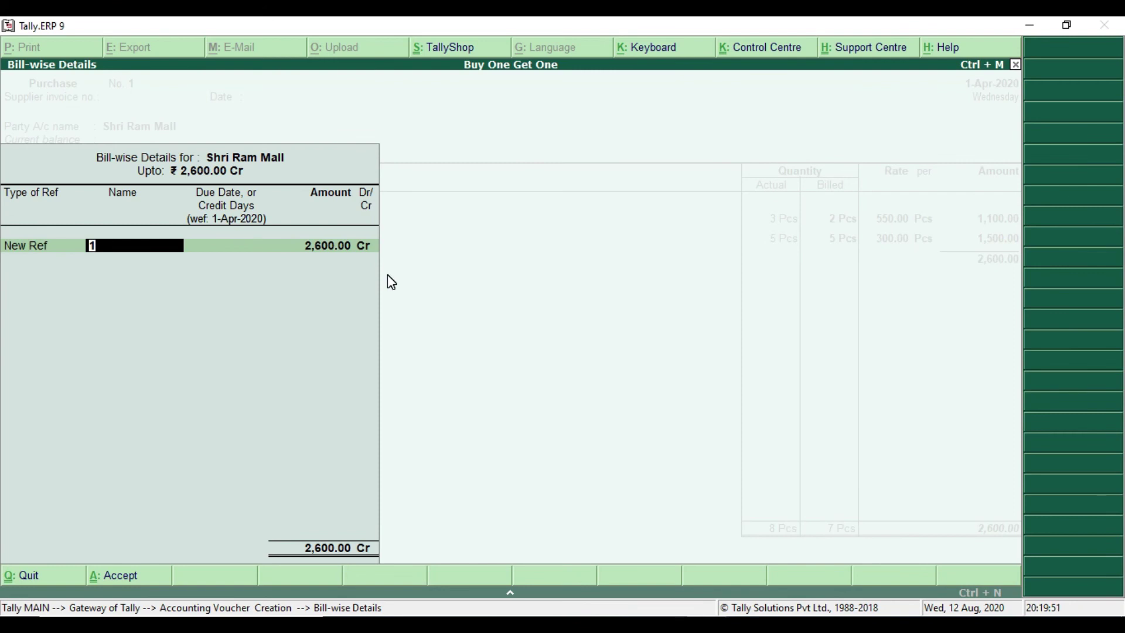
Name the new bill reference SRM/2020 and accept the bill-wise details without a due date.
type("SRM/2020")
key("Return")
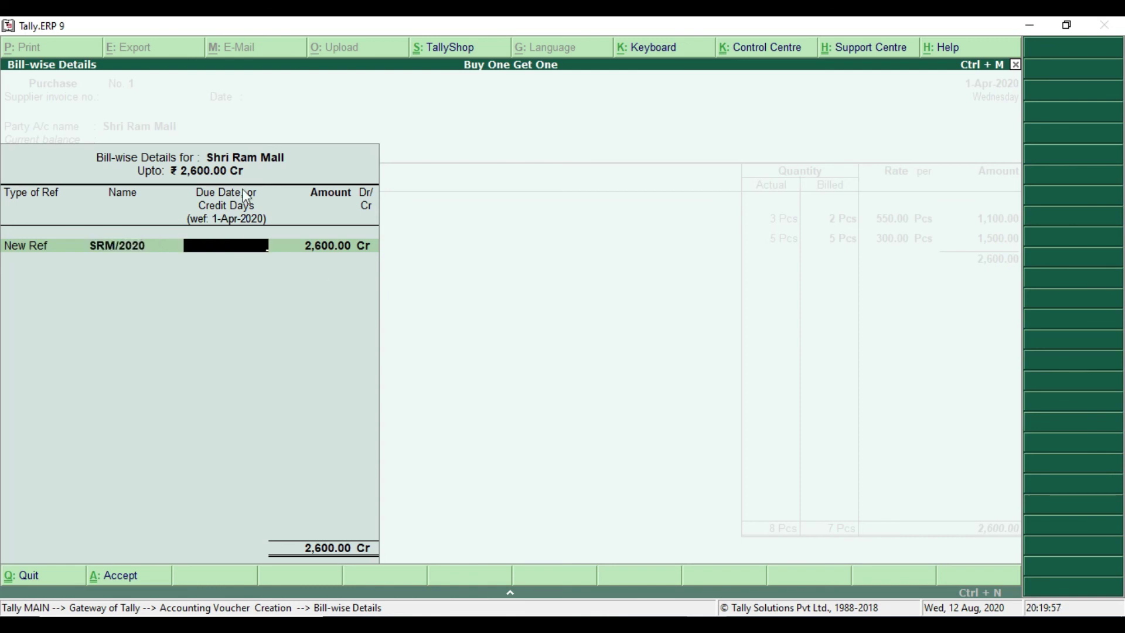
left_click(187, 209)
key("Return")
key("Return")
key("Return")
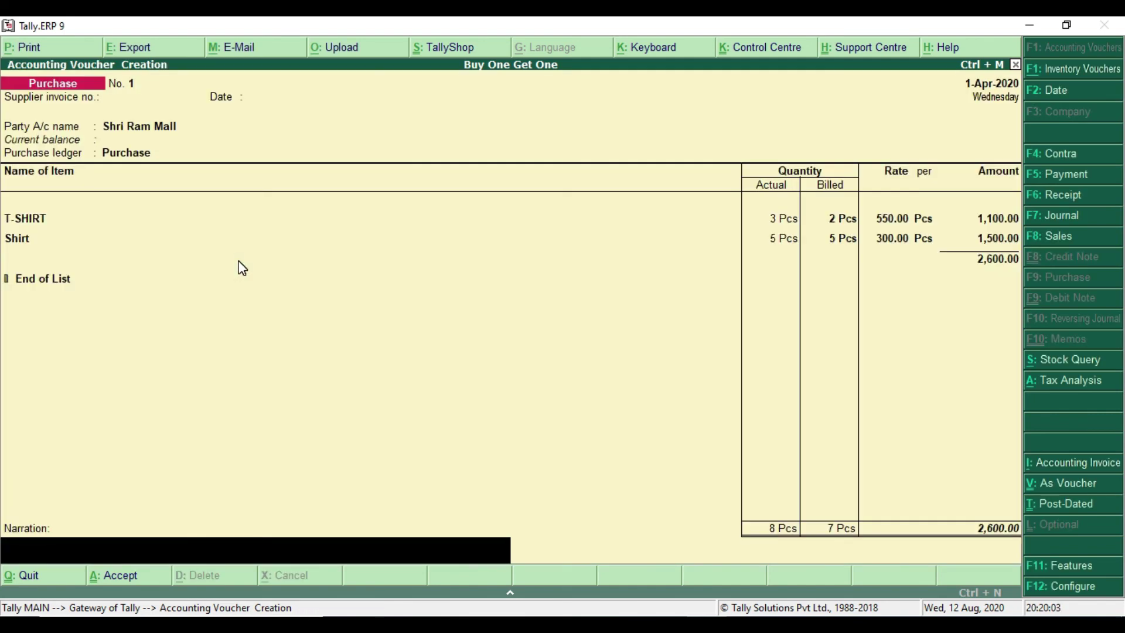
Go back to the purchase voucher's ledger lines and add CGST and SGST with their calculated amounts.
key("Return")
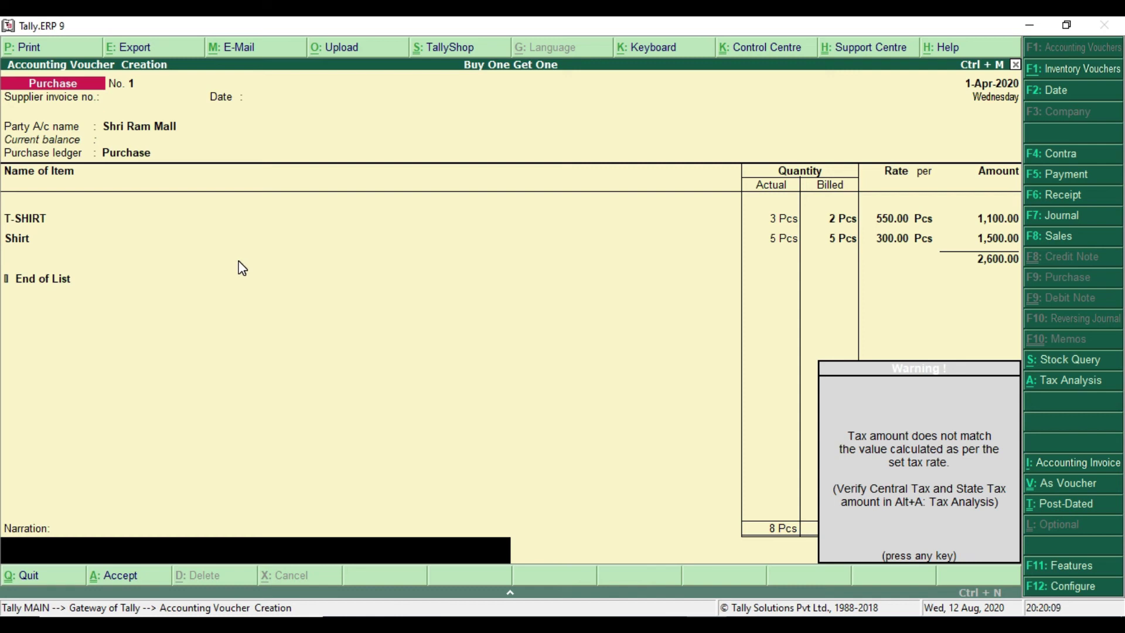
key("Return")
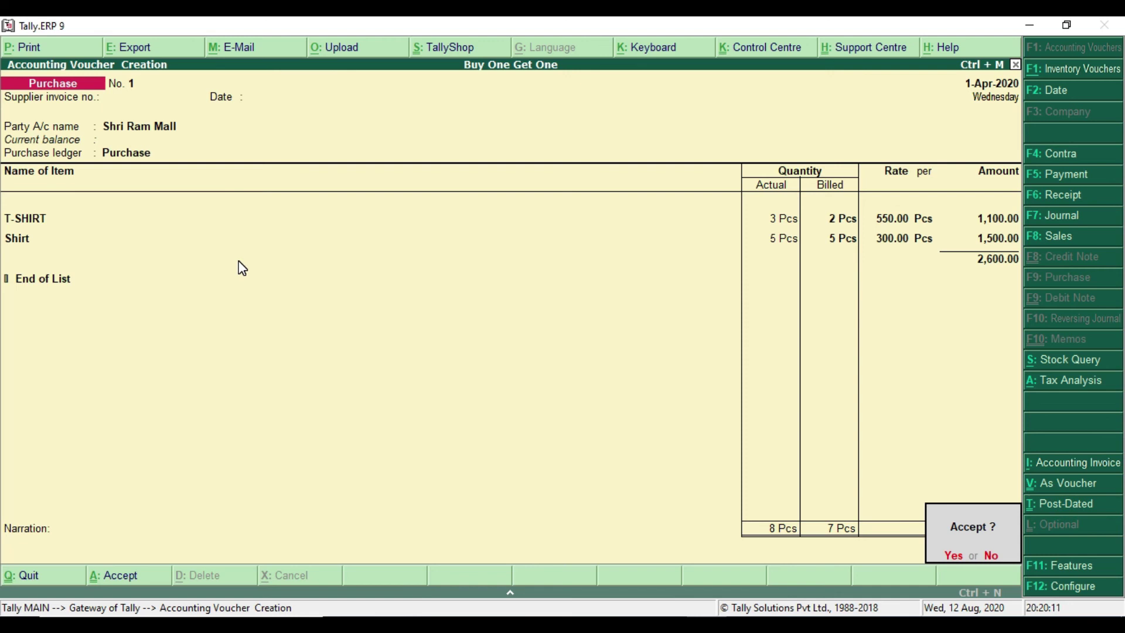
key("BackSpace")
key("BackSpace")
key("BackSpace")
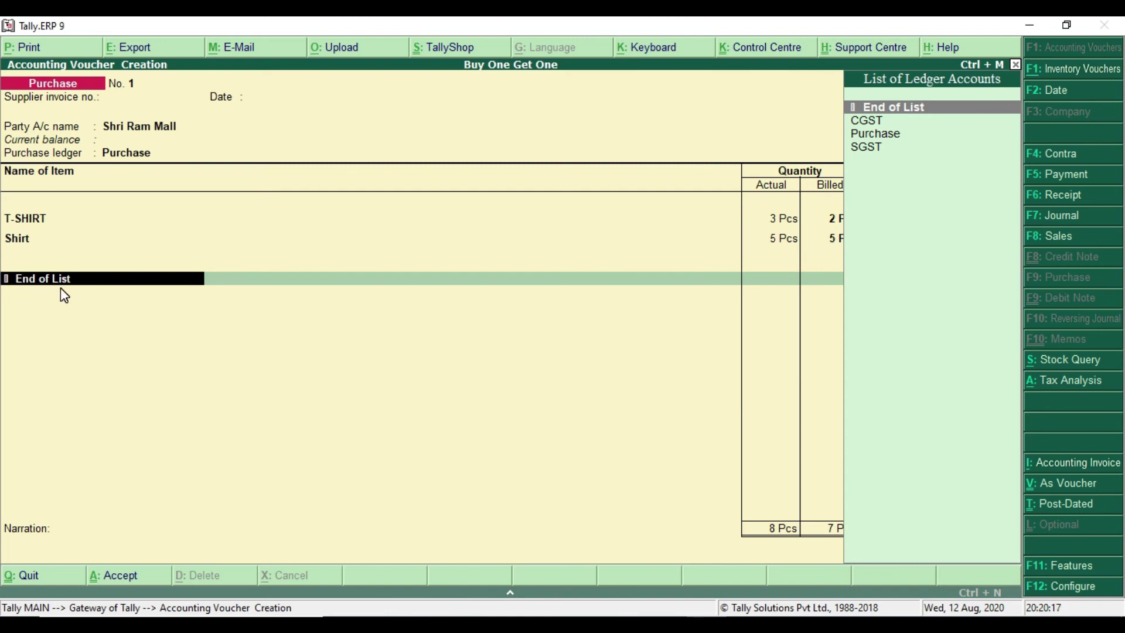
left_click(892, 120)
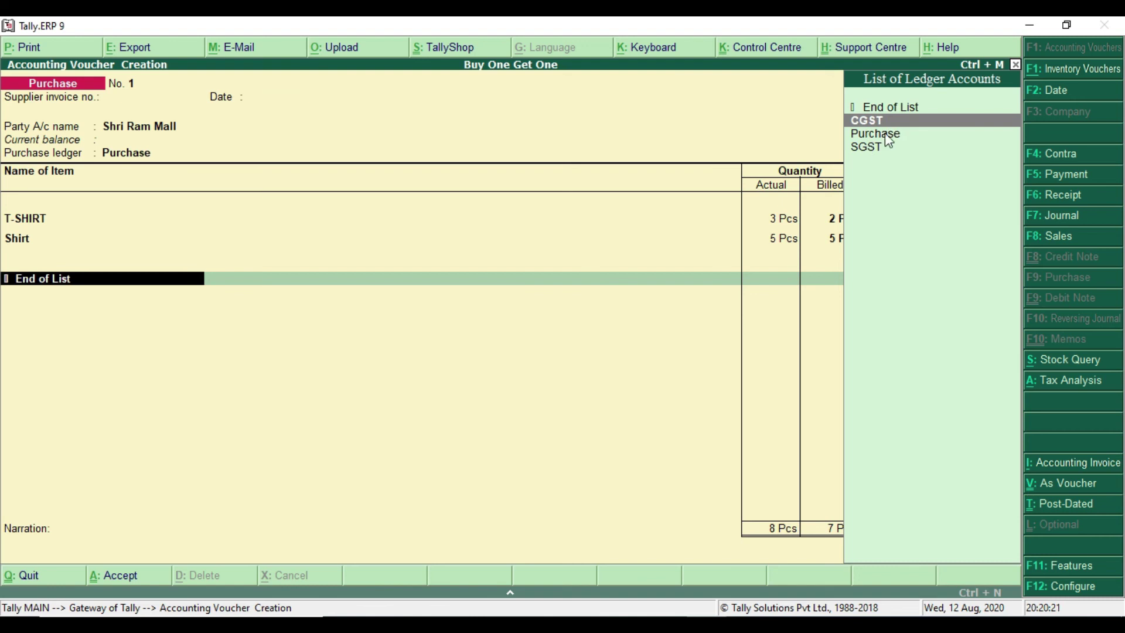
left_click(921, 124)
key("Return")
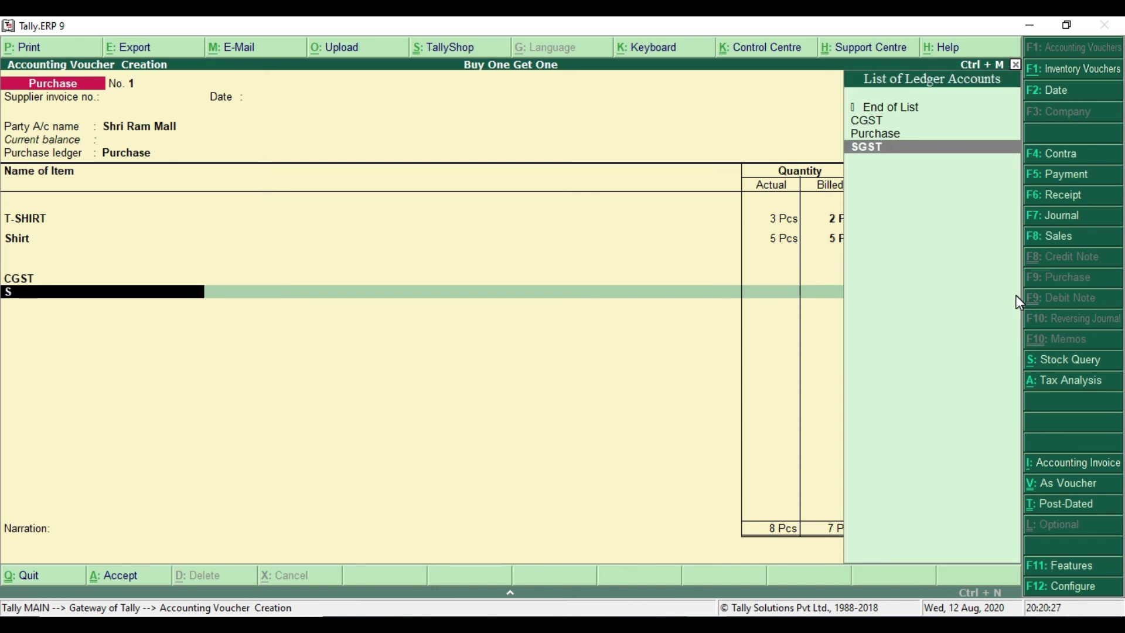
key("Return")
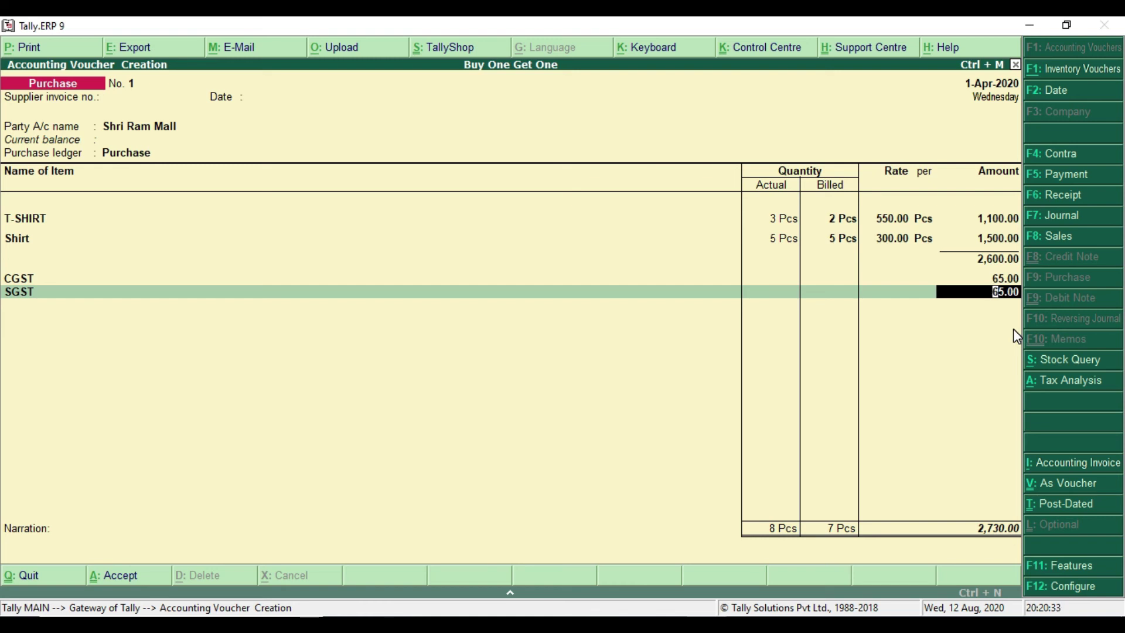
key("Return")
Keep the SRM/2020 bill reference for the updated amount, save the purchase voucher and return to the Gateway of Tally.
key("Return")
key("Return")
key("Return")
key("Return")
key("Return")
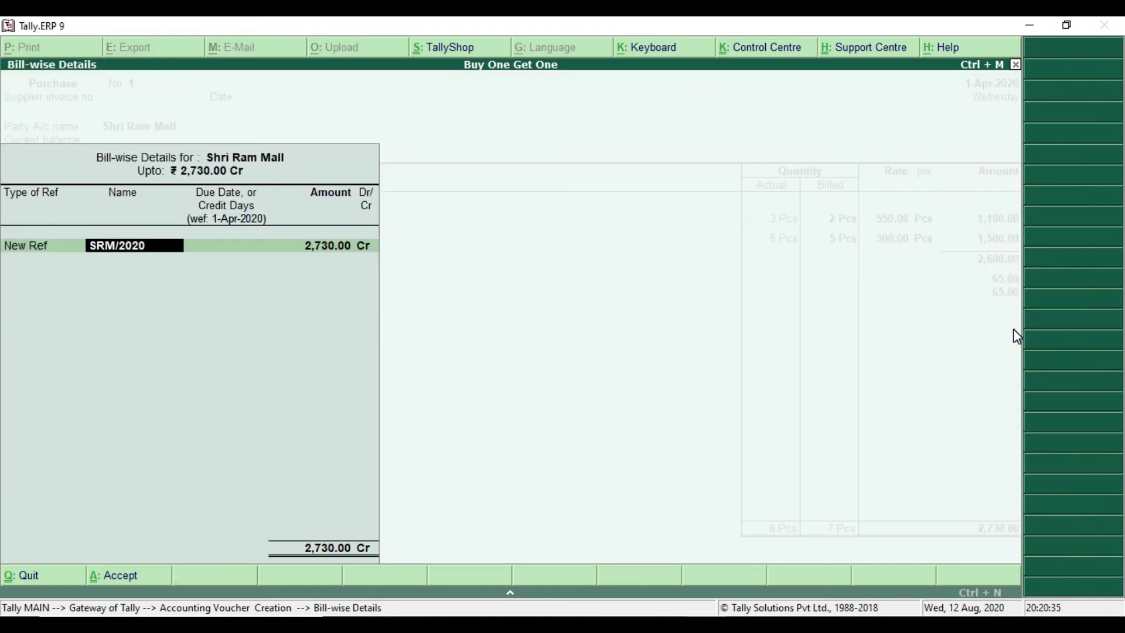
key("Return")
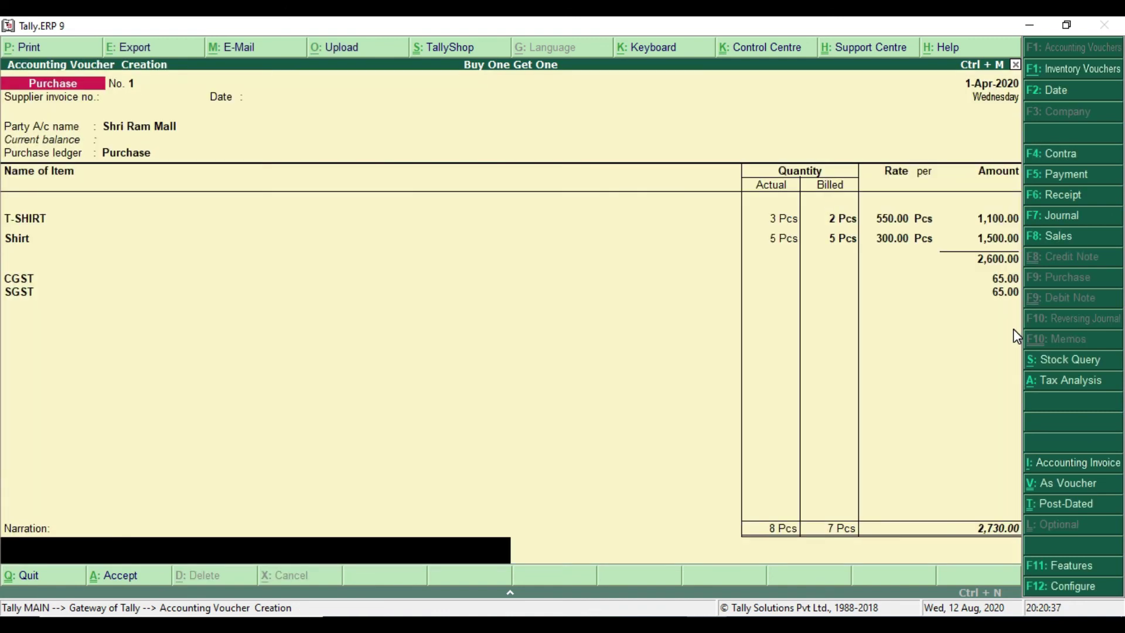
key("Return")
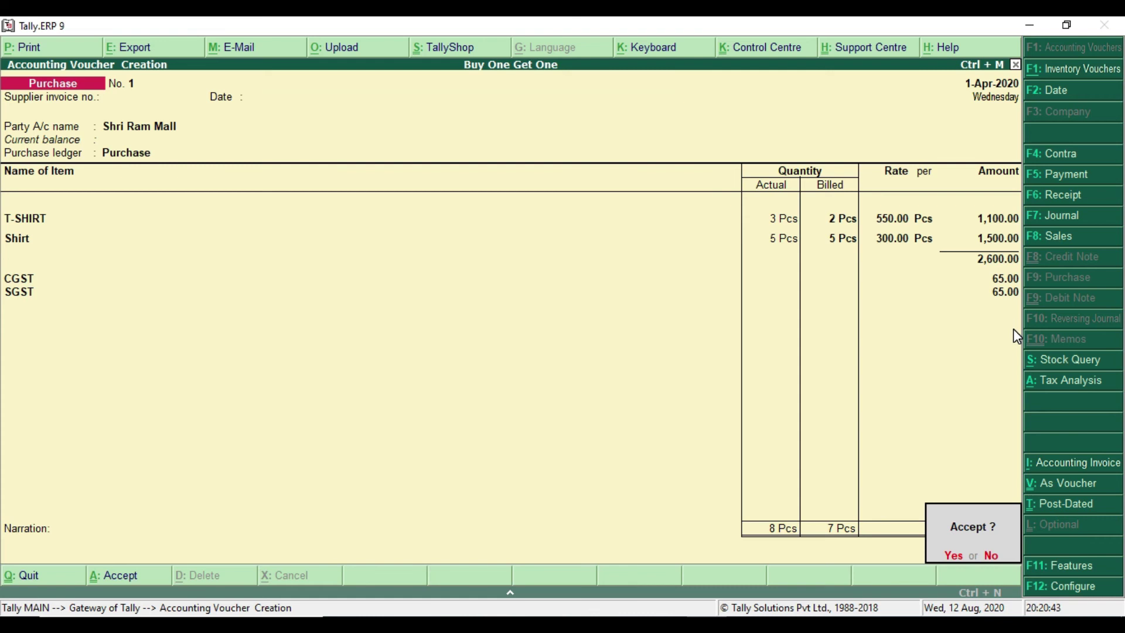
key("Return")
key("Escape")
key("Return")
key("Escape")
key("Escape")
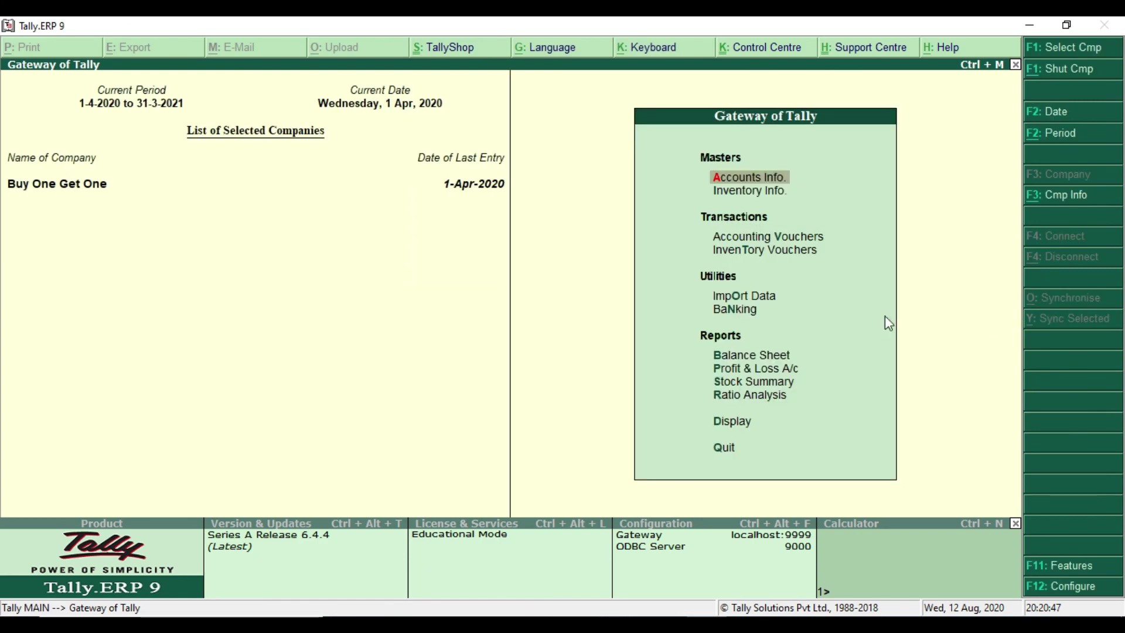
Switch to the Buy One Get One PDF and compare the invoice number of the 2-Apr-2020 payment with that of the 1-Apr-2020 purchase.
key("alt+Tab")
scroll(653, 415, "down", 3)
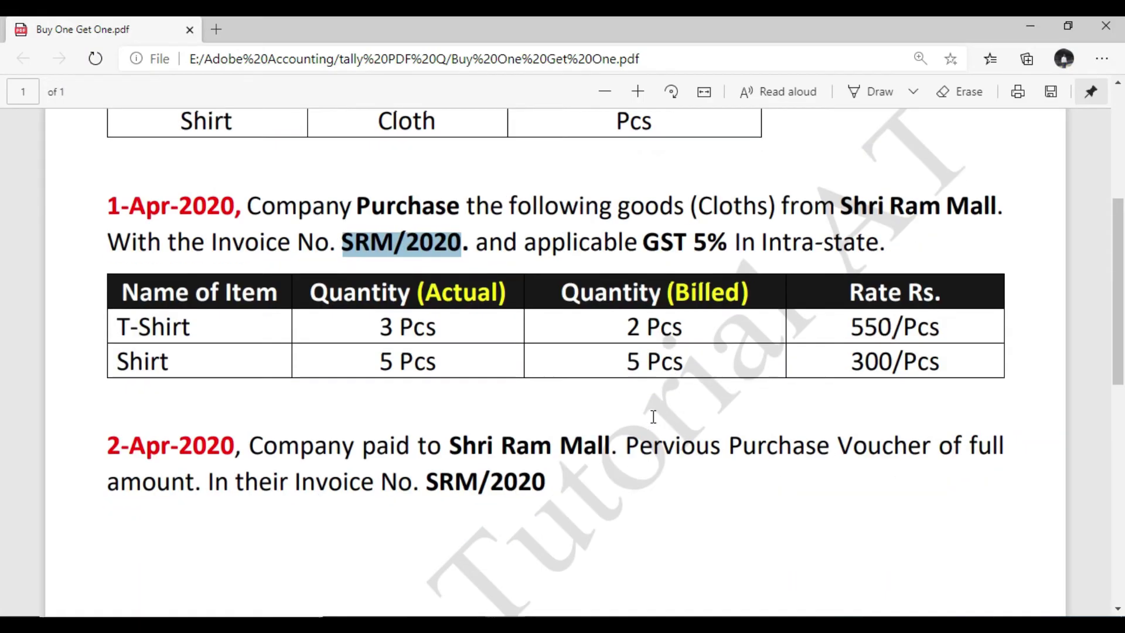
scroll(440, 342, "up", 1)
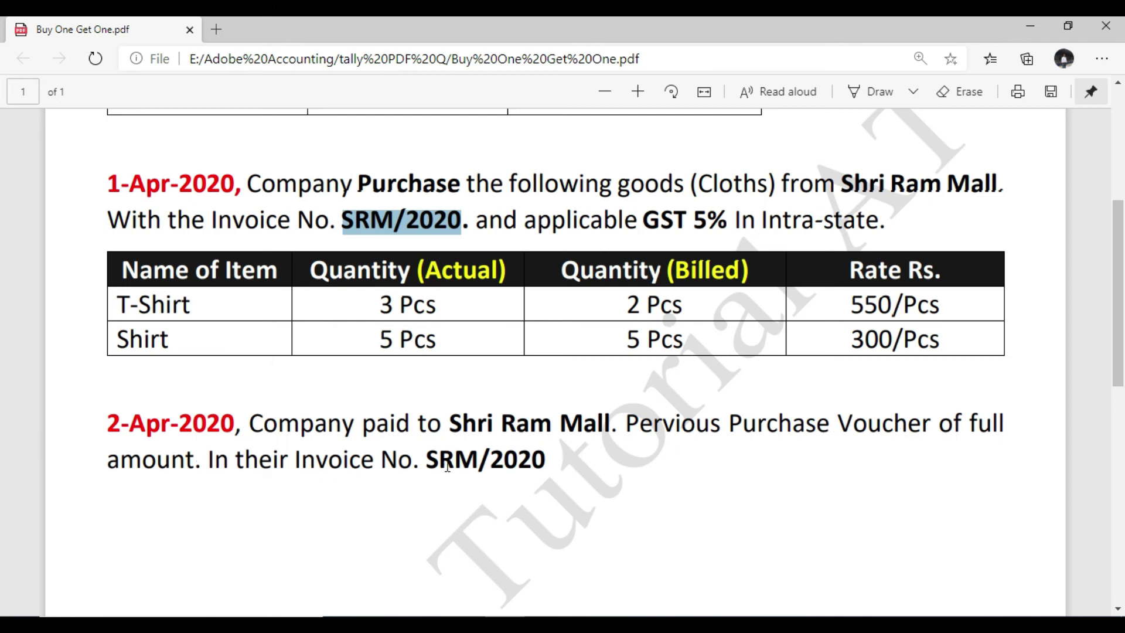
left_click_drag(425, 456, 548, 457)
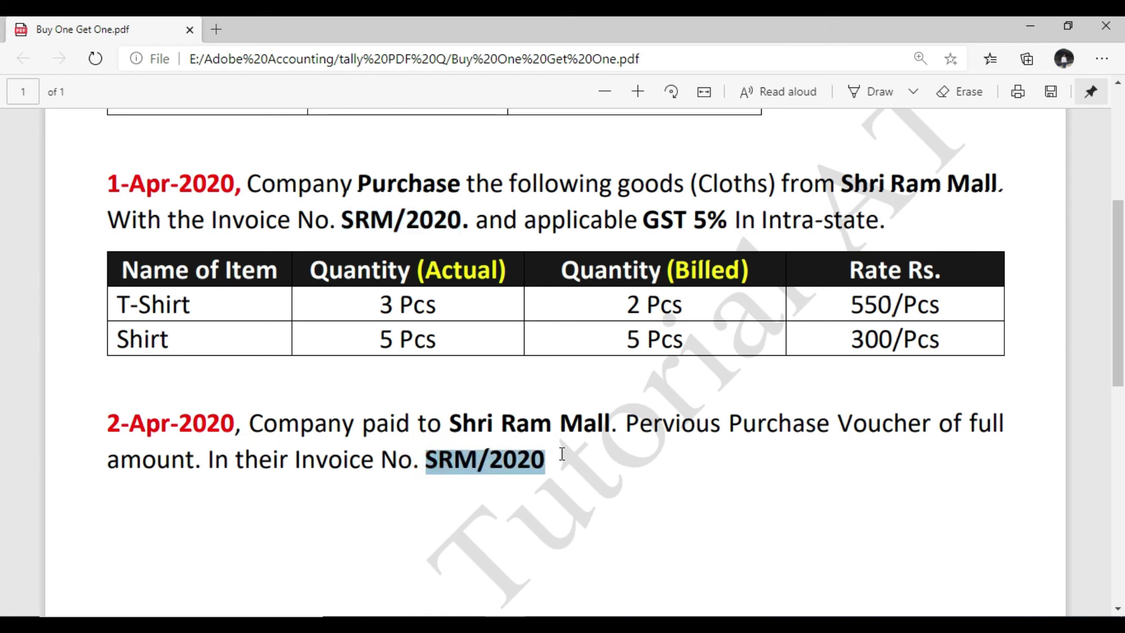
left_click_drag(336, 221, 463, 221)
left_click(480, 238)
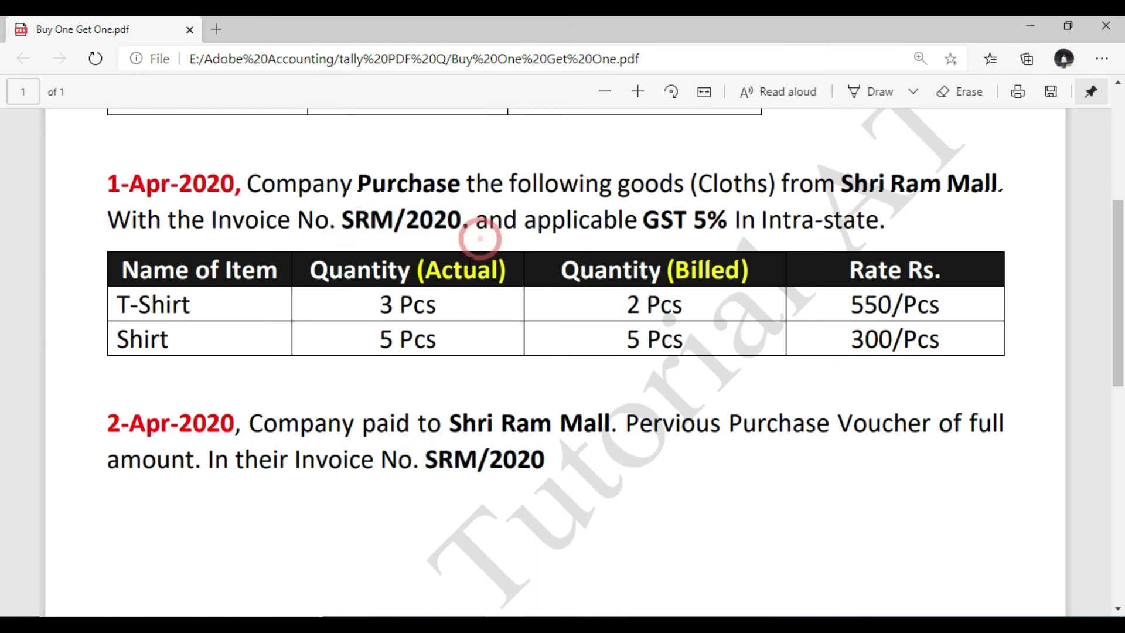
mouse_move(332, 204)
left_mouse_down()
mouse_move(402, 235)
mouse_move(470, 235)
left_mouse_up()
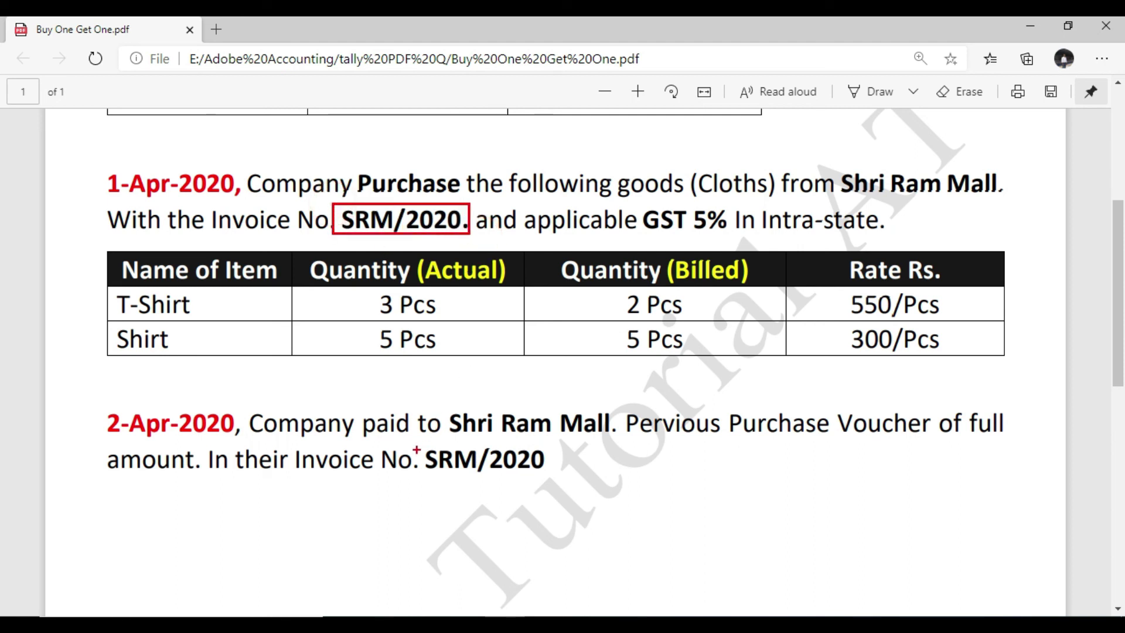
mouse_move(423, 447)
left_mouse_down()
mouse_move(477, 486)
mouse_move(565, 476)
left_mouse_up()
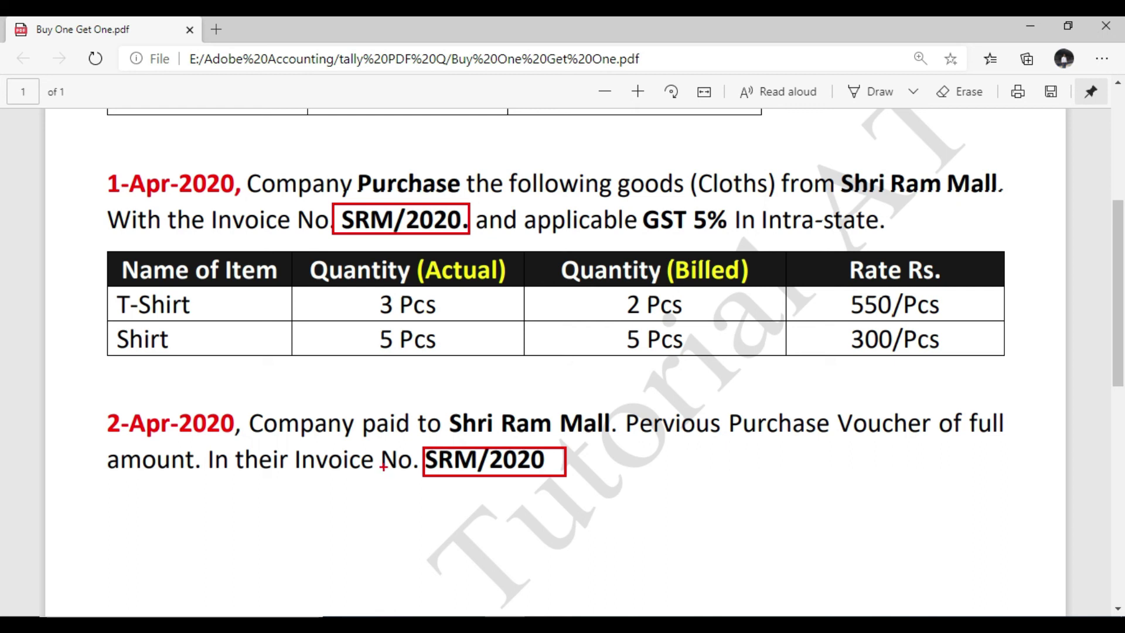
key("Escape")
Switch back to Tally and open a new Payment voucher.
key("alt+Tab")
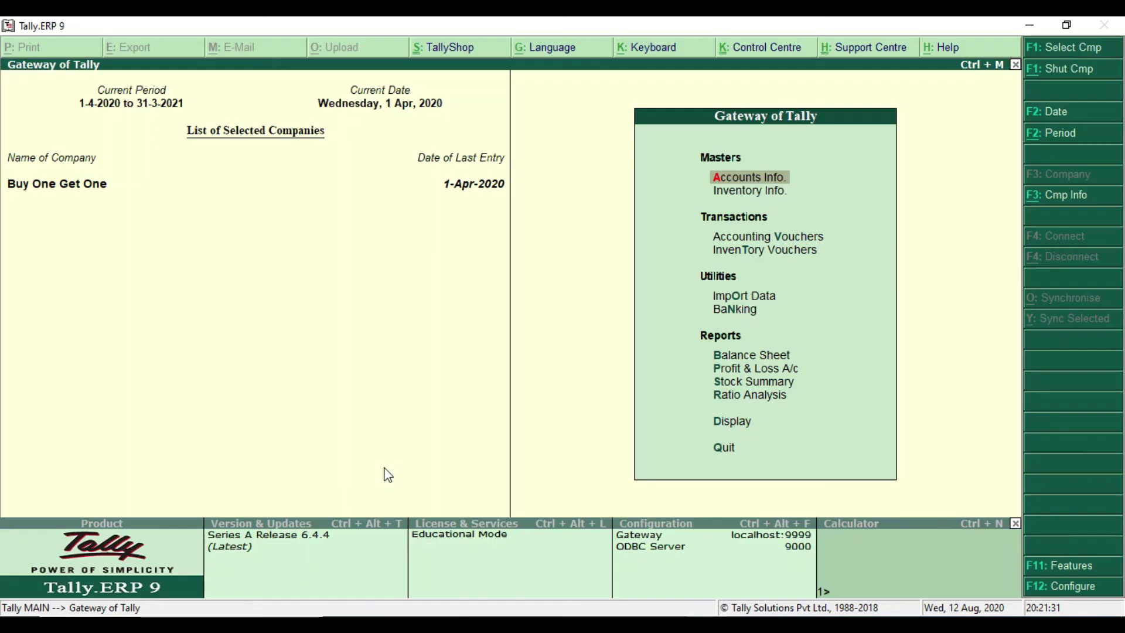
key("Down")
key("Down")
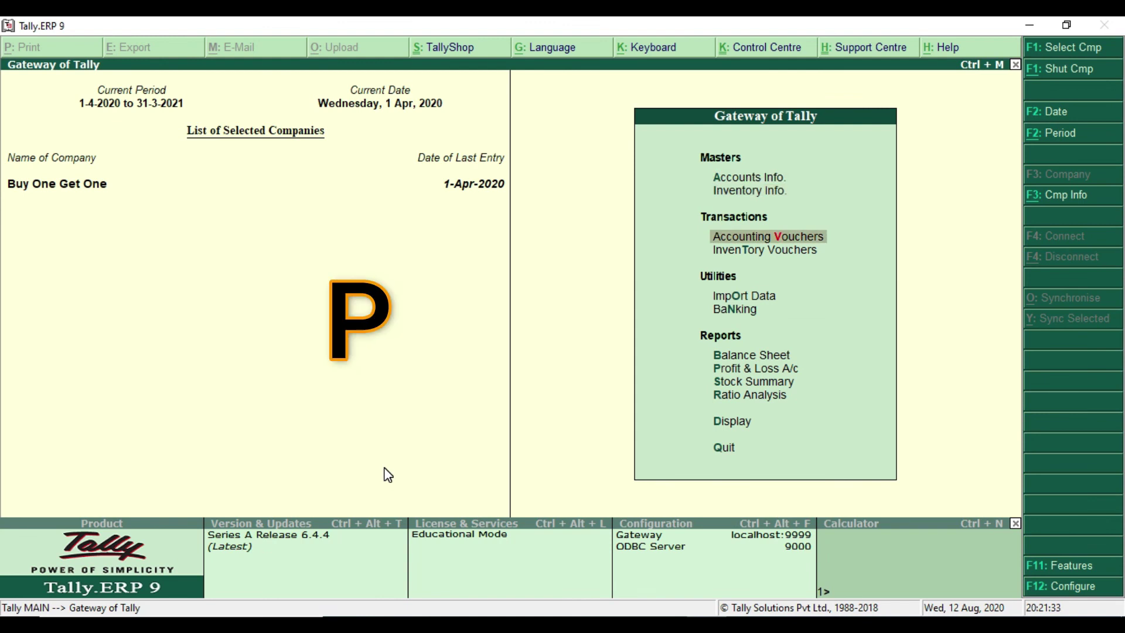
key("Return")
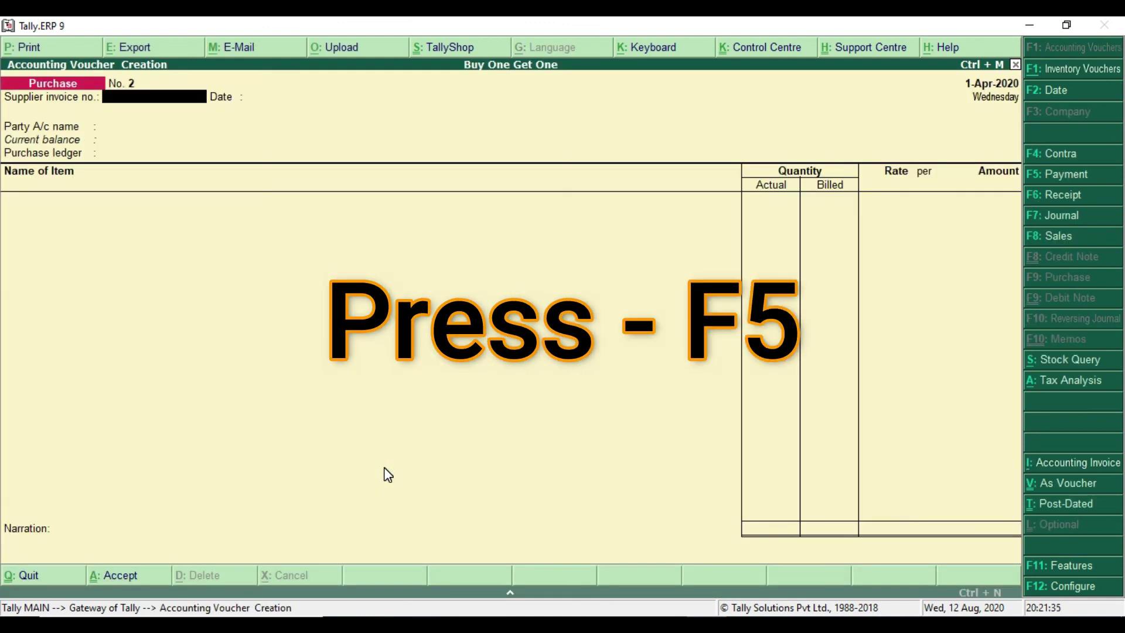
key("F5")
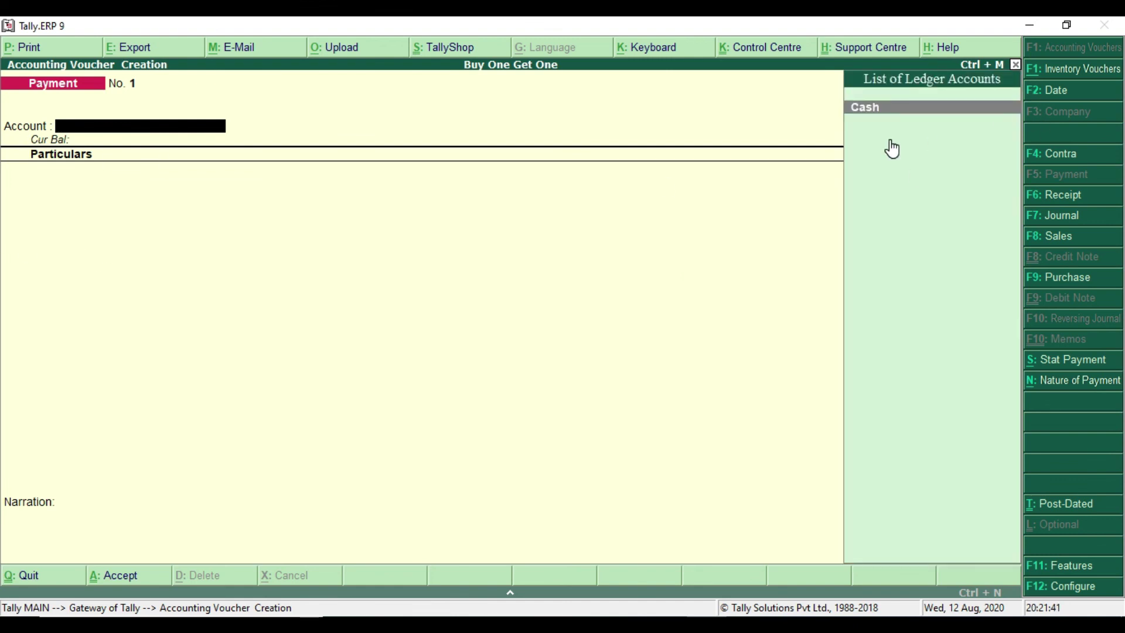
Recheck the 2-Apr-2020 payment transaction in the PDF and select Cash as the Payment voucher's account.
key("alt+Tab")
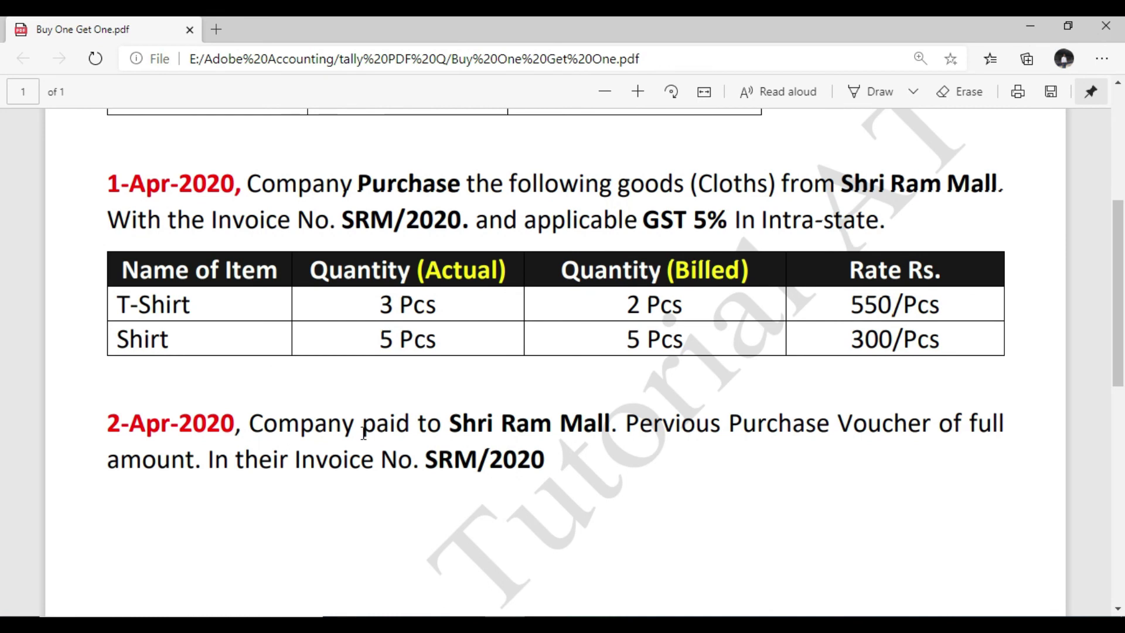
left_click_drag(364, 434, 405, 434)
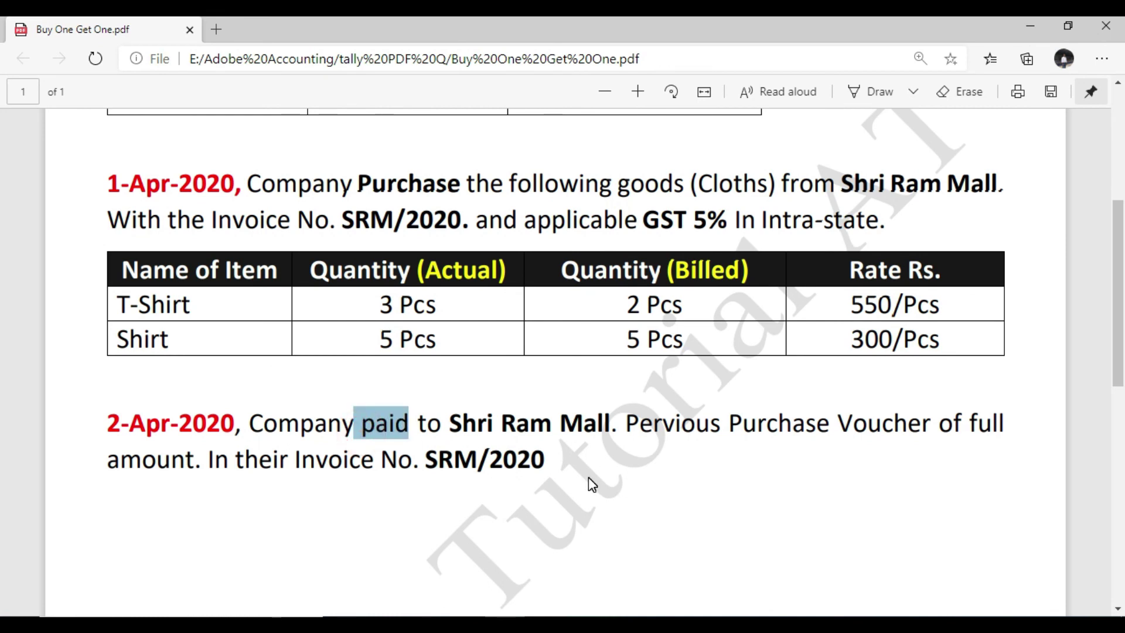
key("alt+Tab")
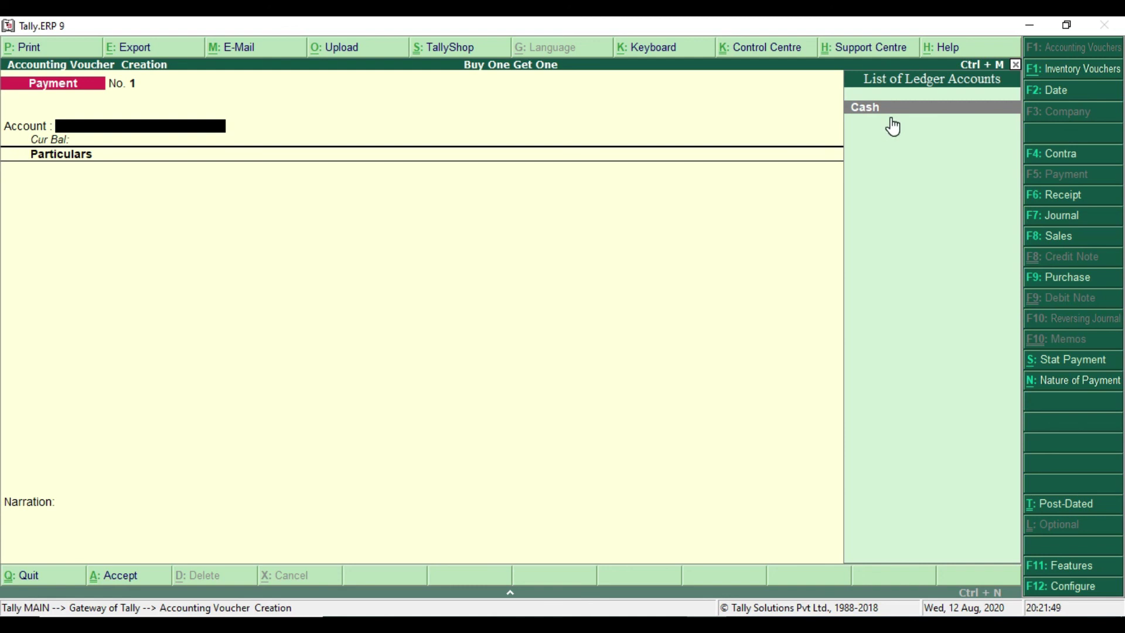
key("Return")
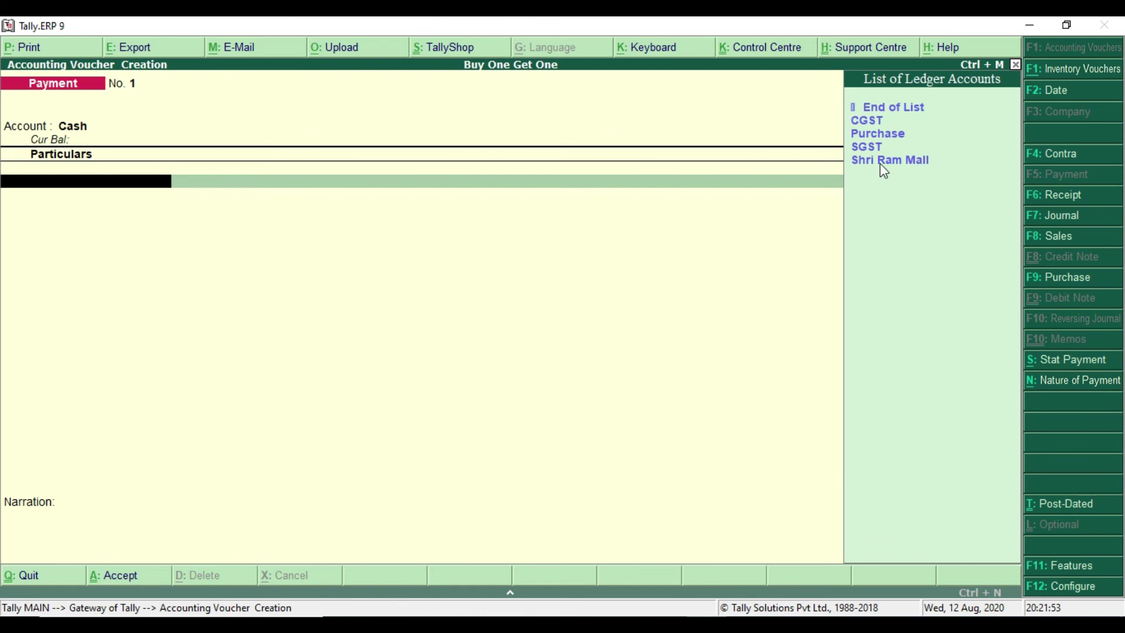
Select Shri Ram Mall as the party paid in the Payment voucher and enter an amount of 2730.
left_click(921, 161)
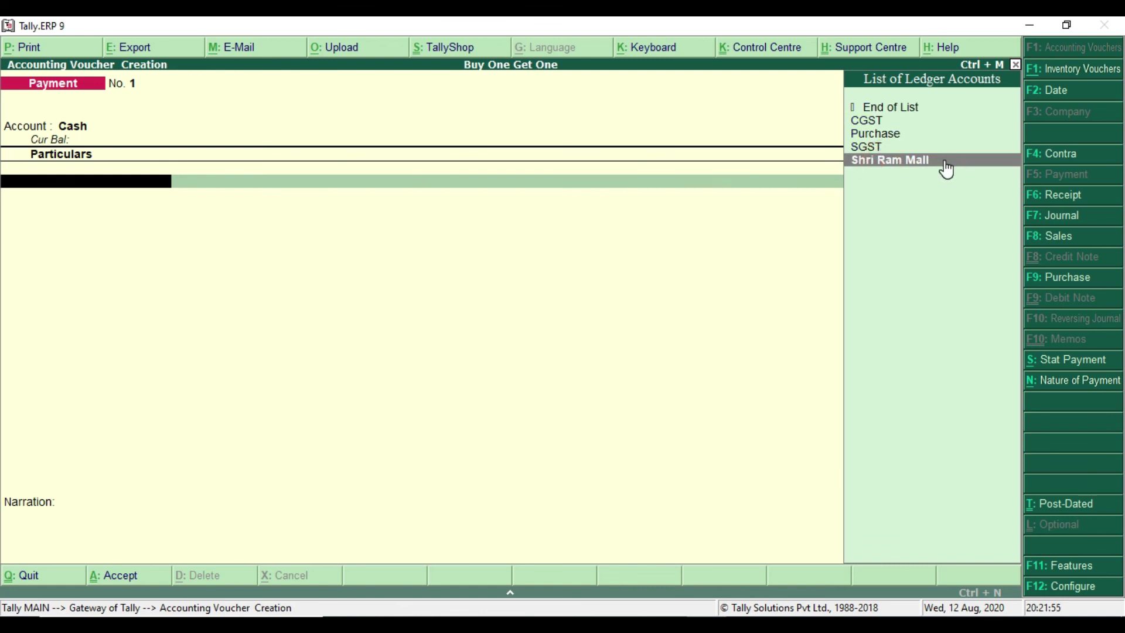
left_click(945, 163)
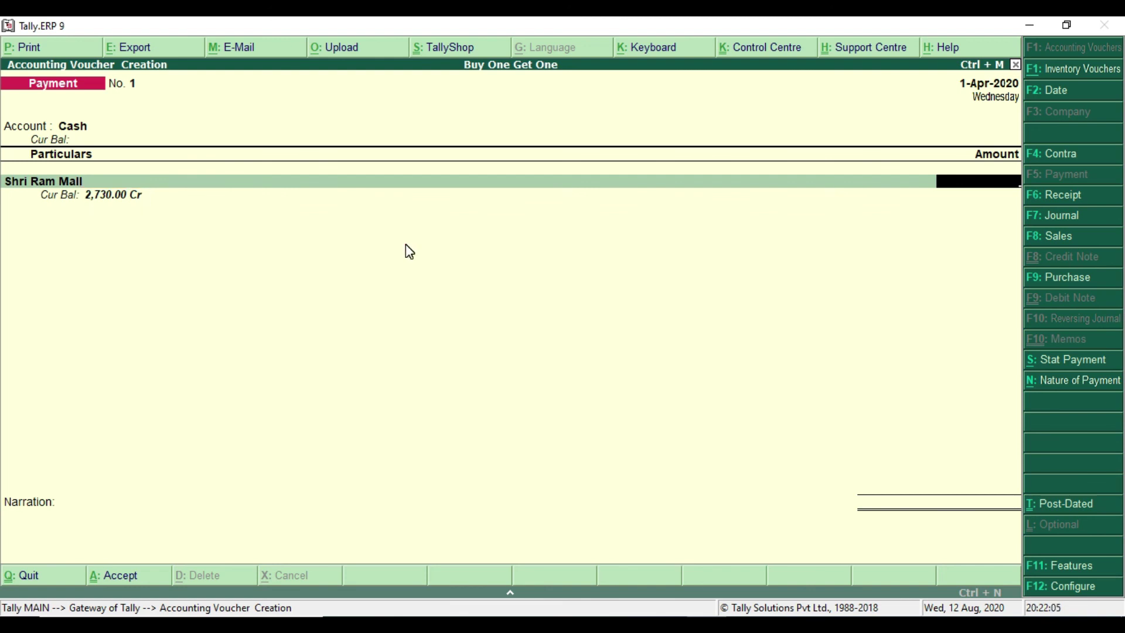
type("2730")
key("Return")
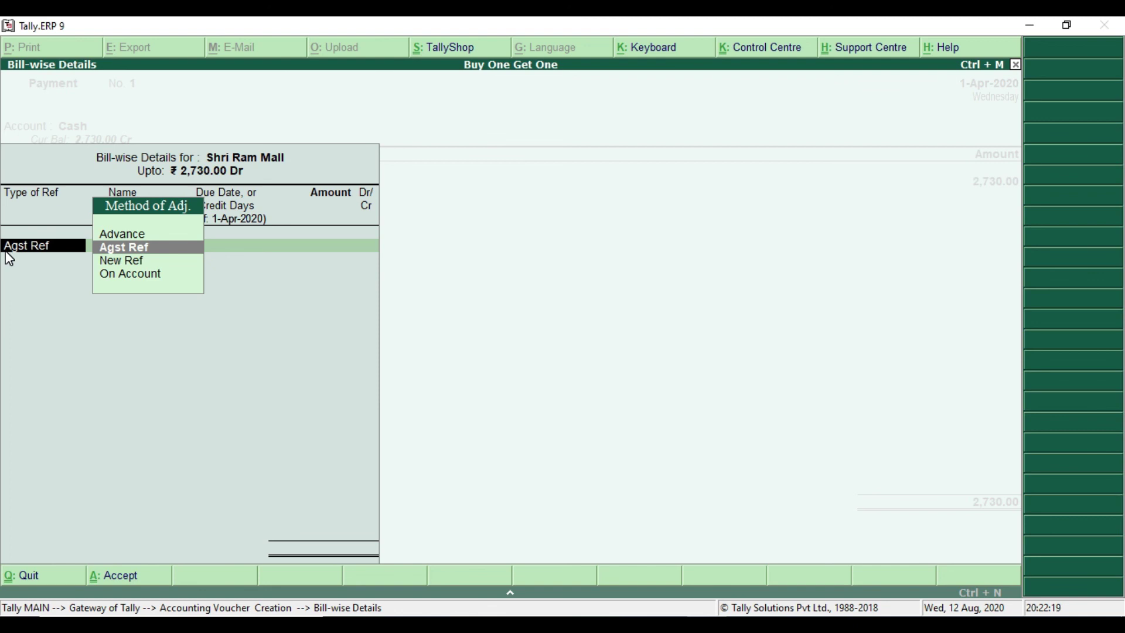
Allocate the full 2,730.00 payment as Agst Ref to pending bill SRM/2020 and complete the bill-wise details.
key("Return")
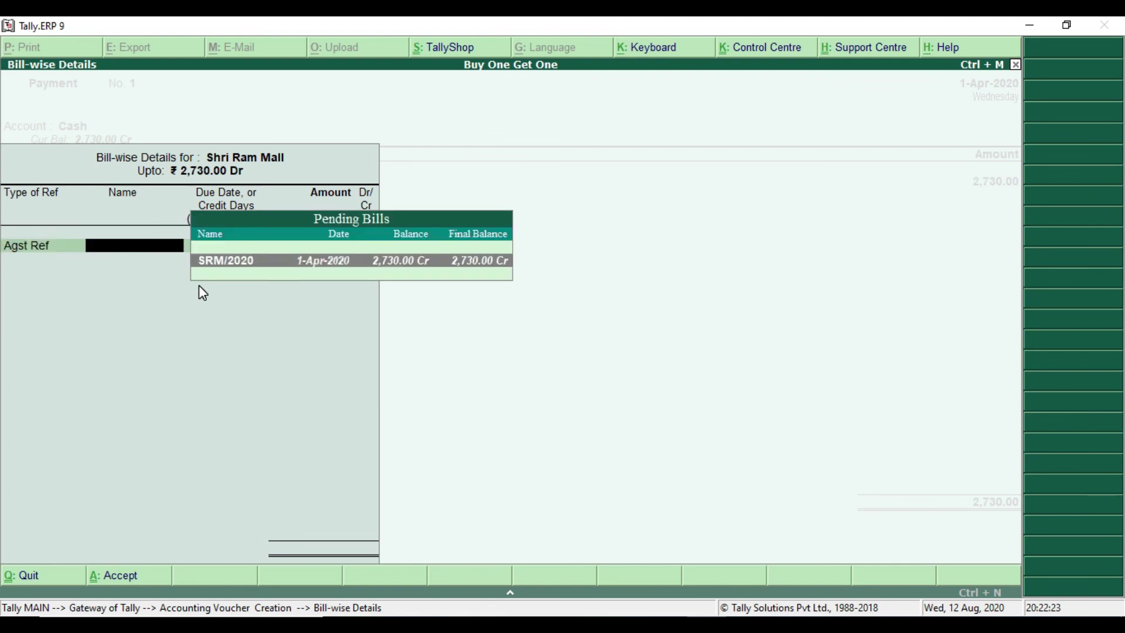
left_click(192, 248)
left_click_drag(212, 262, 272, 277)
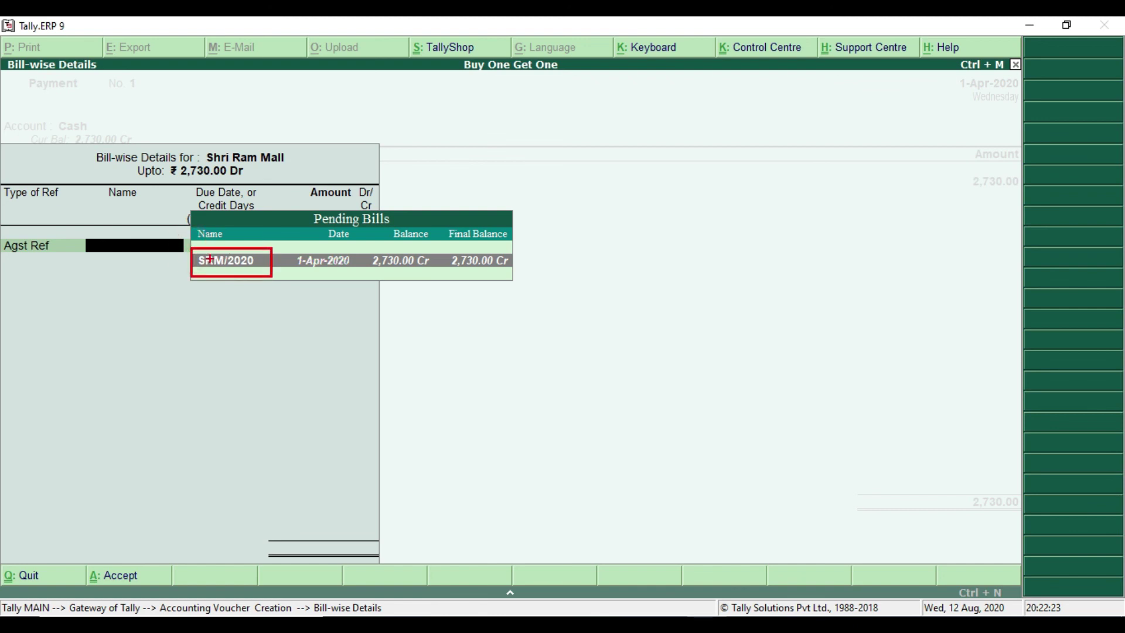
mouse_move(364, 251)
left_mouse_down()
mouse_move(429, 278)
mouse_move(511, 280)
left_mouse_up()
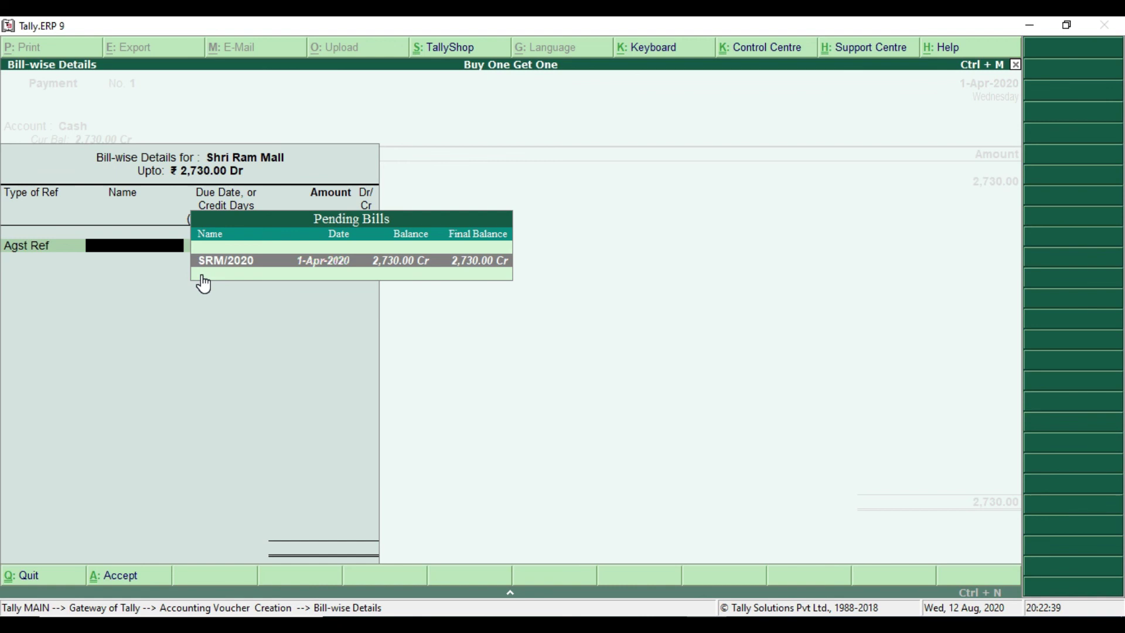
key("Return")
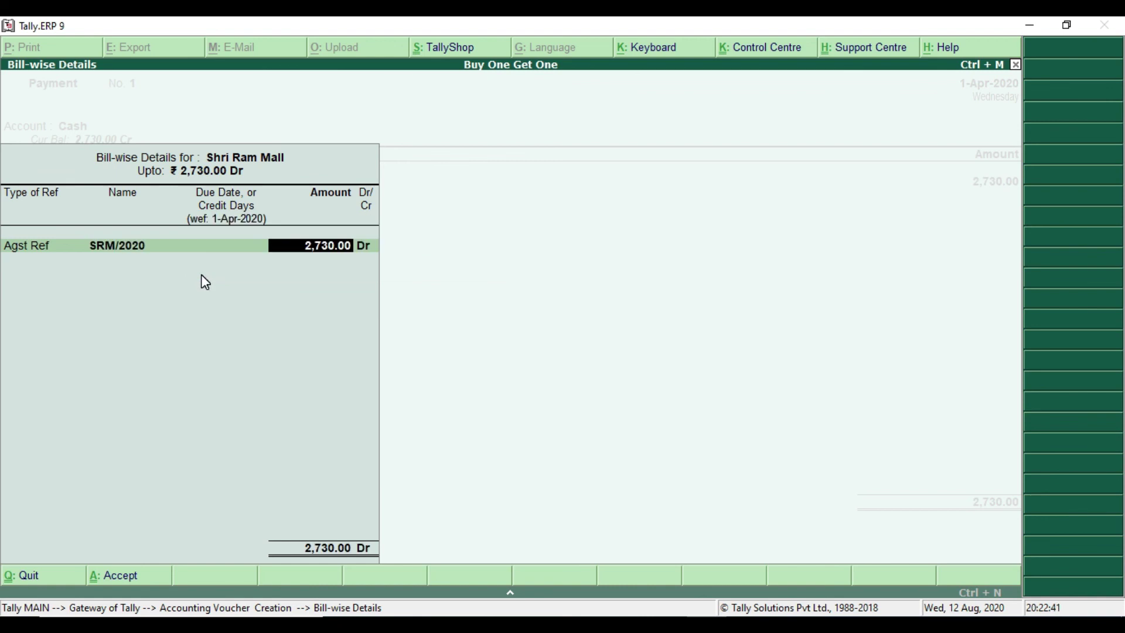
key("Return")
key("Return")
key("Return")
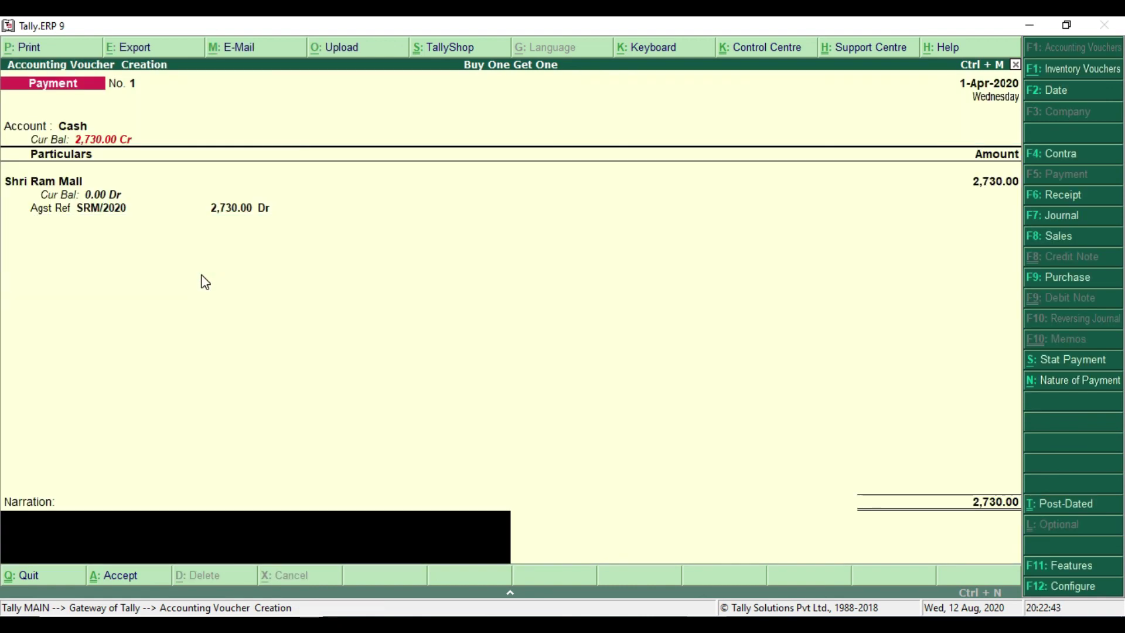
Leave the narration blank, save the Payment voucher and return to the Gateway of Tally.
key("Return")
key("Return")
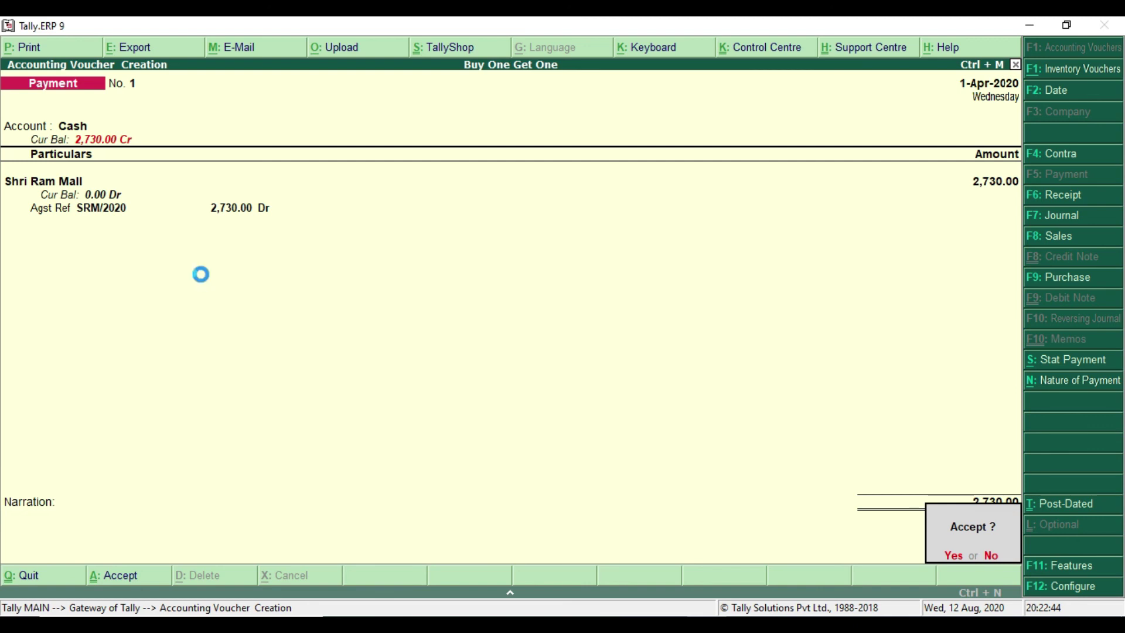
key("Escape")
key("Escape")
key("Escape")
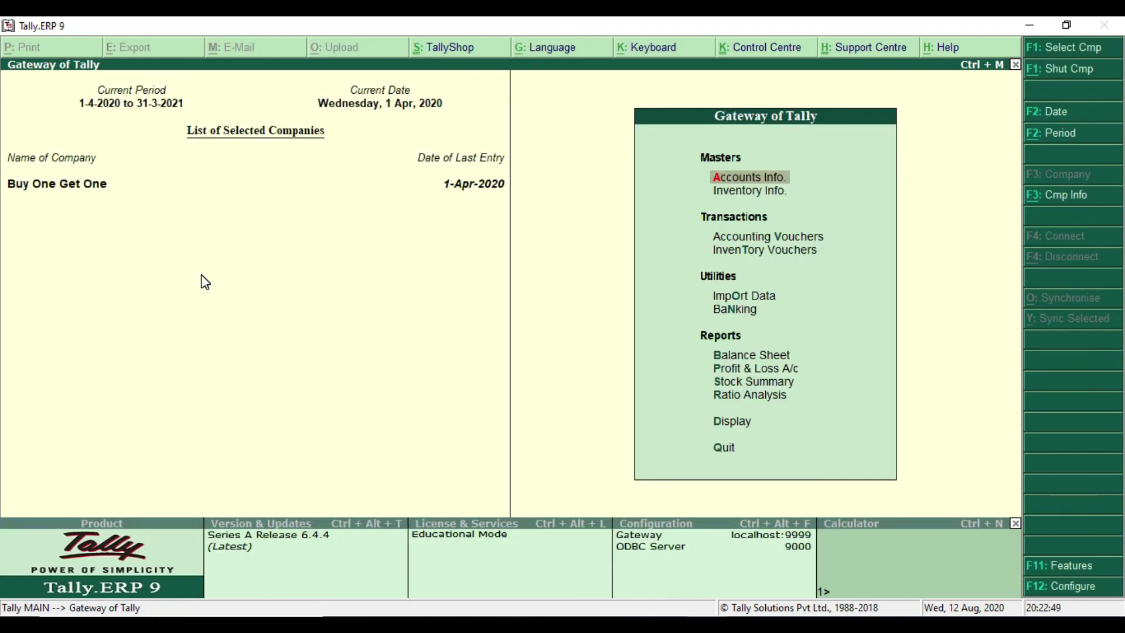